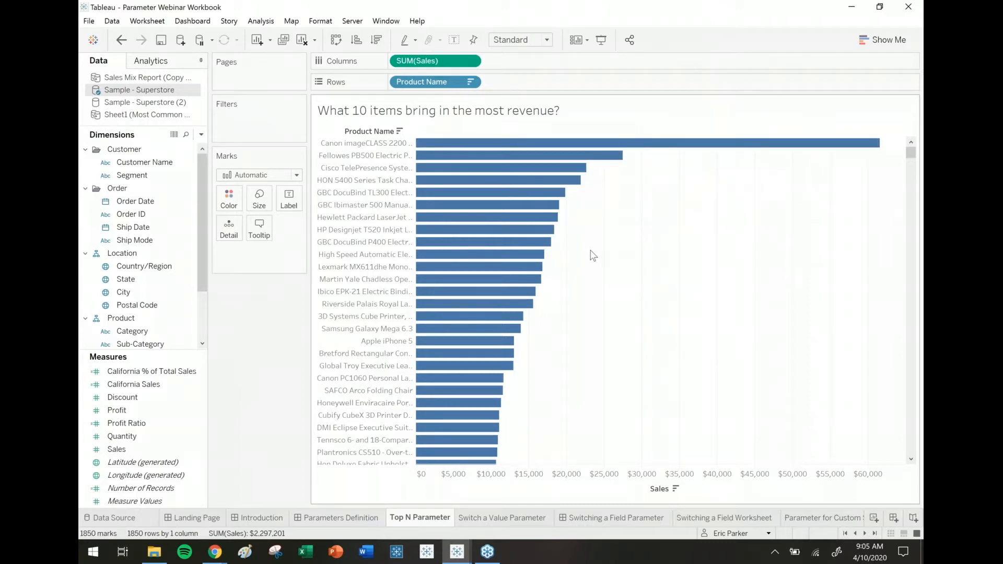
Keep only the ten highest-revenue product bars in the chart, and undo that filter
{"action": "left_click_drag", "start_coordinate": [594, 256], "coordinate": [513, 144]}
{"action": "mouse_move", "coordinate": [517, 172]}
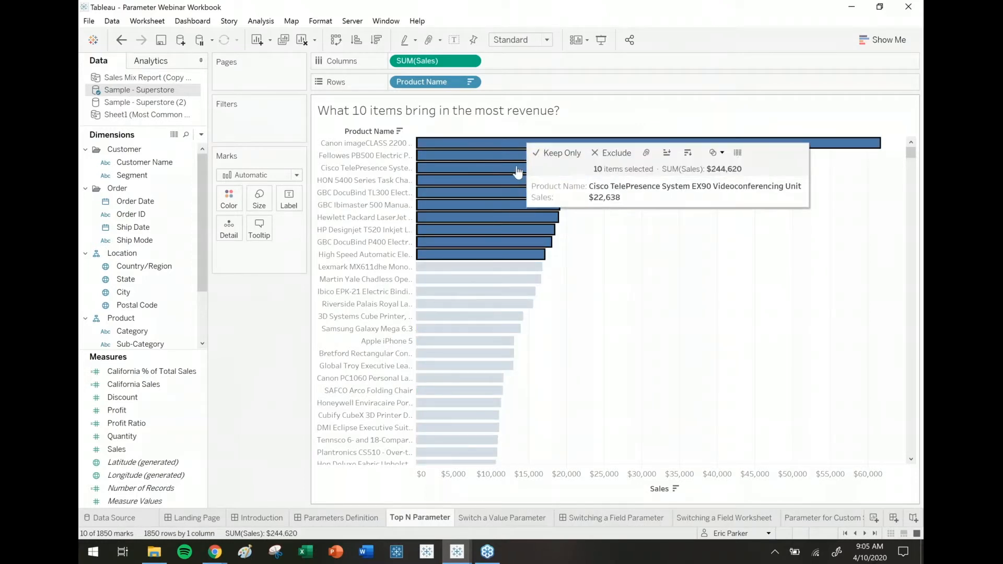
{"action": "left_click", "coordinate": [557, 152]}
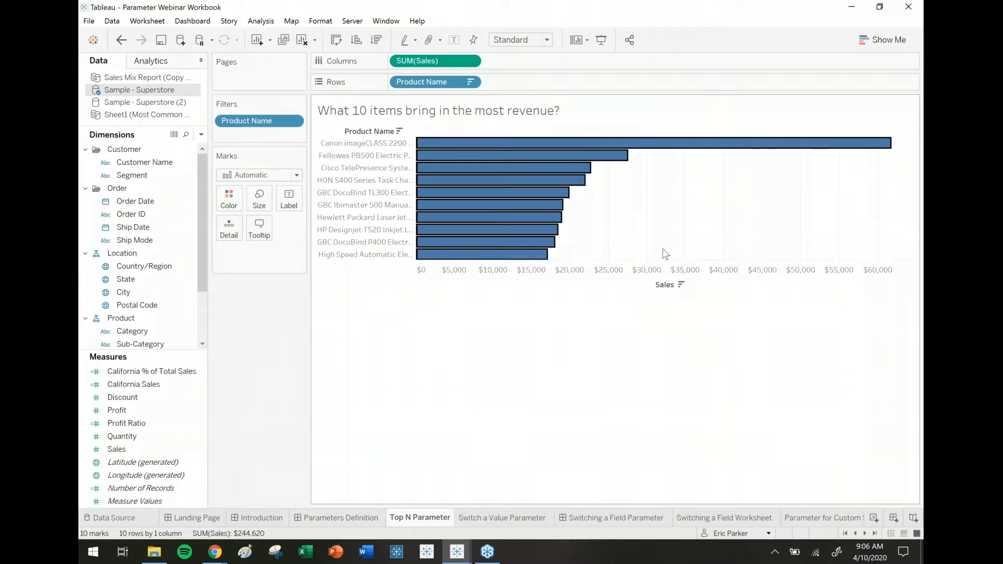
{"action": "left_click", "coordinate": [122, 46]}
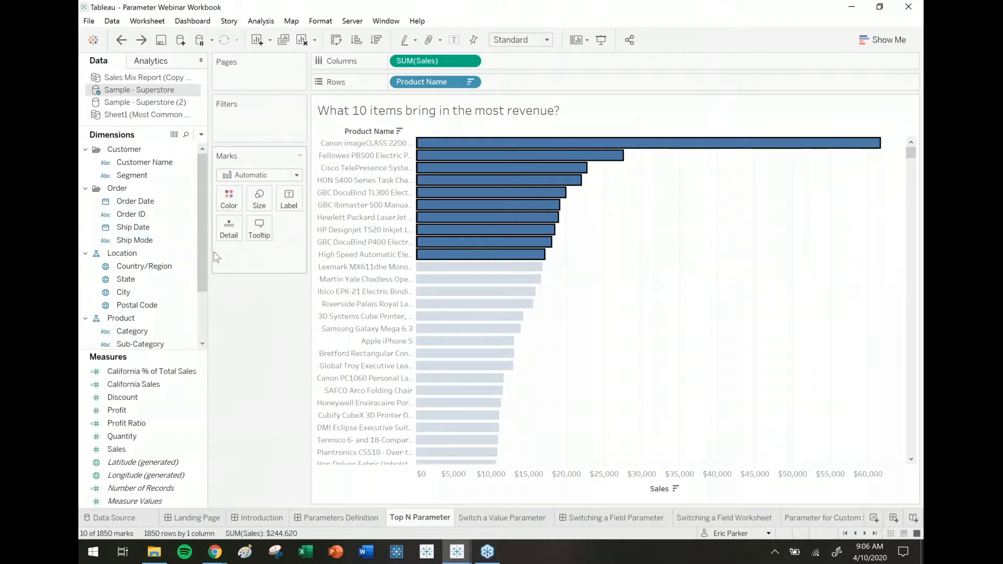
Filter the chart by Product Name to the top 10 items by sum of Sales
{"action": "left_click_drag", "start_coordinate": [200, 268], "coordinate": [200, 315]}
{"action": "left_click", "coordinate": [127, 305]}
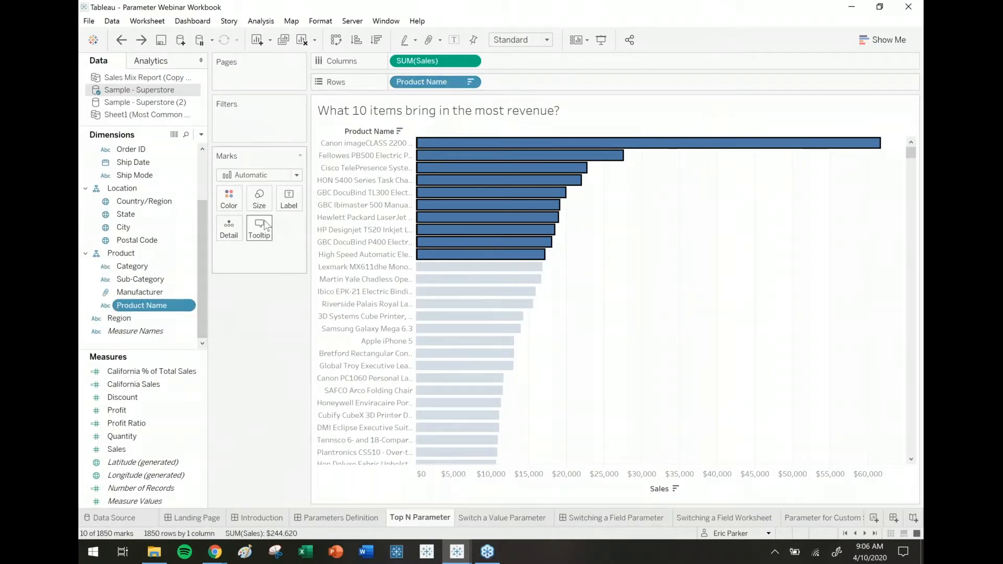
{"action": "left_click_drag", "start_coordinate": [137, 308], "coordinate": [261, 131]}
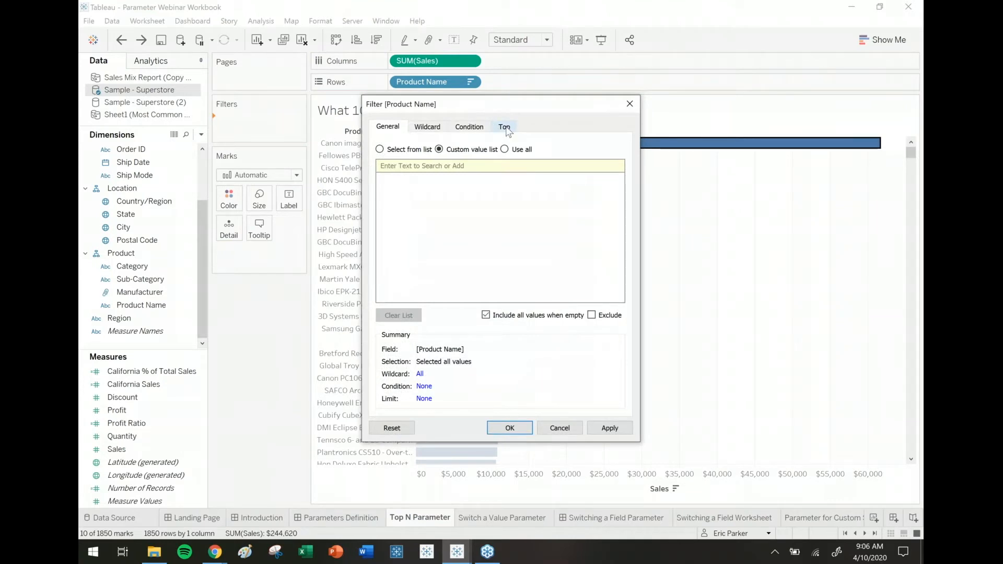
{"action": "left_click", "coordinate": [507, 131]}
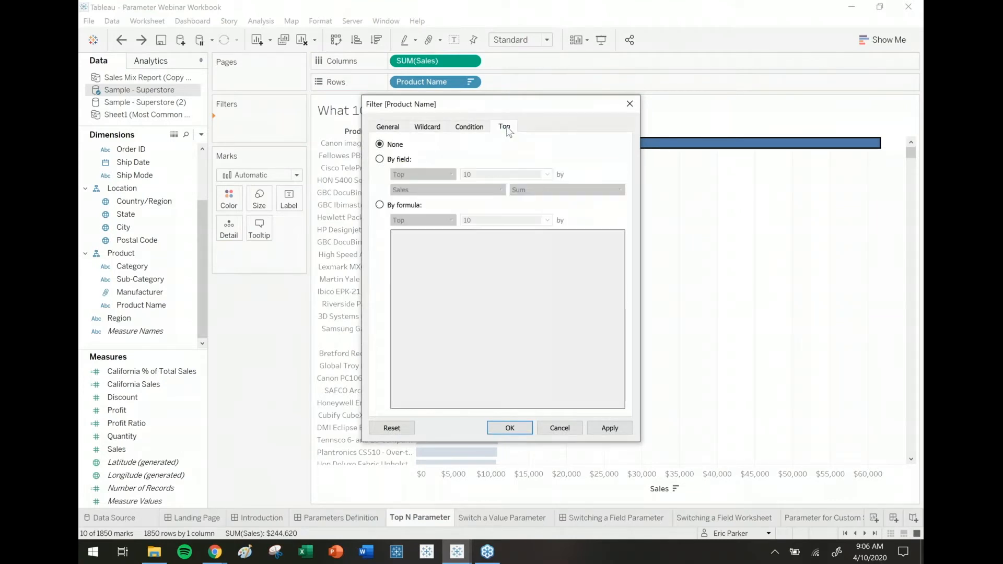
{"action": "left_click", "coordinate": [380, 159]}
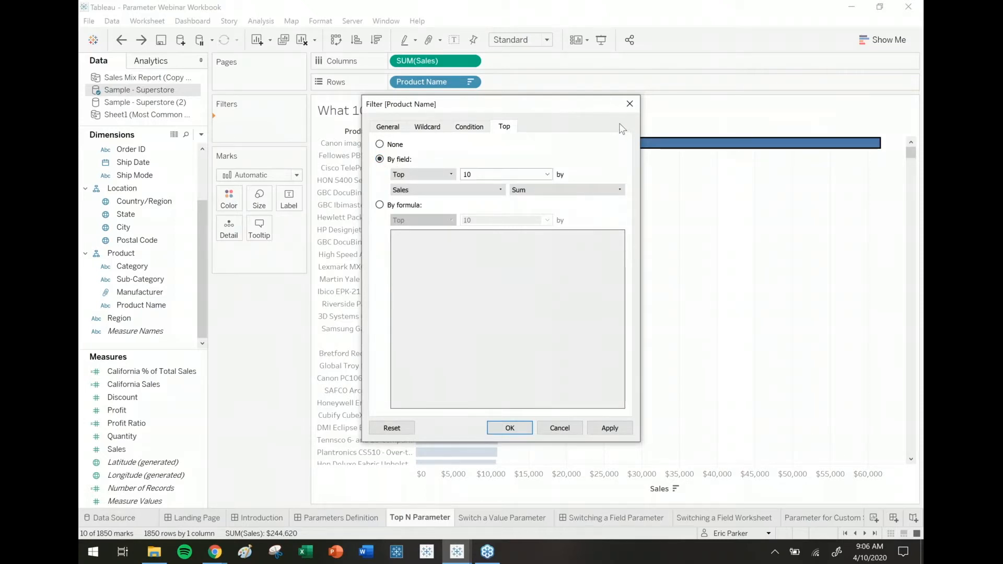
{"action": "left_click", "coordinate": [510, 429]}
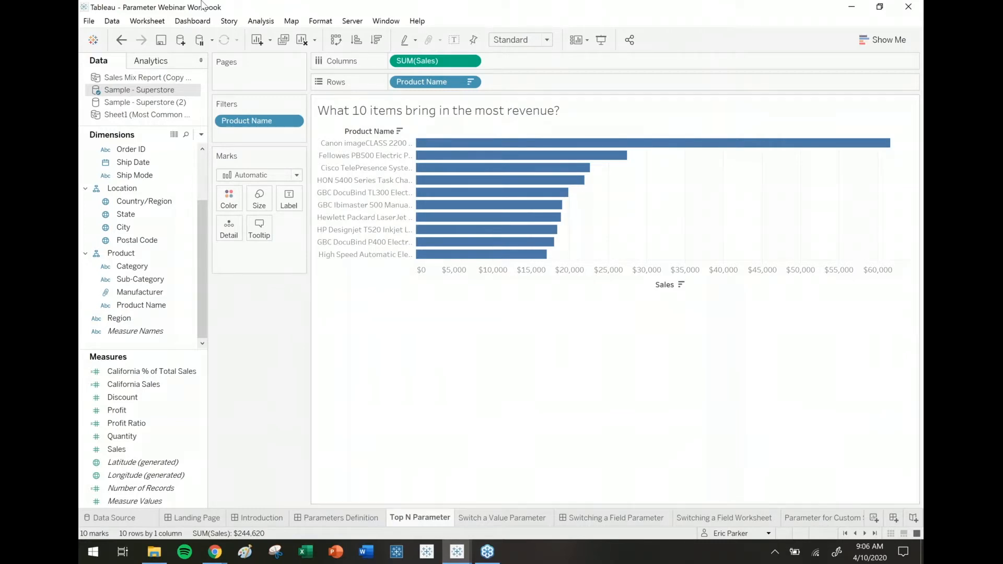
Show the Product Name filter card, search it for canon, and hide the card again
{"action": "left_click", "coordinate": [295, 122]}
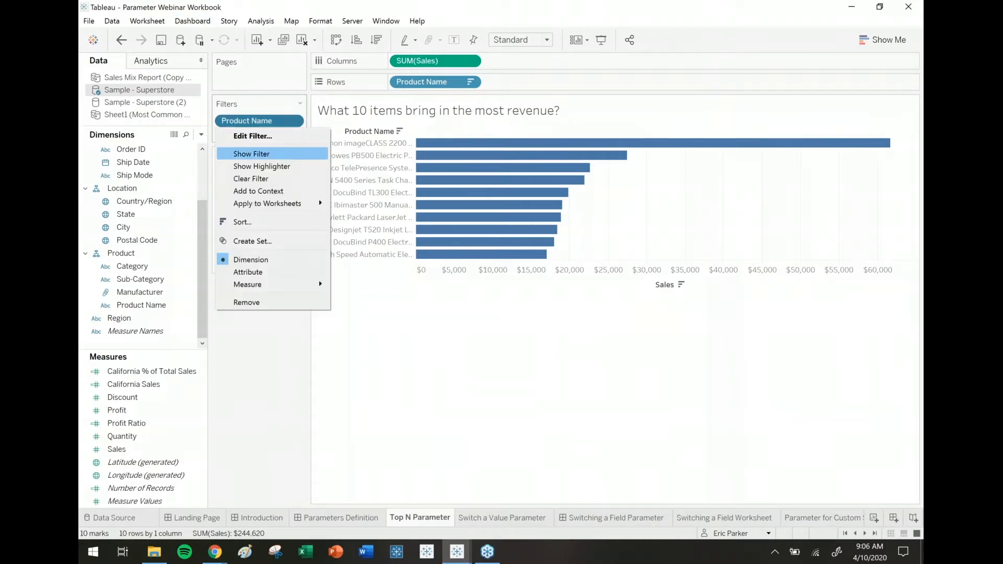
{"action": "left_click", "coordinate": [286, 156]}
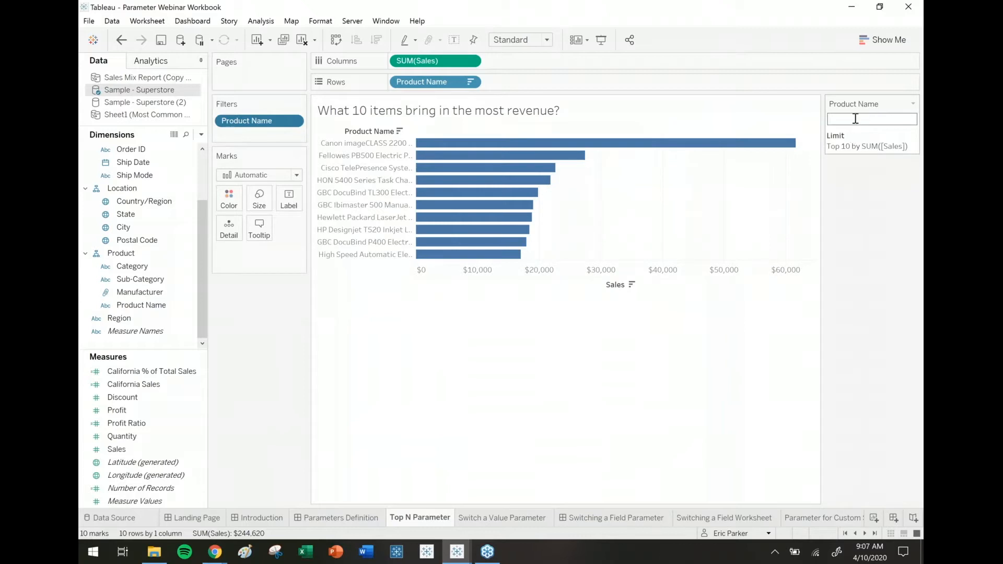
{"action": "type", "text": "canon"}
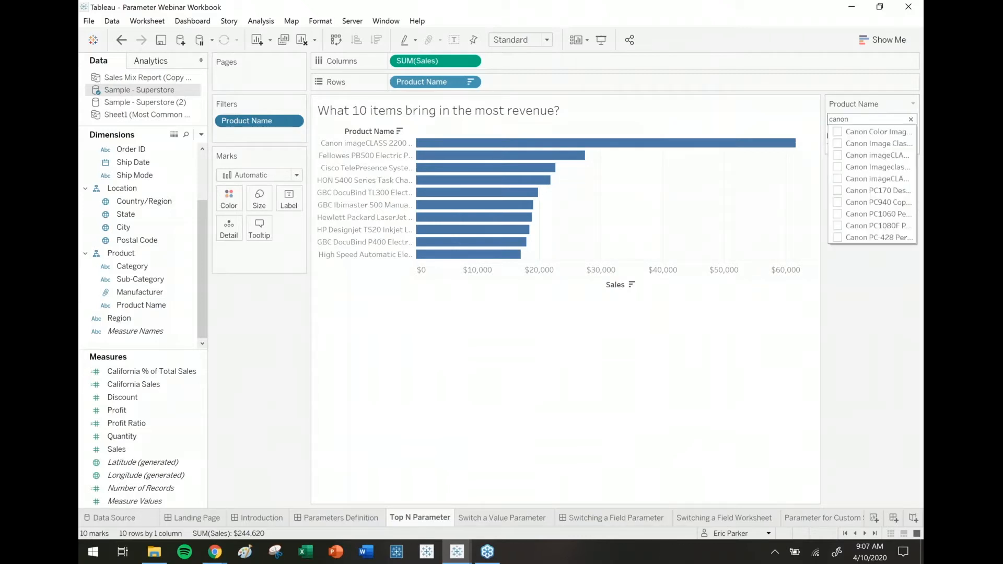
{"action": "left_click", "coordinate": [897, 313]}
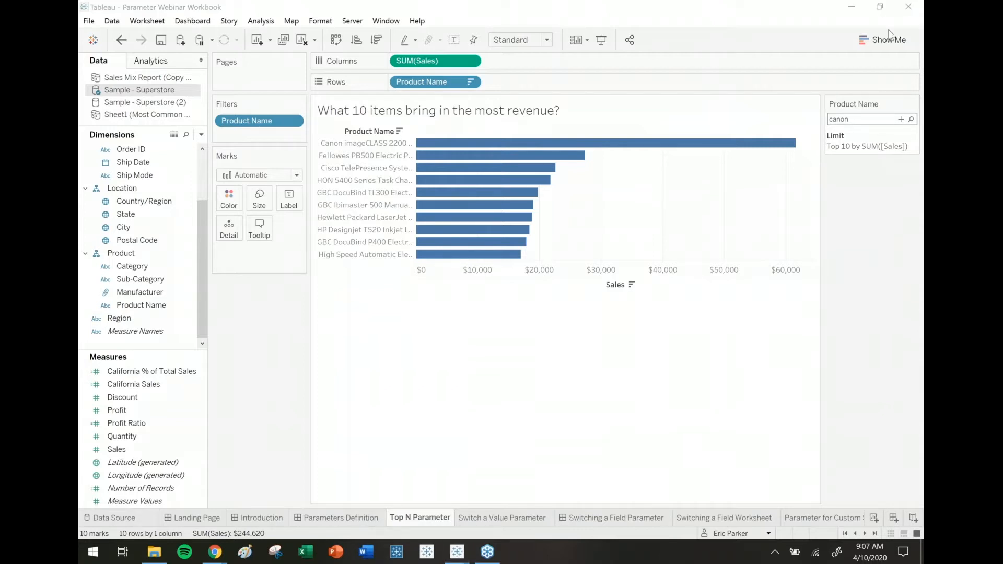
{"action": "left_click", "coordinate": [914, 104]}
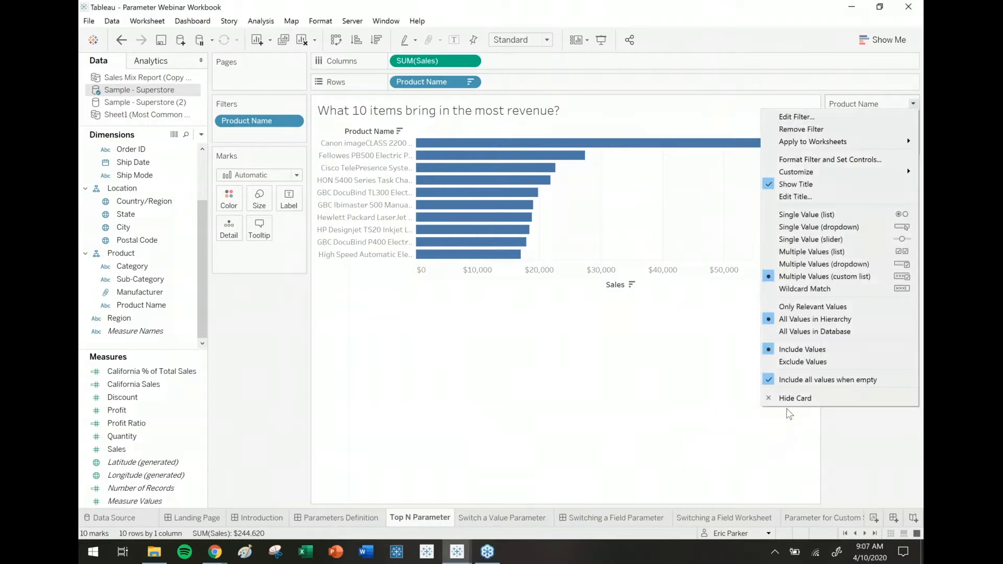
{"action": "left_click", "coordinate": [794, 399]}
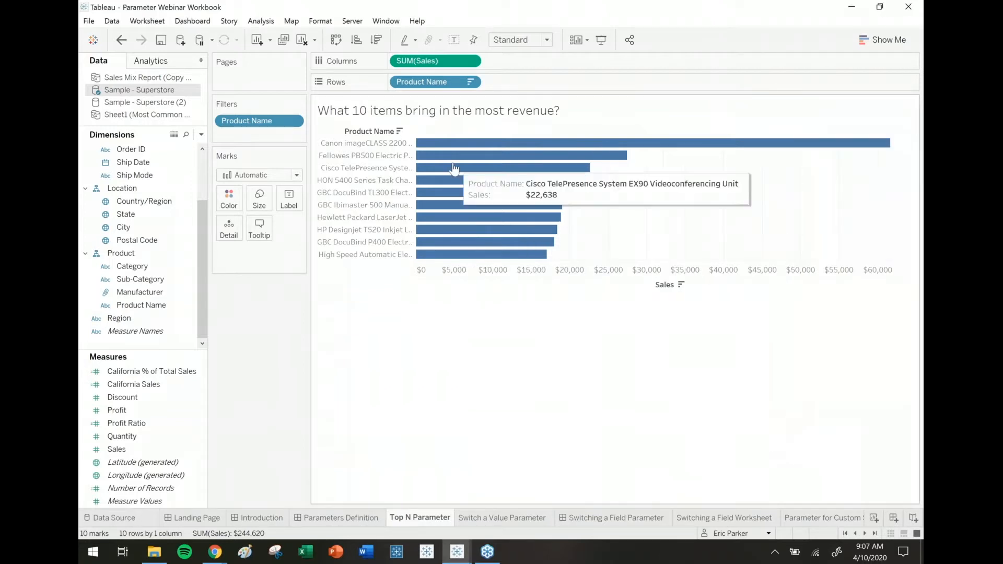
Create a new parameter named Top # of Items to Display for the top limit of the Product Name filter
{"action": "left_click", "coordinate": [293, 122]}
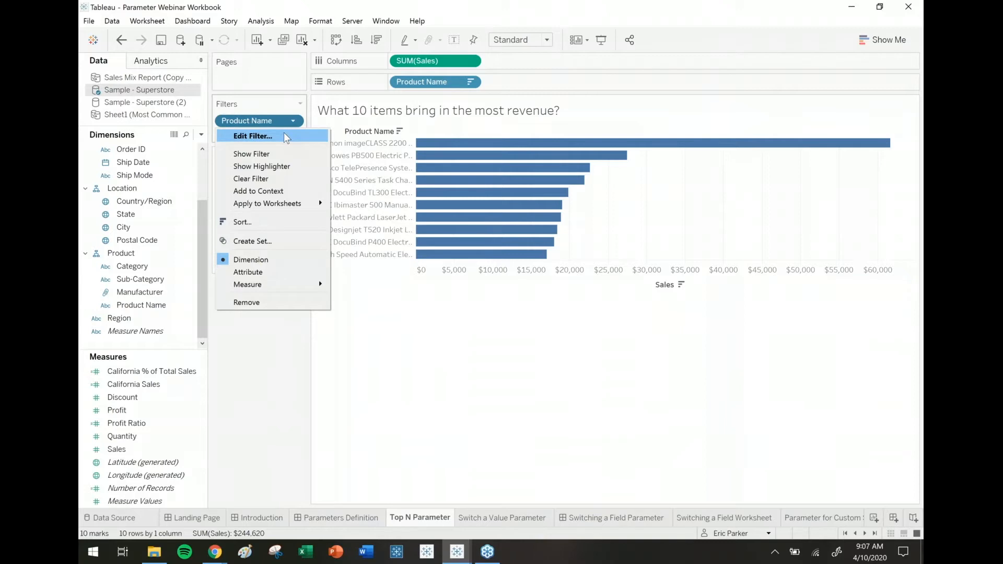
{"action": "left_click", "coordinate": [284, 135]}
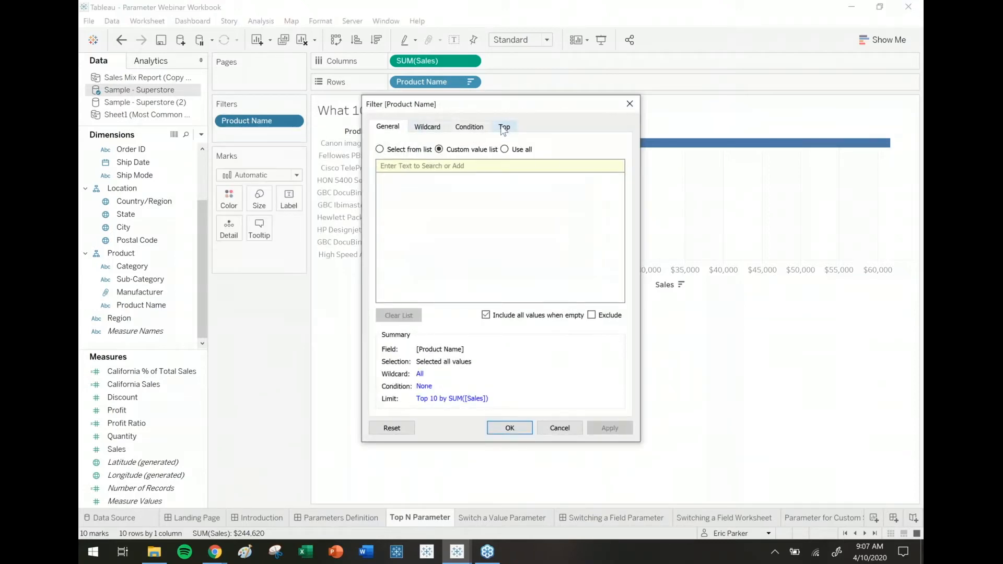
{"action": "left_click", "coordinate": [505, 128]}
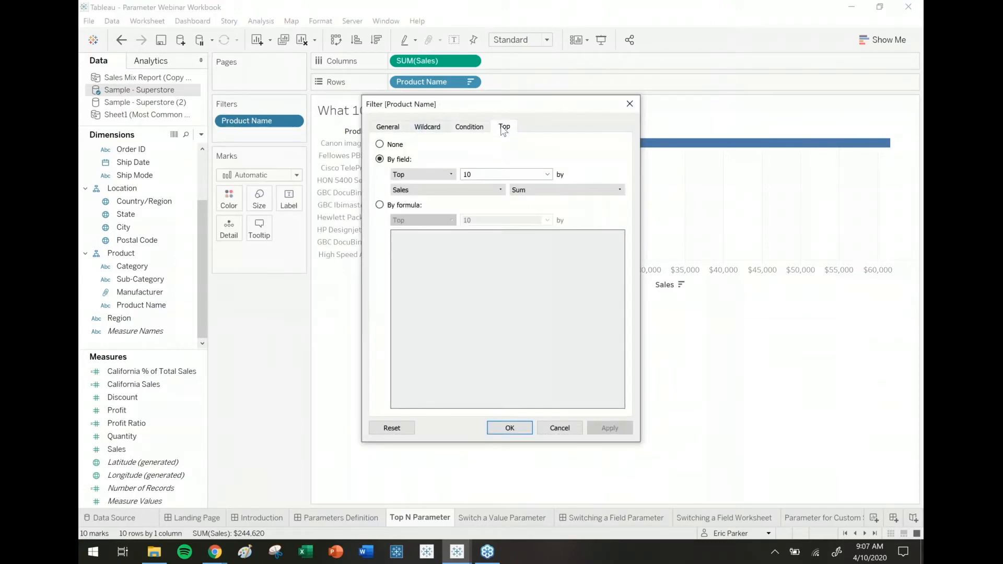
{"action": "left_click", "coordinate": [469, 173]}
{"action": "left_click", "coordinate": [548, 174]}
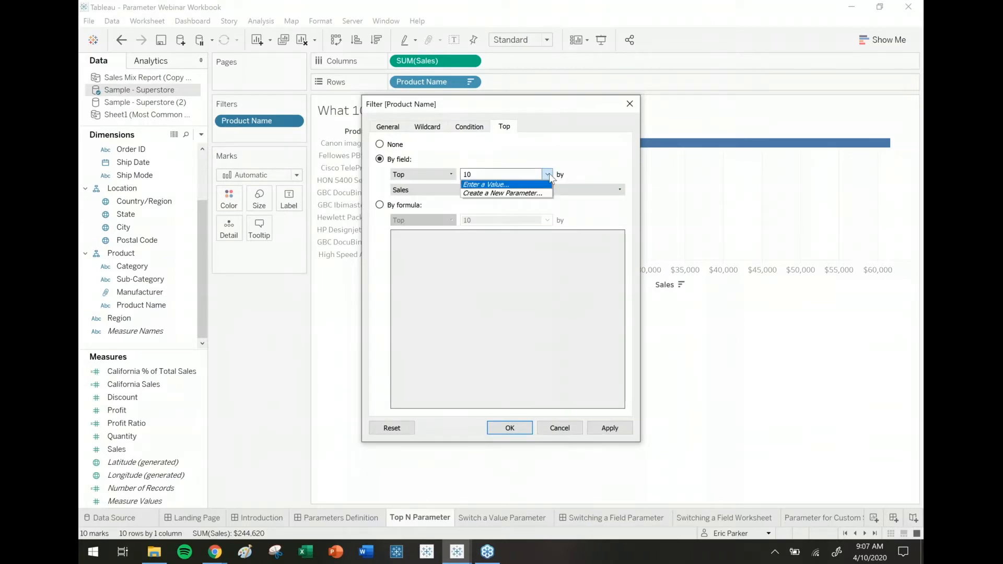
{"action": "left_click", "coordinate": [527, 194]}
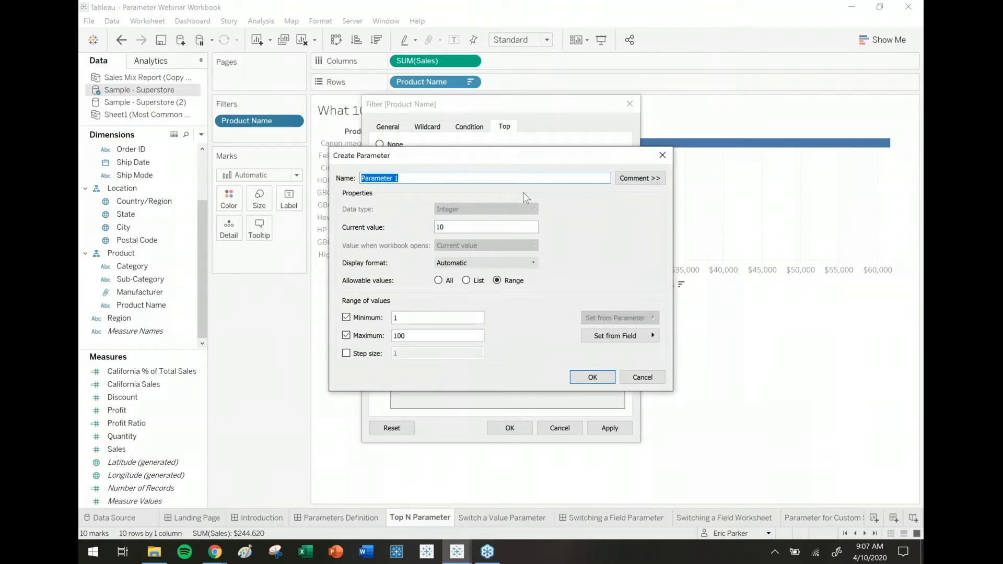
{"action": "type", "text": "Top # of Items to Display"}
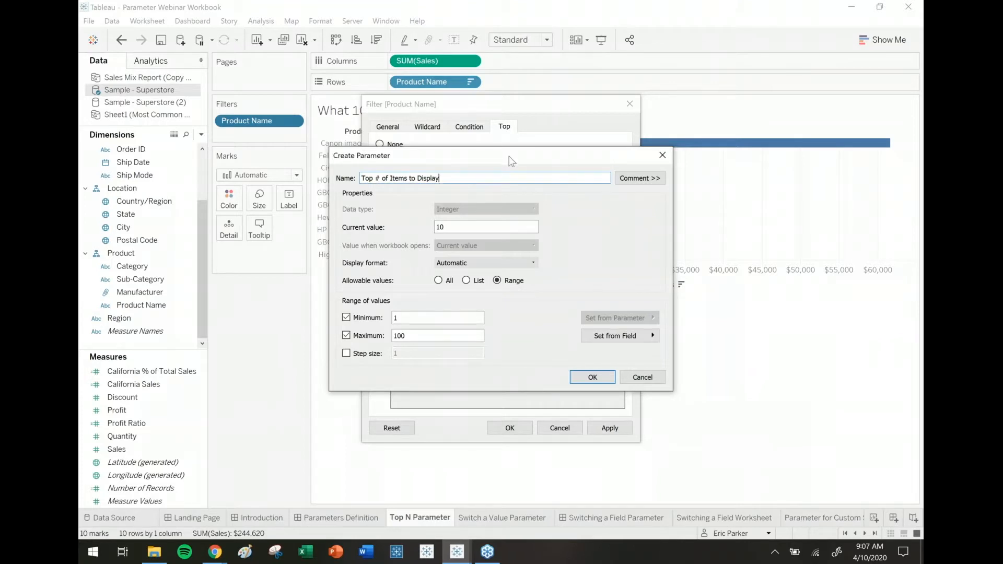
{"action": "left_click_drag", "start_coordinate": [510, 156], "coordinate": [625, 217]}
{"action": "key", "text": "ctrl"}
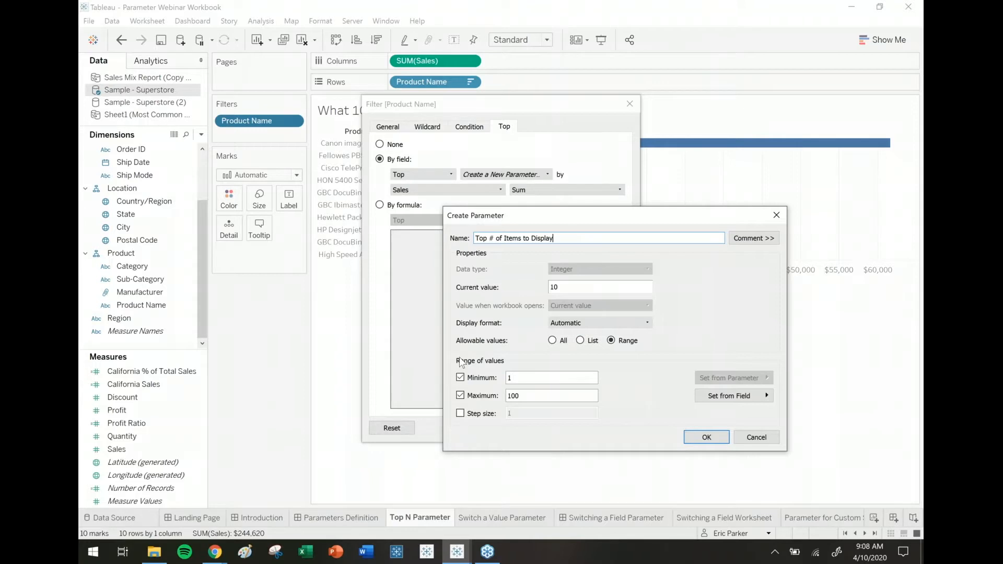
Set the new parameter's range of values to a minimum of 5 and a maximum of 25
{"action": "double_click", "coordinate": [511, 378]}
{"action": "type", "text": "5"}
{"action": "double_click", "coordinate": [546, 392]}
{"action": "type", "text": "25"}
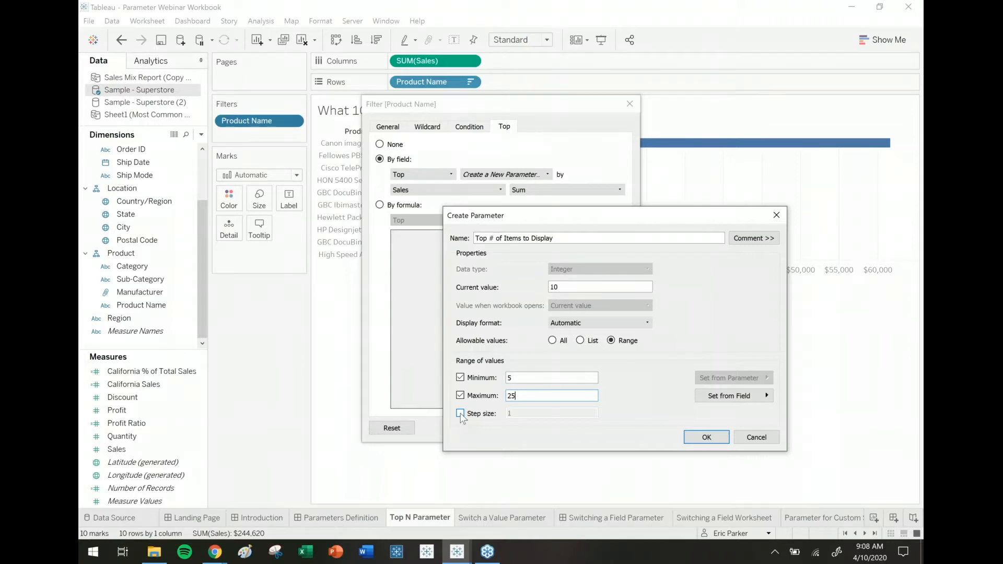
{"action": "left_click", "coordinate": [705, 436]}
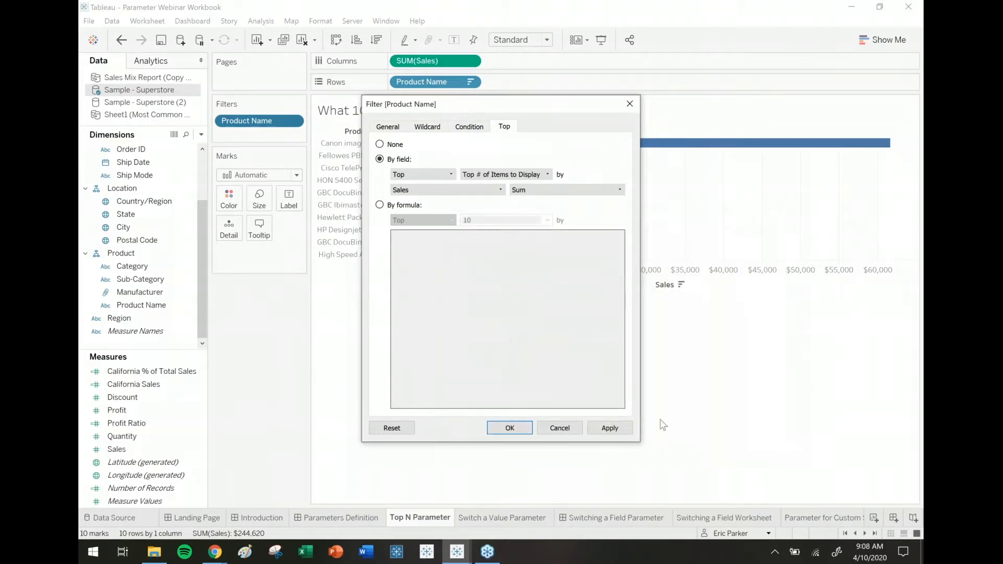
Apply the Product Name filter limited by the parameter, and set Top # of Items to Display to 17
{"action": "left_click", "coordinate": [493, 176]}
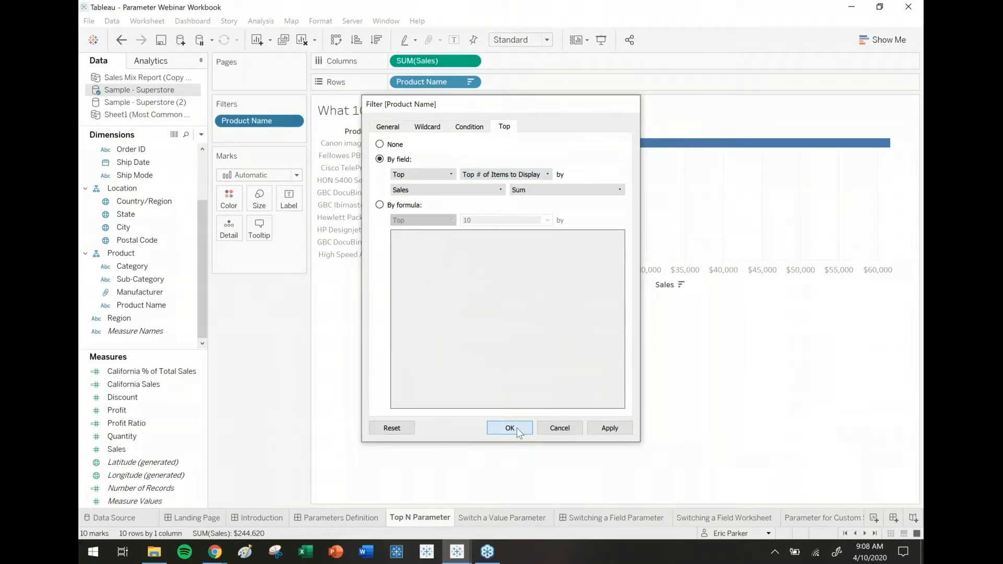
{"action": "left_click", "coordinate": [510, 428]}
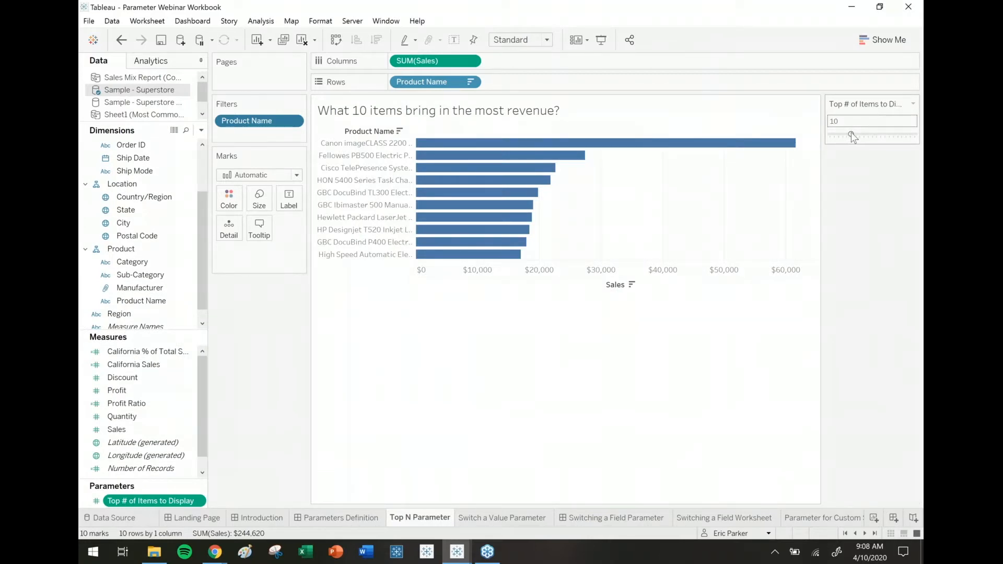
{"action": "left_click_drag", "start_coordinate": [851, 136], "coordinate": [864, 137]}
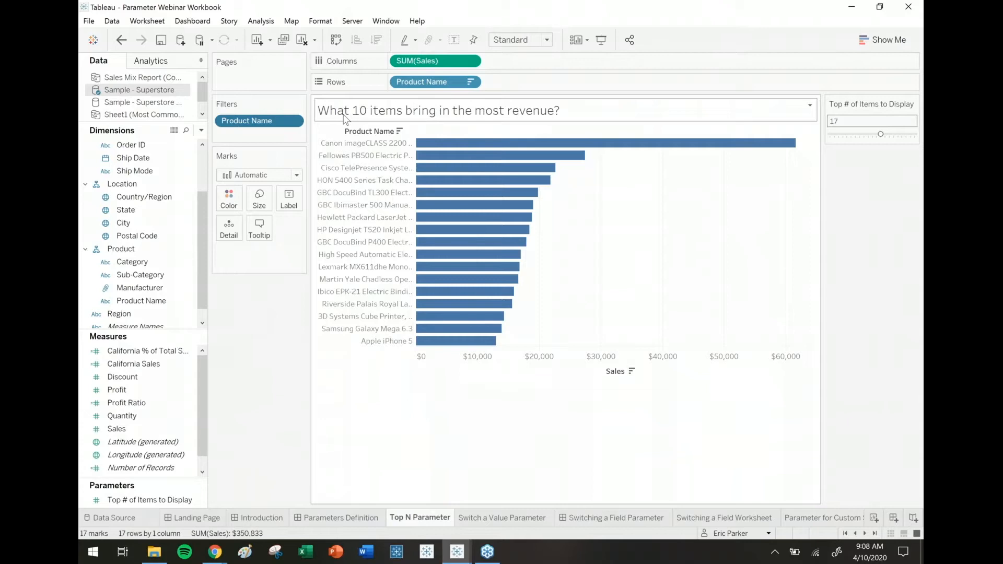
Replace the 10 in the sheet title with the Top # of Items to Display parameter, and set the parameter to 10
{"action": "double_click", "coordinate": [361, 112]}
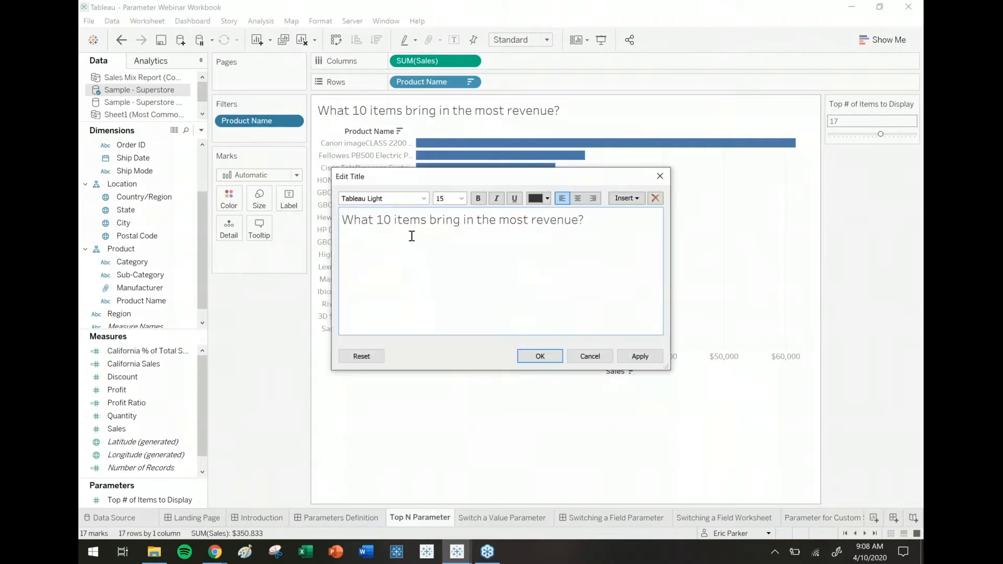
{"action": "key", "text": "BackSpace"}
{"action": "key", "text": "BackSpace"}
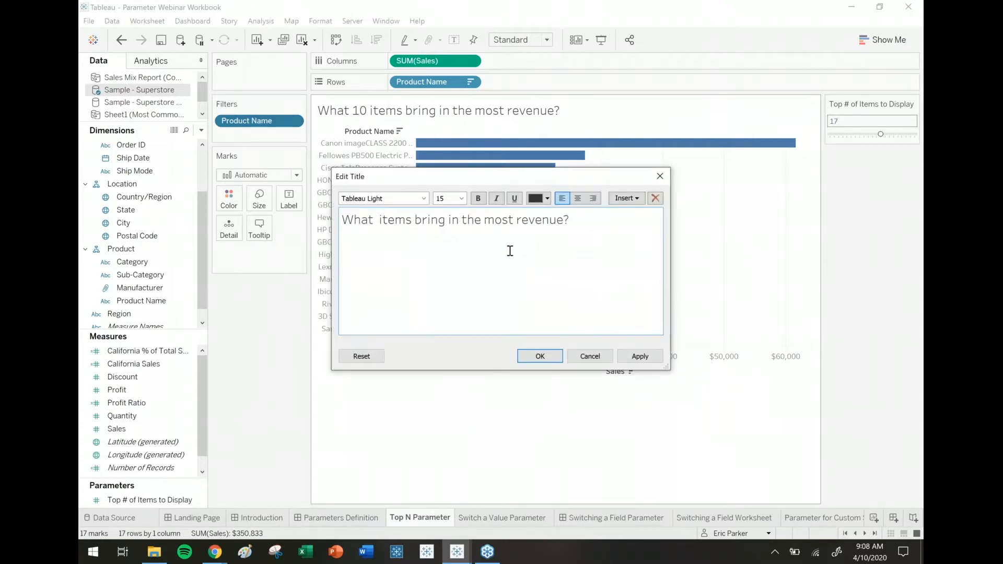
{"action": "left_click", "coordinate": [625, 199]}
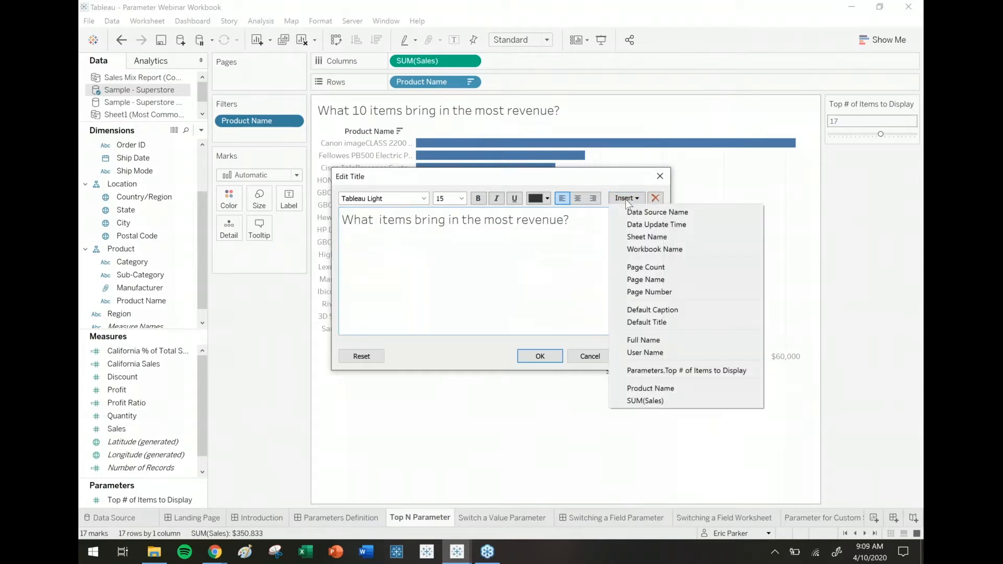
{"action": "left_click", "coordinate": [667, 371]}
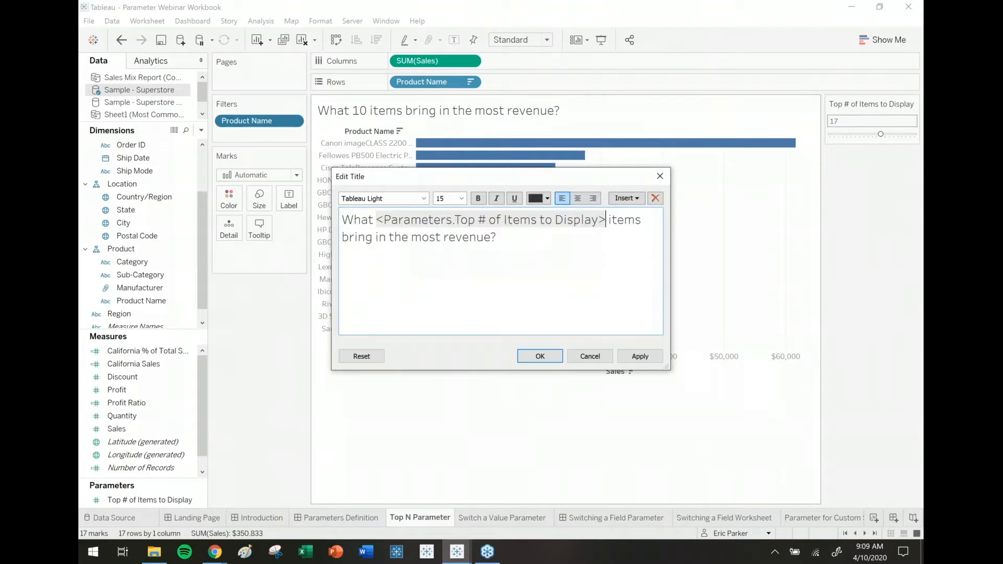
{"action": "left_click", "coordinate": [539, 357]}
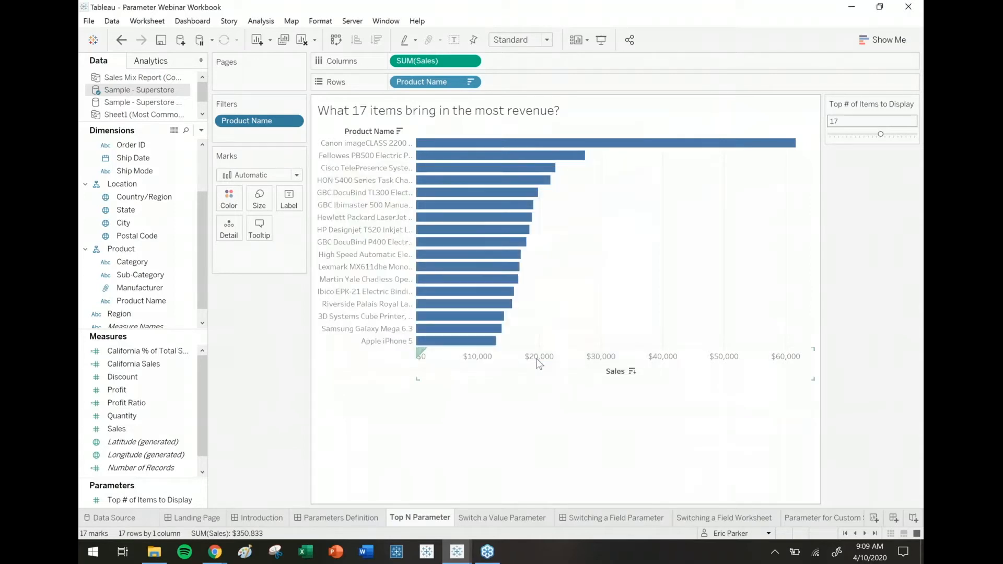
{"action": "left_click", "coordinate": [839, 135]}
{"action": "left_click", "coordinate": [854, 136]}
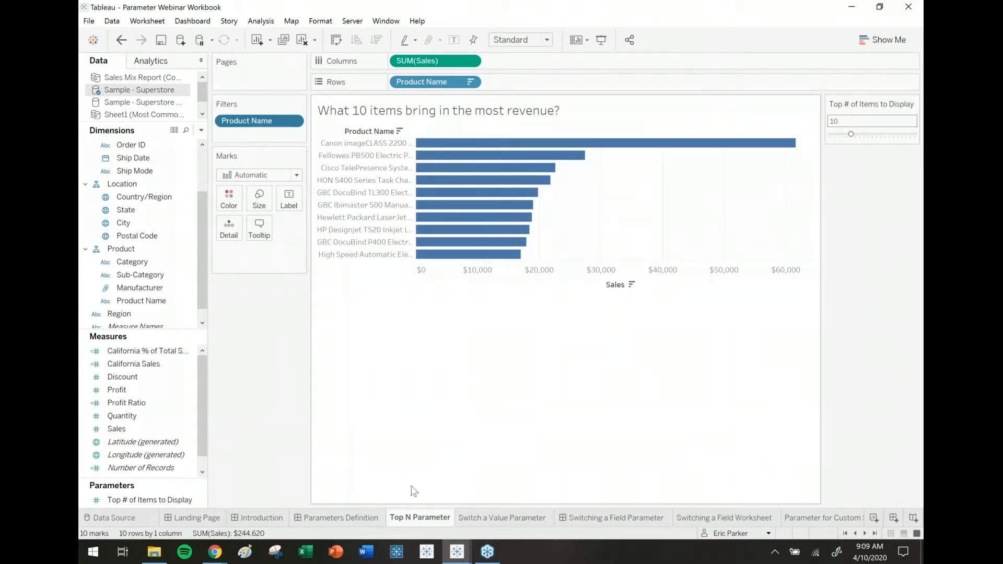
Go to the Switch a Value Parameter sheet and examine California's 2016 Q1 sales and percent of total sales points
{"action": "mouse_move", "coordinate": [471, 518]}
{"action": "key", "text": "ctrl+Tab"}
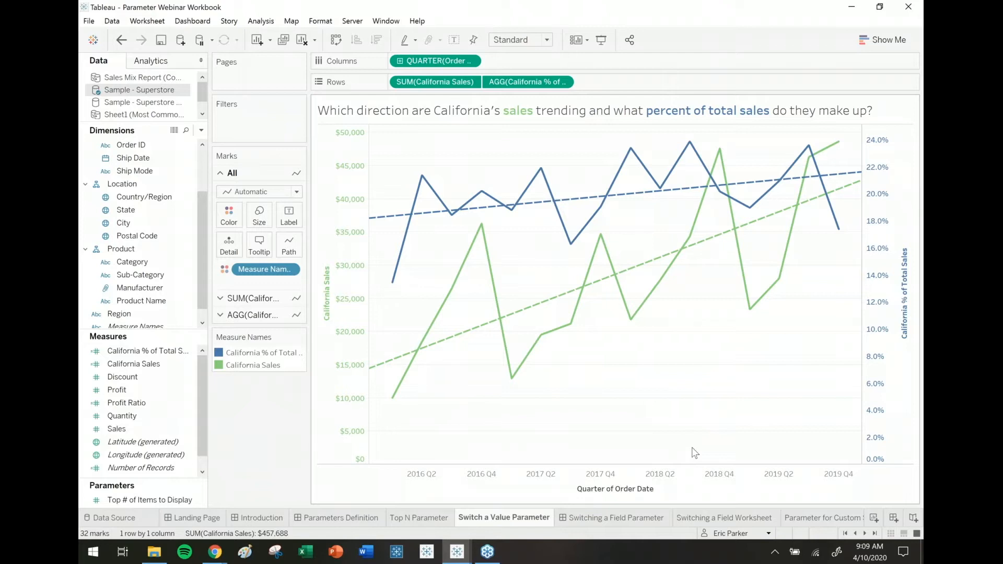
{"action": "mouse_move", "coordinate": [392, 400]}
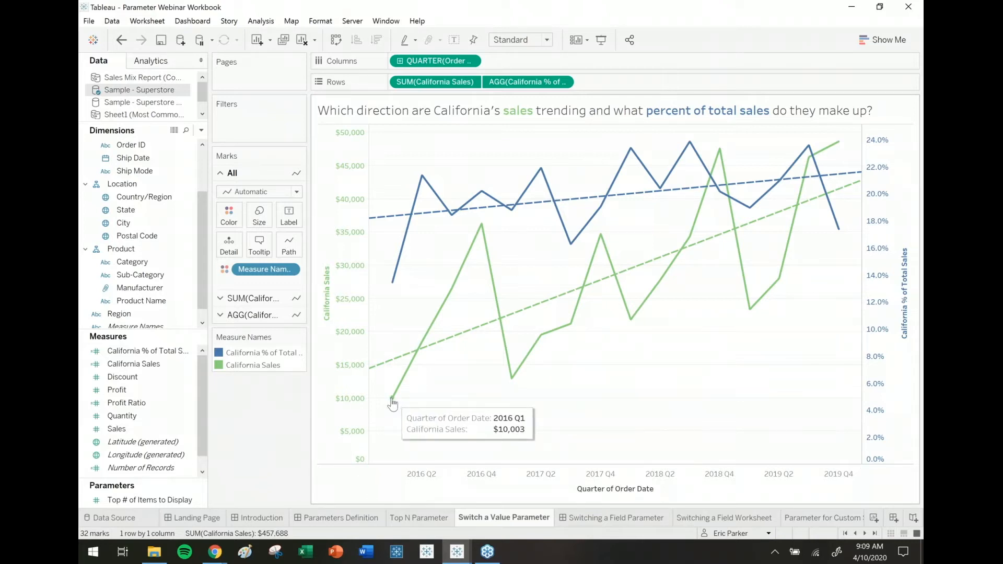
{"action": "mouse_move", "coordinate": [394, 284]}
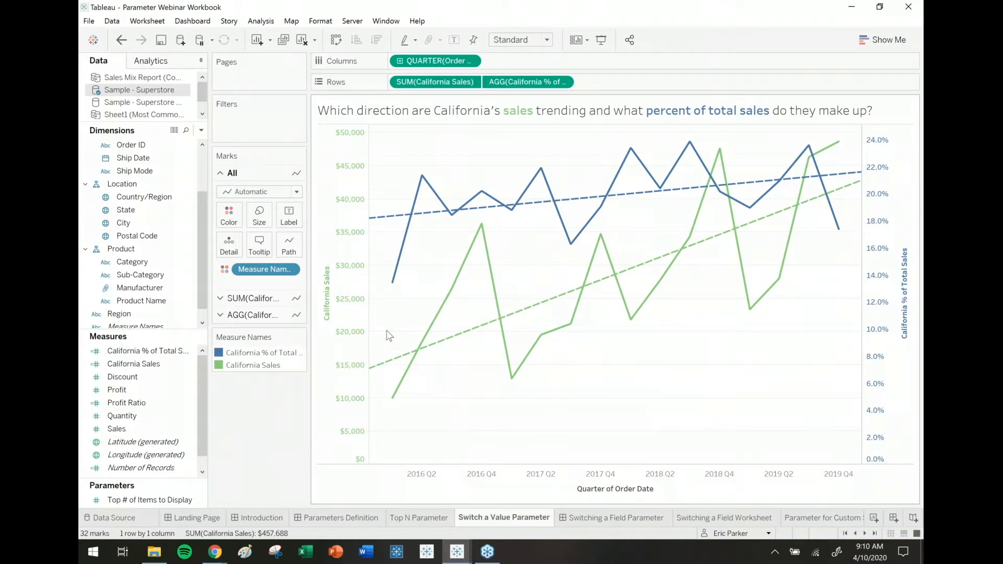
Review the formula of the California % of Total Sales calculated field without changing it
{"action": "left_click", "coordinate": [146, 351]}
{"action": "right_click", "coordinate": [147, 351]}
{"action": "left_click", "coordinate": [201, 163]}
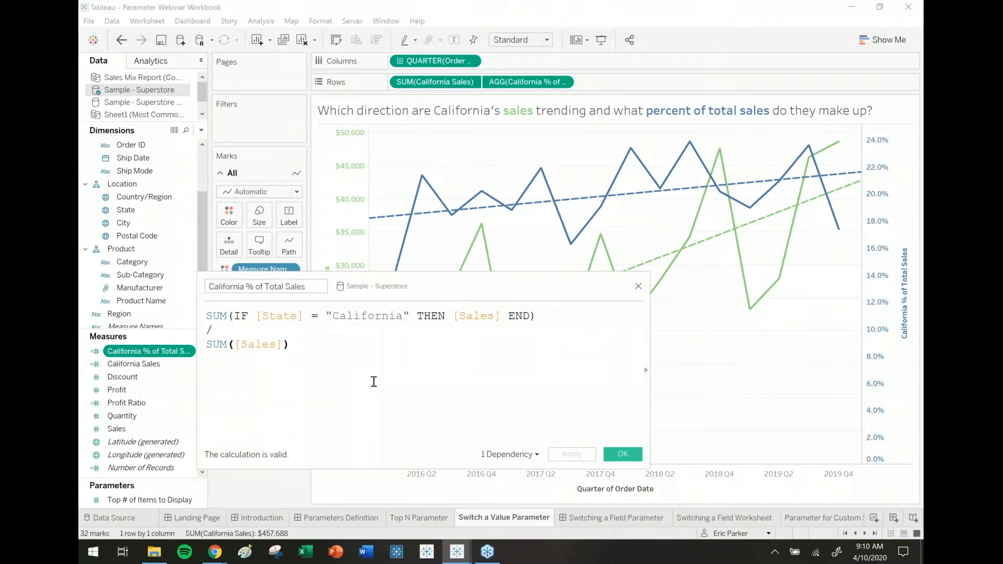
{"action": "left_click", "coordinate": [633, 454]}
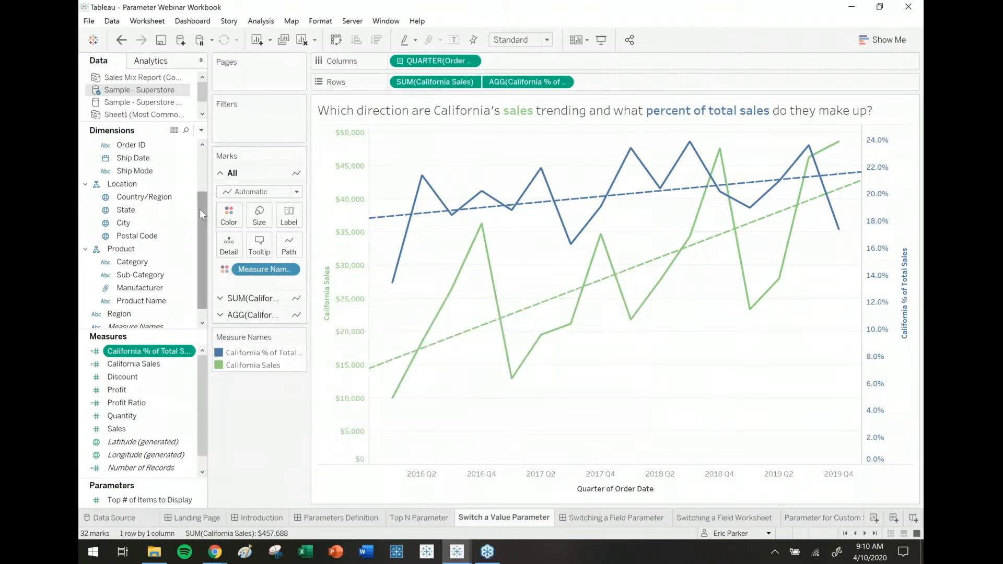
Create a parameter from the State dimension with its list of state values and name it State for Analysis
{"action": "left_click", "coordinate": [139, 211]}
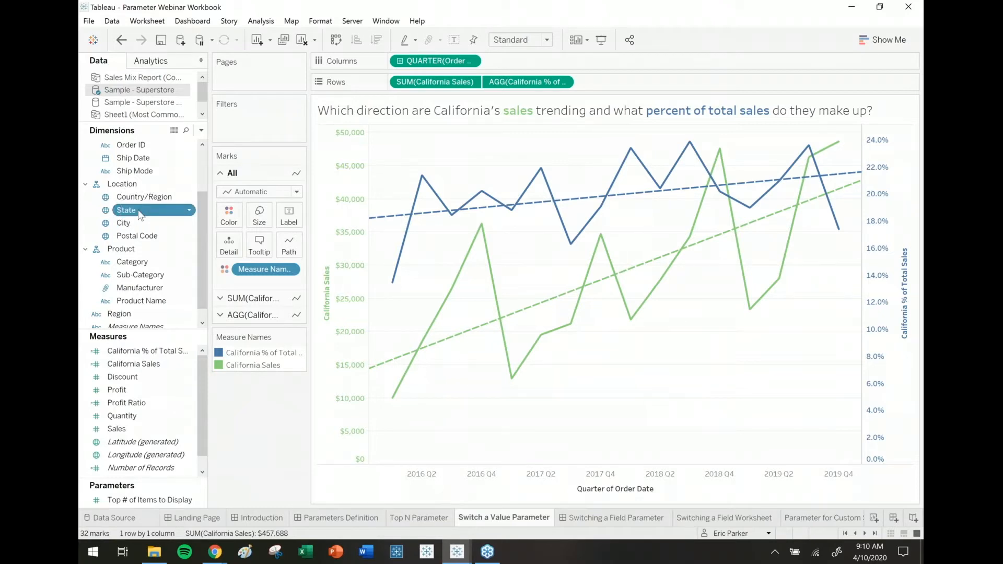
{"action": "left_click", "coordinate": [189, 211]}
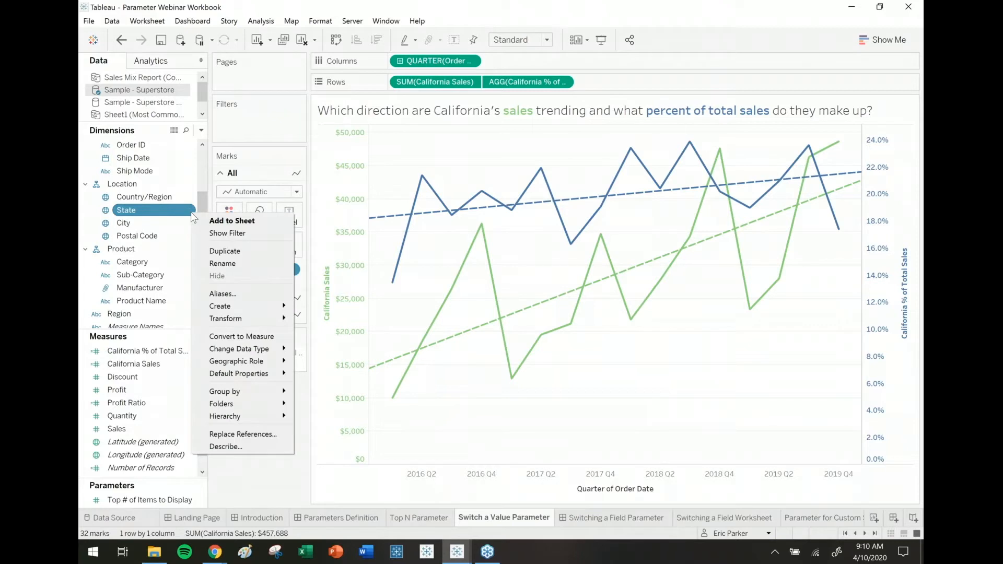
{"action": "mouse_move", "coordinate": [271, 306]}
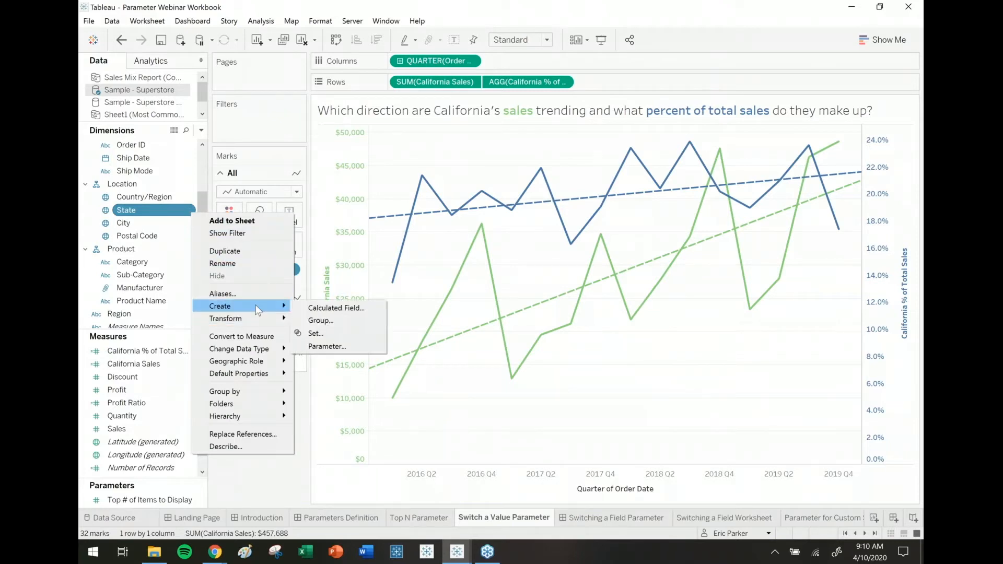
{"action": "left_click", "coordinate": [351, 347]}
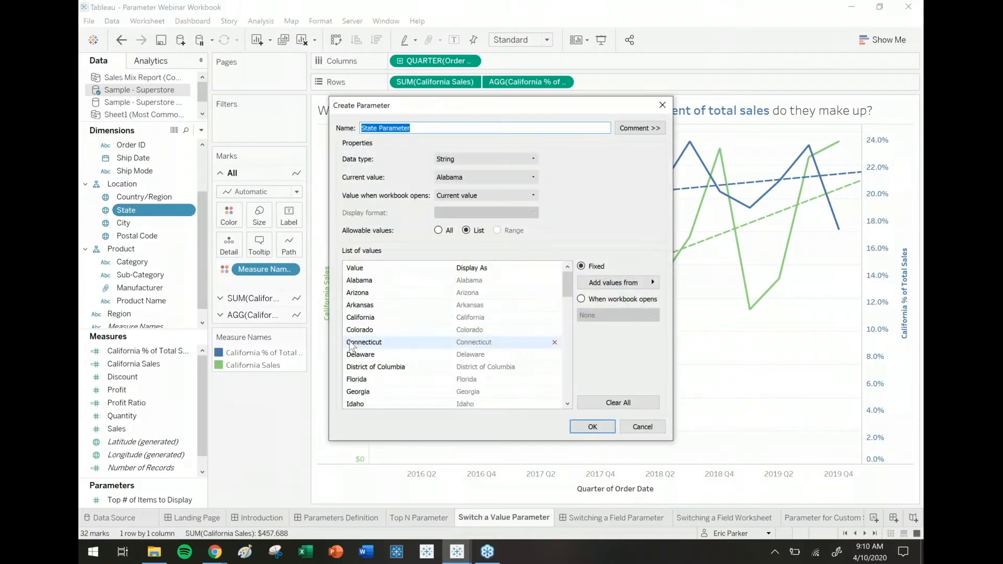
{"action": "left_click_drag", "start_coordinate": [566, 278], "coordinate": [559, 249]}
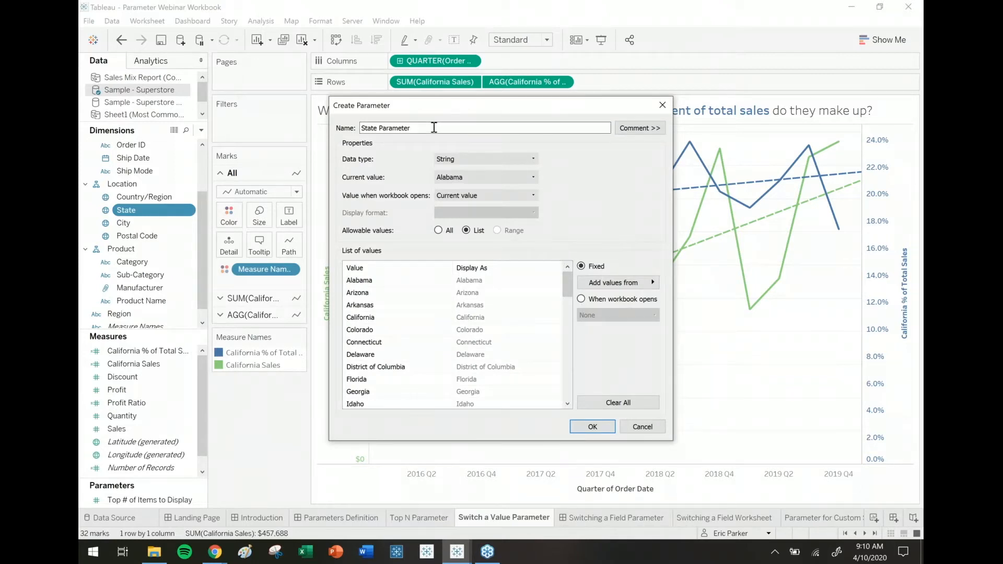
{"action": "left_click_drag", "start_coordinate": [429, 128], "coordinate": [360, 127]}
{"action": "type", "text": "State for Analysis"}
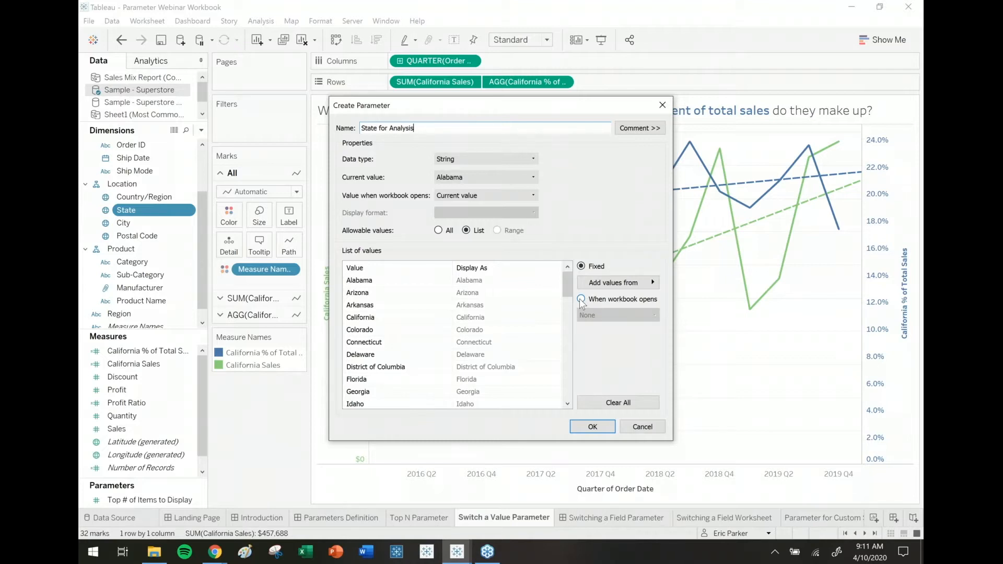
{"action": "left_click", "coordinate": [593, 427]}
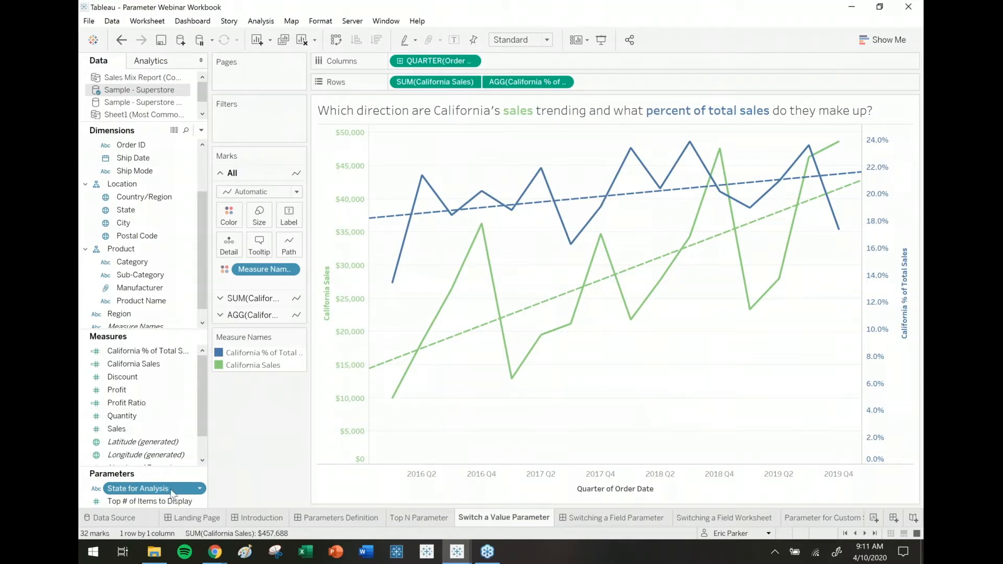
Show the State for Analysis parameter control and switch its value first to California and finally to Florida
{"action": "left_click", "coordinate": [201, 490]}
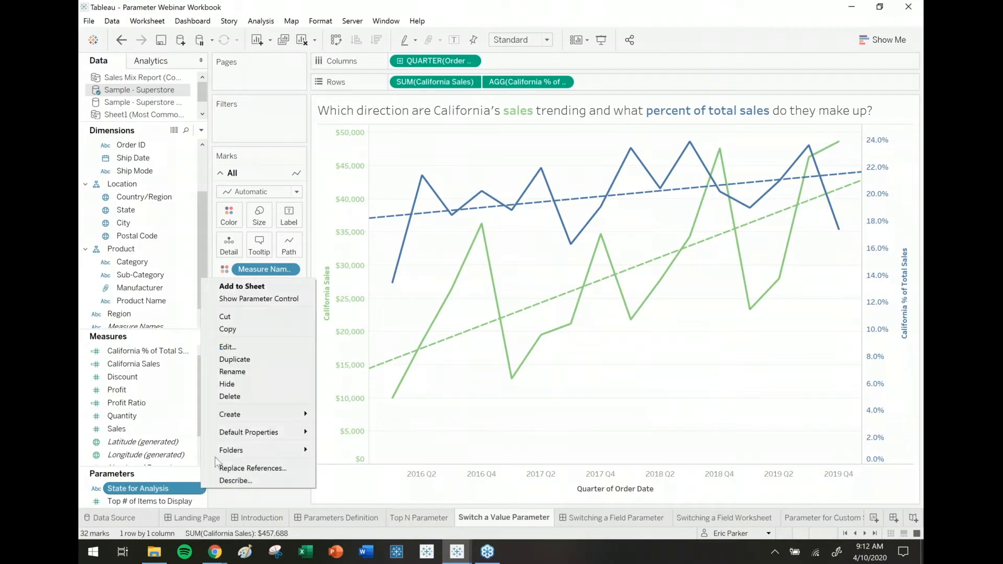
{"action": "left_click", "coordinate": [256, 302]}
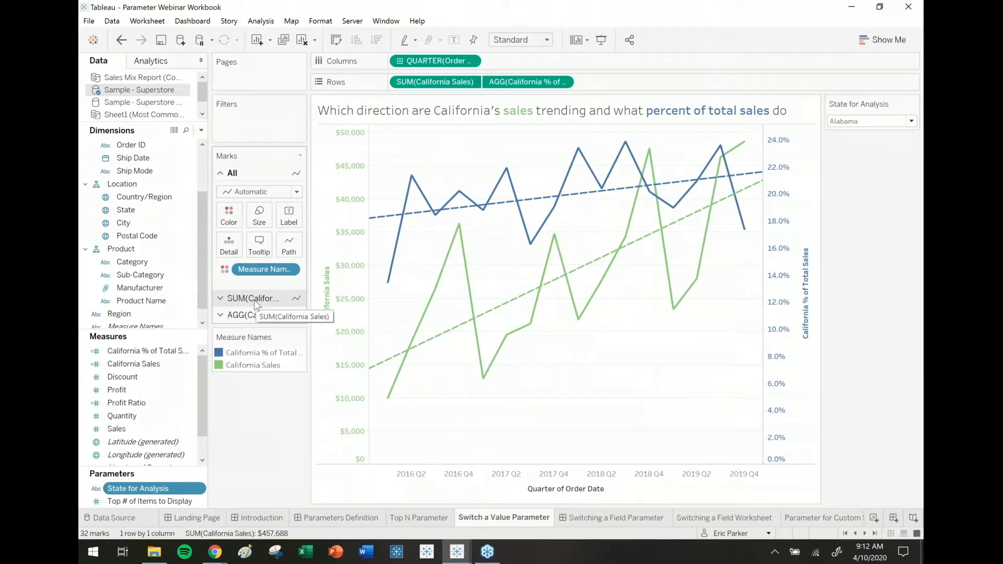
{"action": "left_click", "coordinate": [885, 128]}
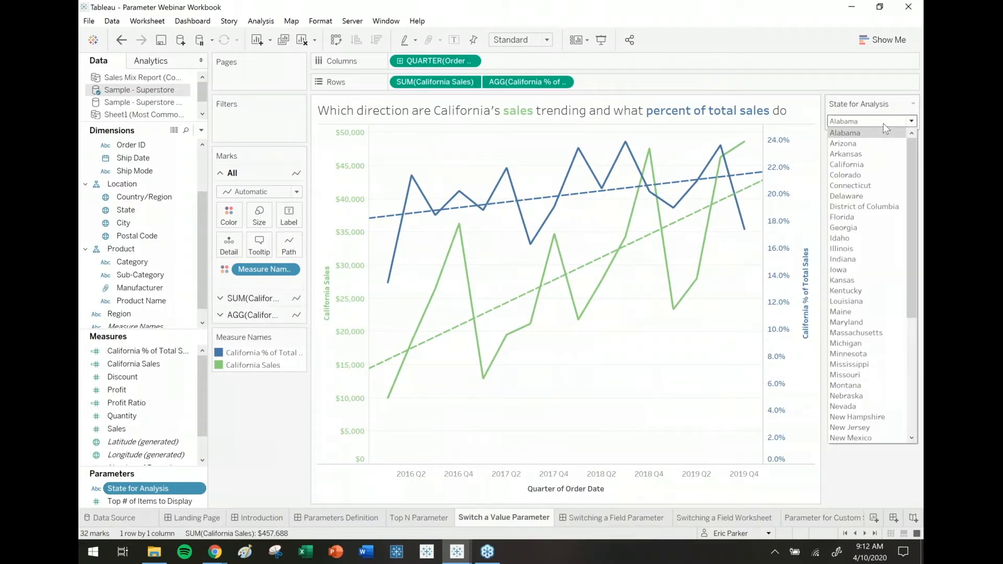
{"action": "left_click", "coordinate": [863, 165]}
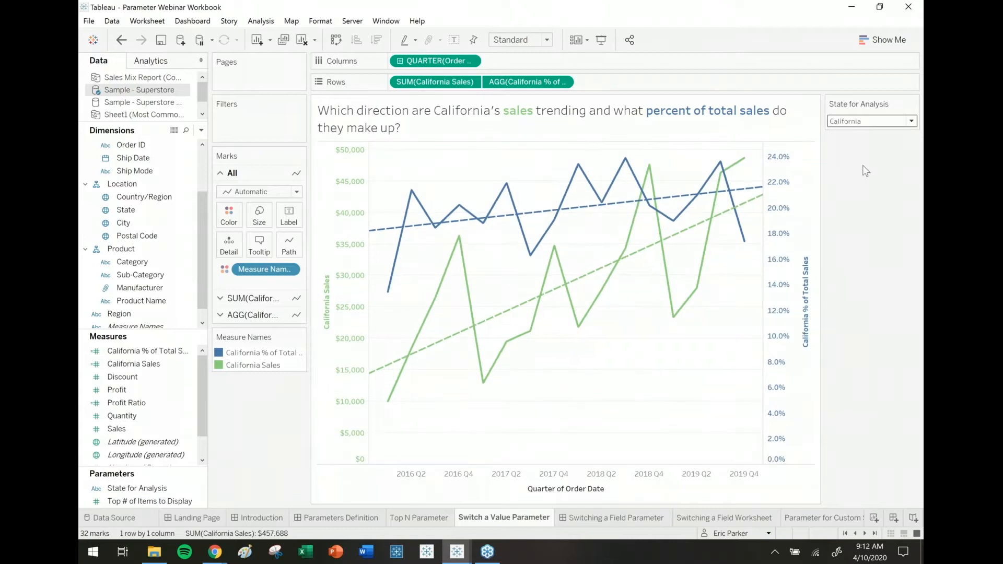
{"action": "left_click", "coordinate": [845, 121]}
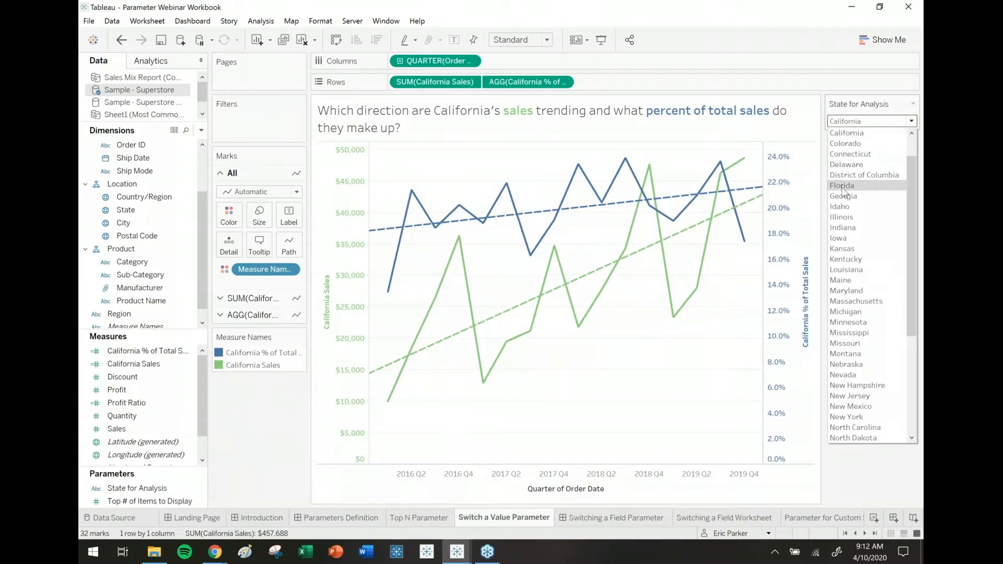
{"action": "left_click", "coordinate": [842, 187]}
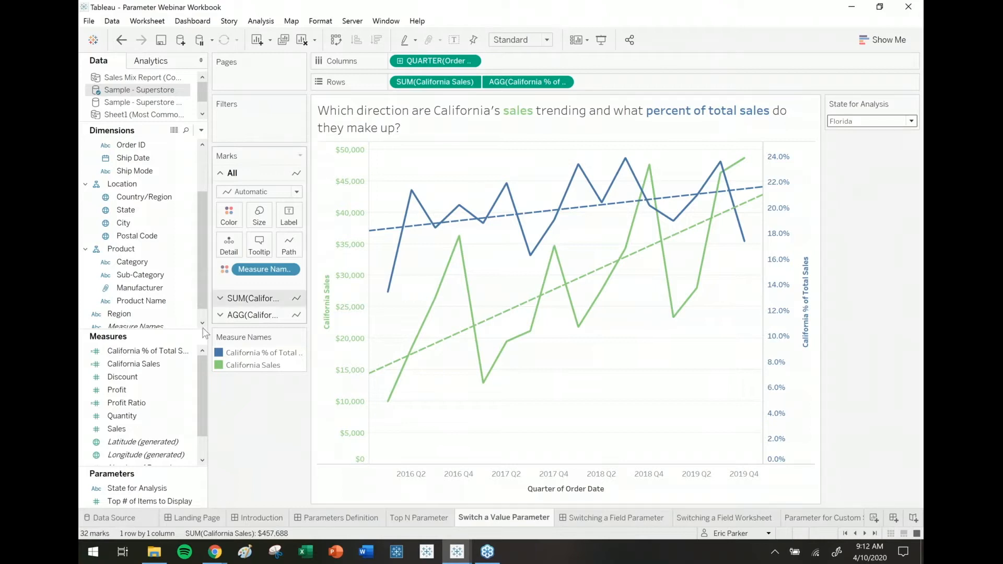
Edit the California % of Total Sales calculated field and rename it [State] % of Total Sales
{"action": "left_click", "coordinate": [152, 353]}
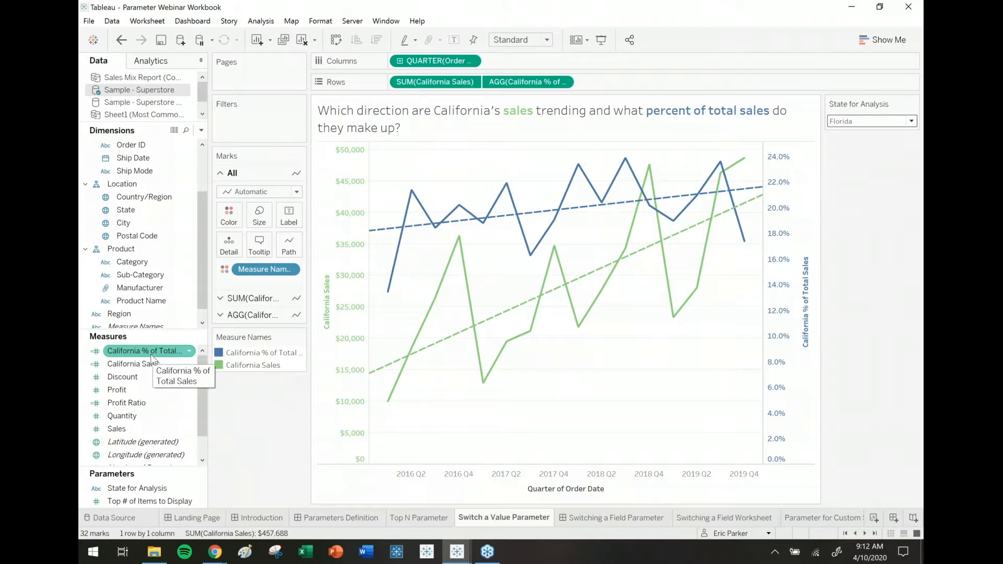
{"action": "right_click", "coordinate": [151, 354]}
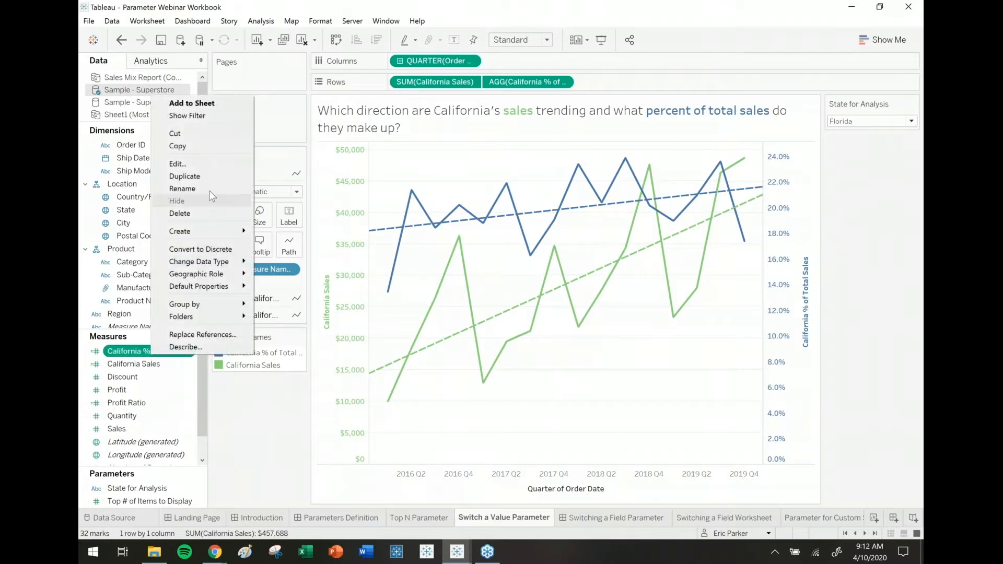
{"action": "left_click", "coordinate": [215, 164]}
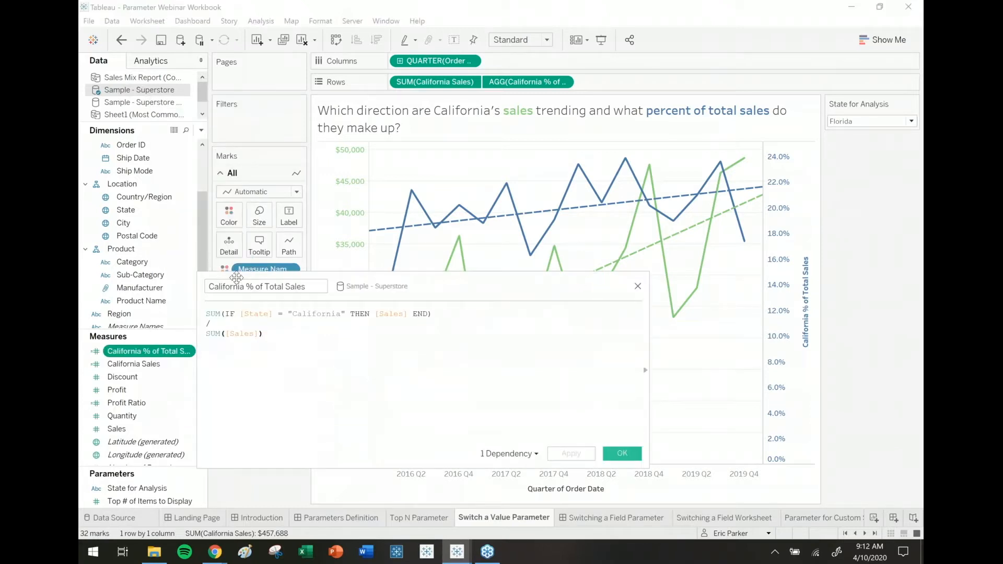
{"action": "double_click", "coordinate": [244, 287]}
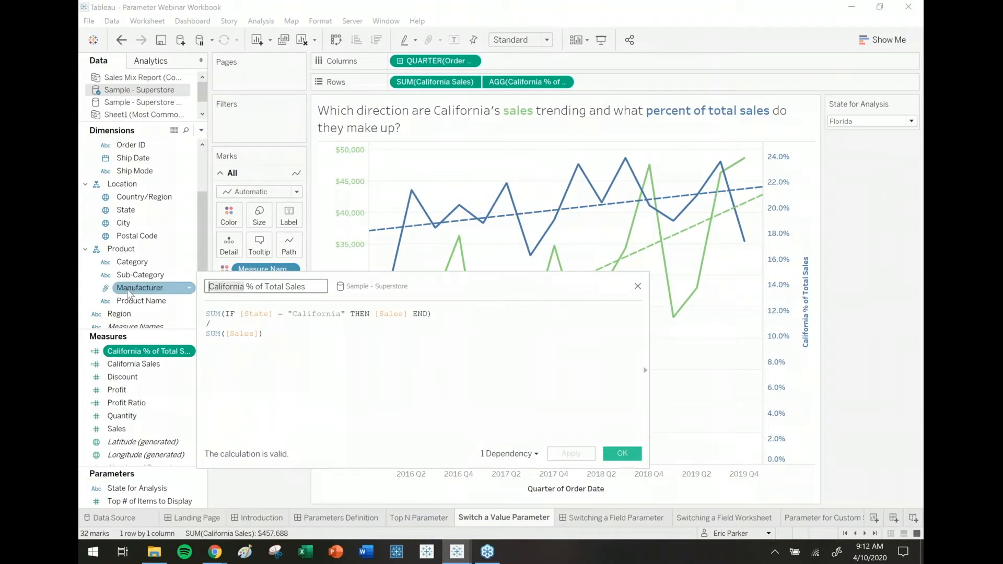
{"action": "type", "text": "[State]"}
{"action": "scroll", "coordinate": [308, 413], "scroll_direction": "up", "scroll_amount": 4}
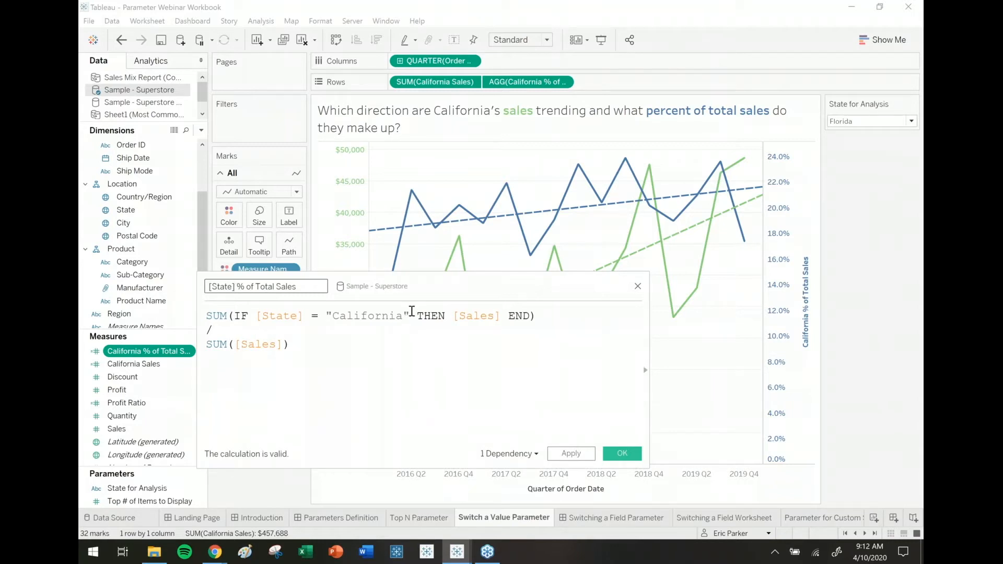
Replace "California" in the [State] % of Total Sales formula with the State for Analysis parameter
{"action": "left_click_drag", "start_coordinate": [411, 316], "coordinate": [325, 315]}
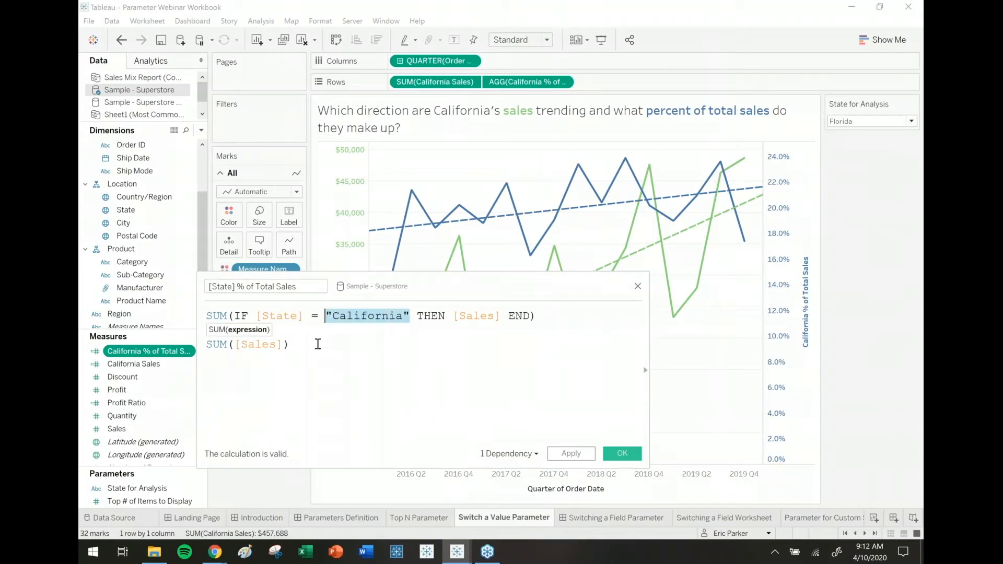
{"action": "left_click_drag", "start_coordinate": [125, 489], "coordinate": [339, 316]}
{"action": "key", "text": "Delete"}
{"action": "key", "text": "Delete"}
{"action": "key", "text": "Delete"}
{"action": "key", "text": "Delete"}
{"action": "key", "text": "Delete"}
{"action": "key", "text": "Delete"}
{"action": "key", "text": "Delete"}
{"action": "key", "text": "Delete"}
{"action": "key", "text": "Delete"}
{"action": "key", "text": "Delete"}
{"action": "key", "text": "Delete"}
{"action": "key", "text": "Delete"}
{"action": "left_click", "coordinate": [441, 352]}
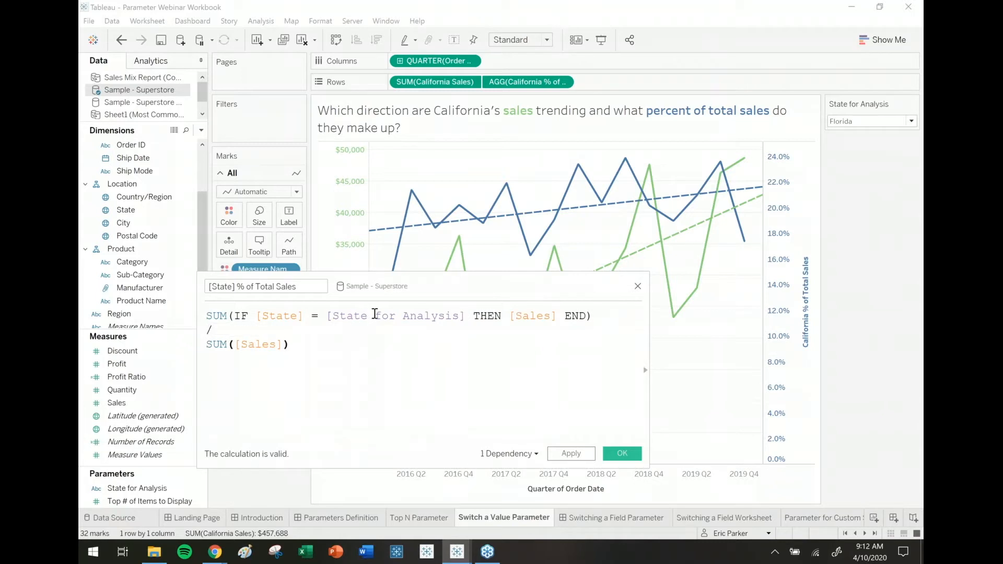
Try enclosing the State for Analysis reference in double quotation marks, and undo both insertions
{"action": "left_click", "coordinate": [328, 316]}
{"action": "type", "text": "\""}
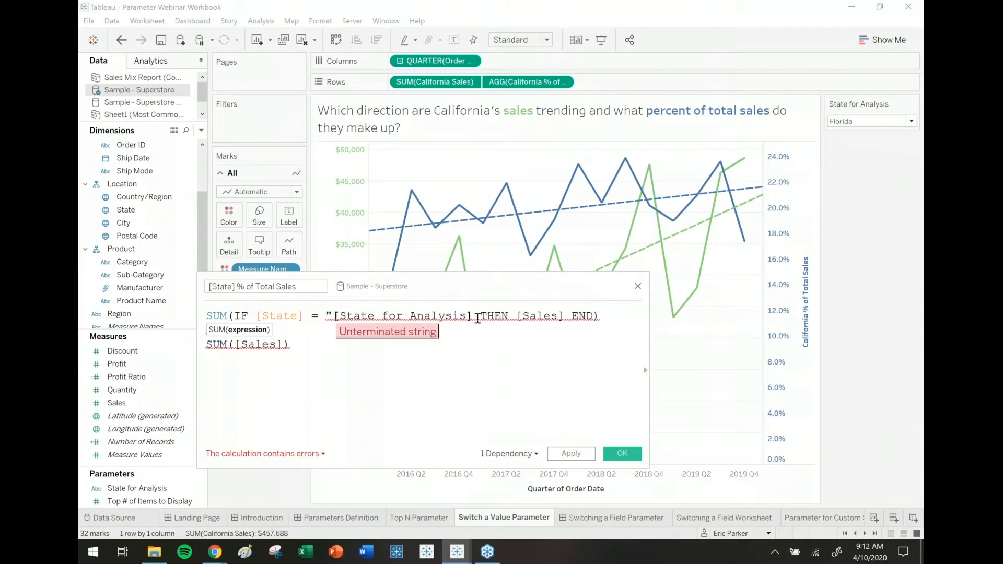
{"action": "left_click", "coordinate": [473, 316]}
{"action": "type", "text": "\""}
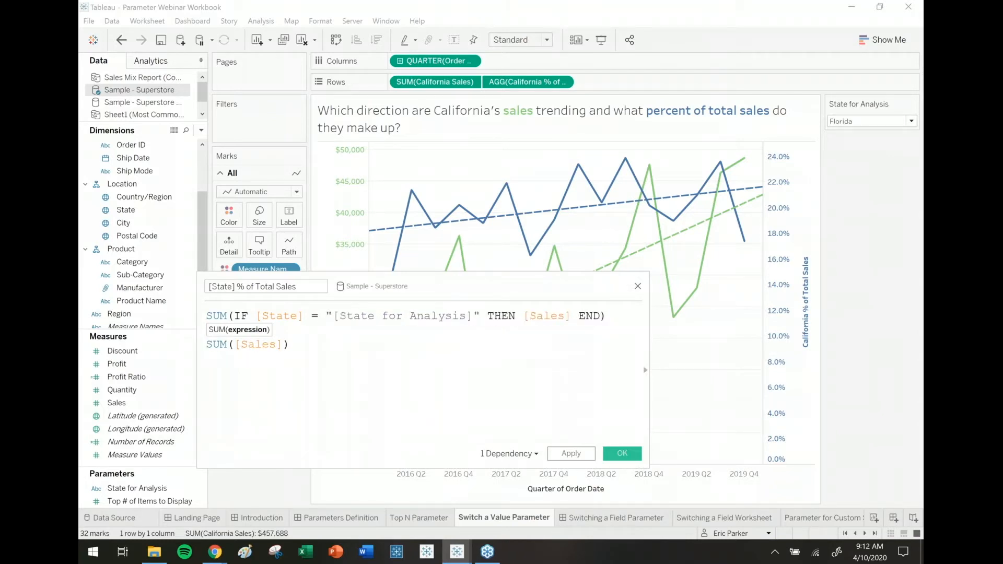
{"action": "key", "text": "ctrl+z"}
{"action": "key", "text": "ctrl+z"}
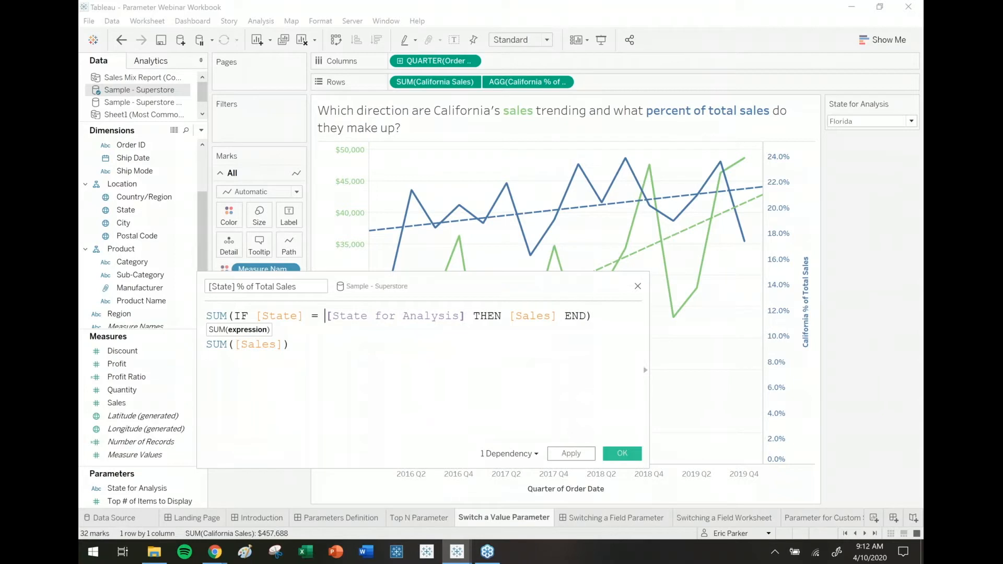
Save the edited [State] % of Total Sales calculation
{"action": "left_click", "coordinate": [501, 371]}
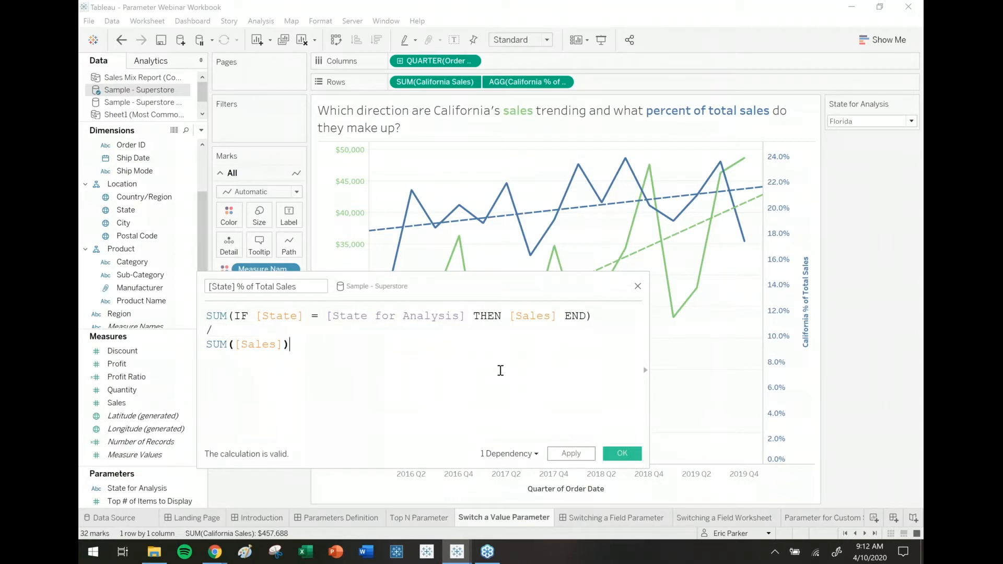
{"action": "left_click", "coordinate": [626, 455]}
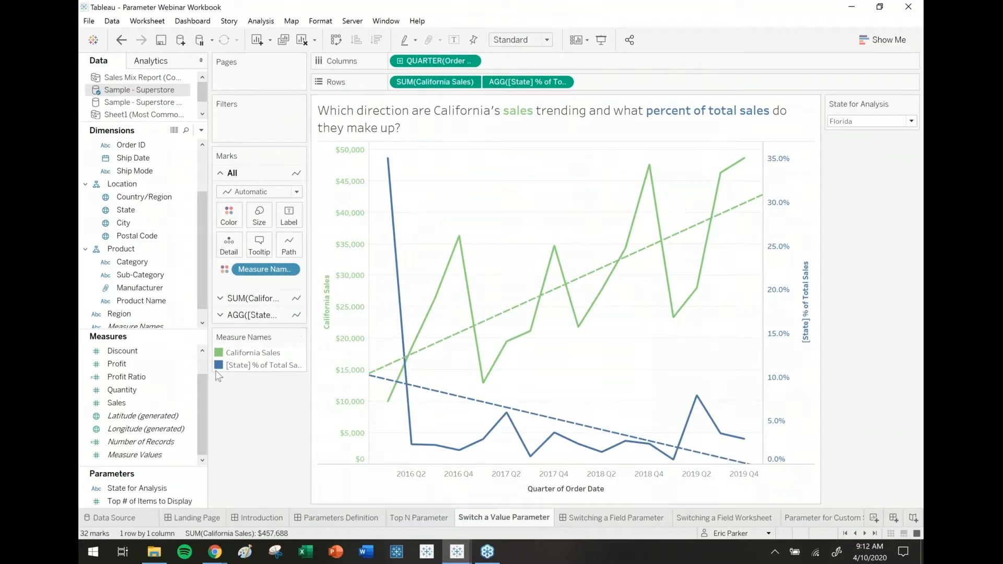
Edit the California Sales calculated field and rename it [State] Sales
{"action": "left_click", "coordinate": [139, 365]}
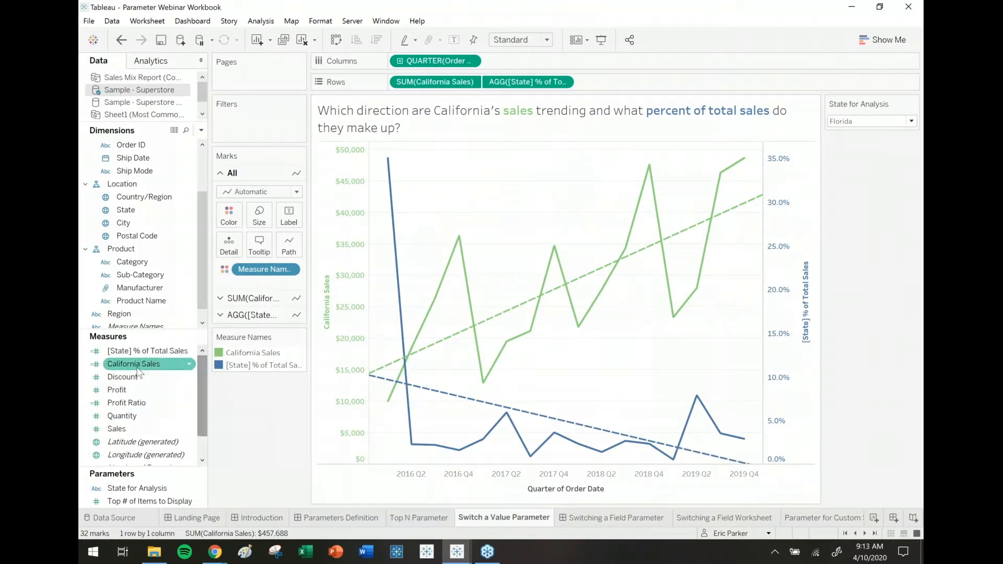
{"action": "right_click", "coordinate": [138, 372]}
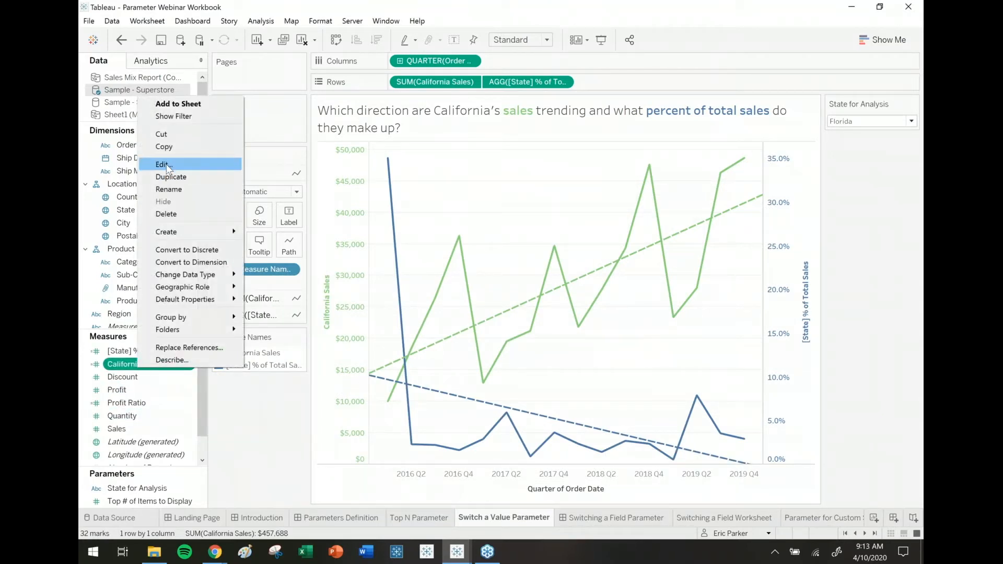
{"action": "left_click", "coordinate": [166, 164]}
{"action": "left_click_drag", "start_coordinate": [245, 286], "coordinate": [111, 288]}
{"action": "type", "text": "[State] Sales"}
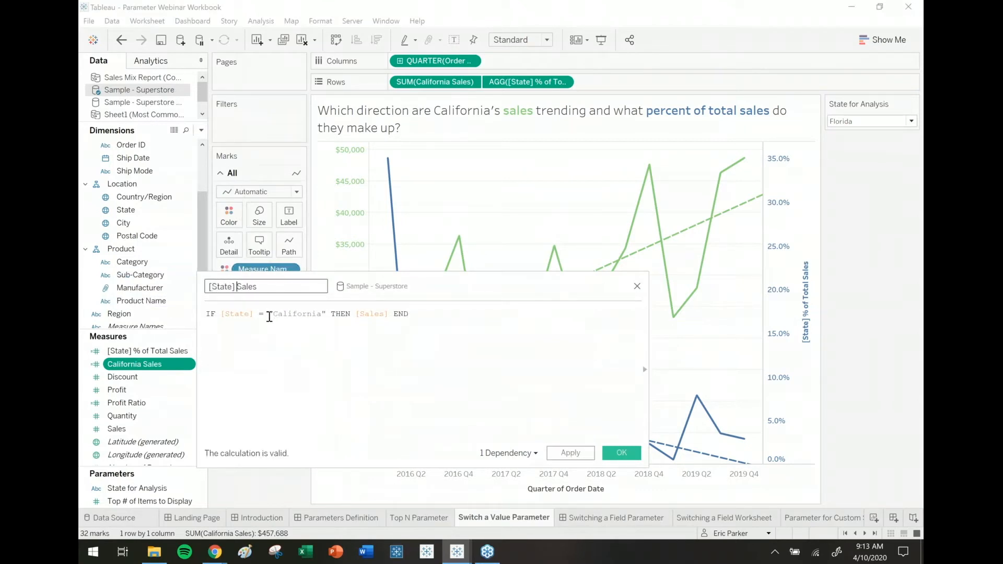
Replace "California" in the [State] Sales formula with the State for Analysis parameter and save the calculation
{"action": "left_click_drag", "start_coordinate": [270, 314], "coordinate": [326, 317]}
{"action": "type", "text": "sa"}
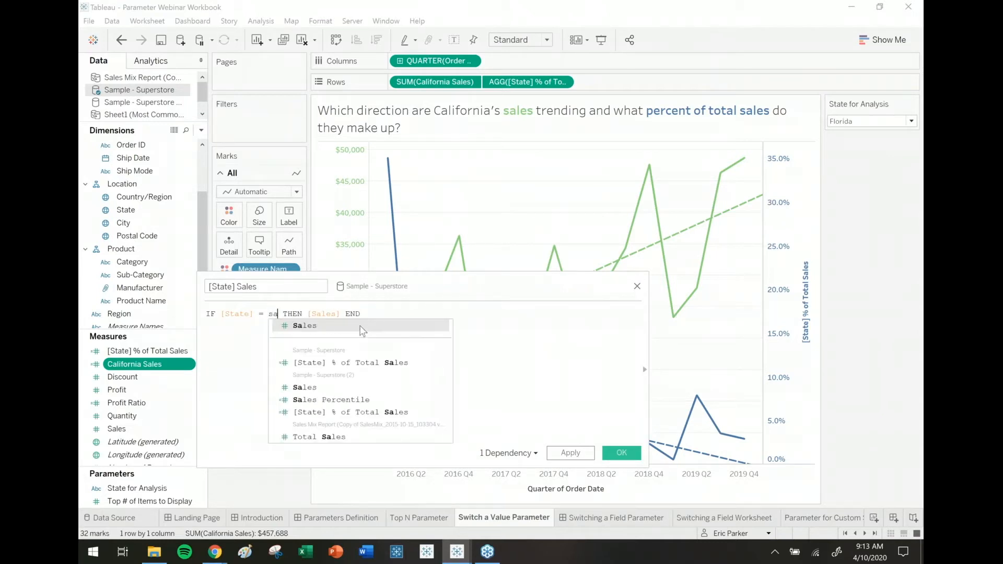
{"action": "key", "text": "BackSpace"}
{"action": "type", "text": "tate"}
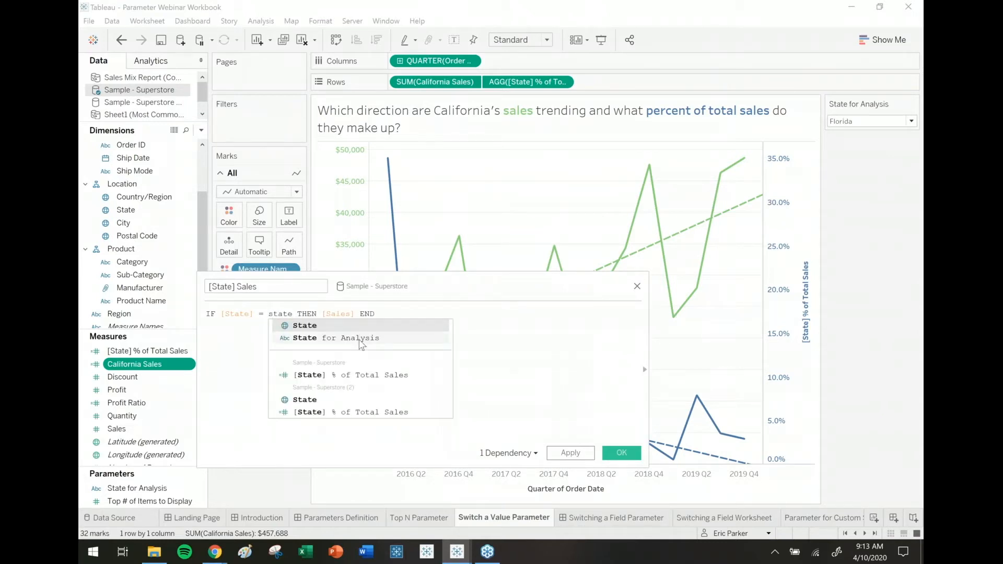
{"action": "left_click", "coordinate": [361, 339]}
{"action": "left_click", "coordinate": [622, 452]}
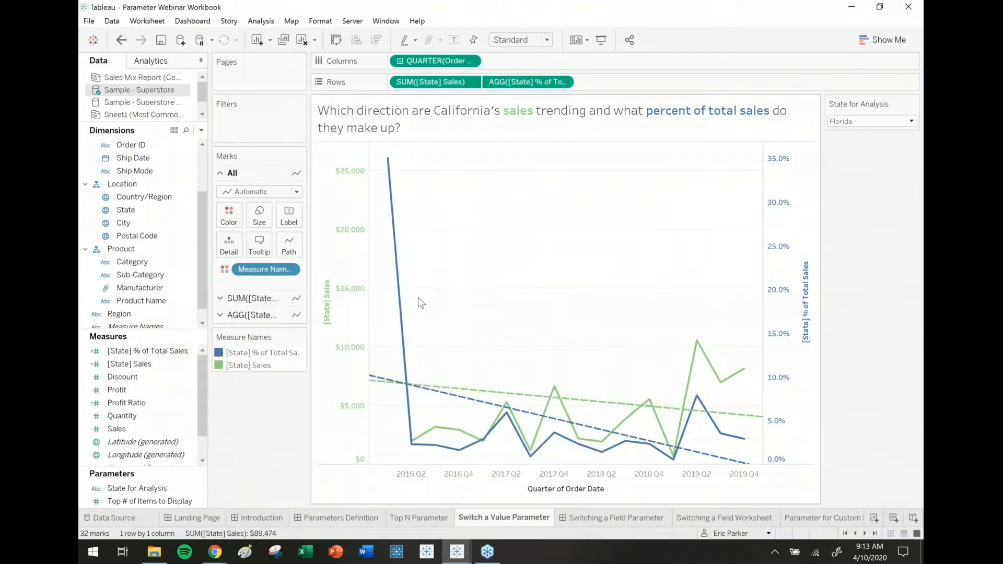
Switch the State for Analysis parameter to Massachusetts
{"action": "left_click", "coordinate": [873, 123]}
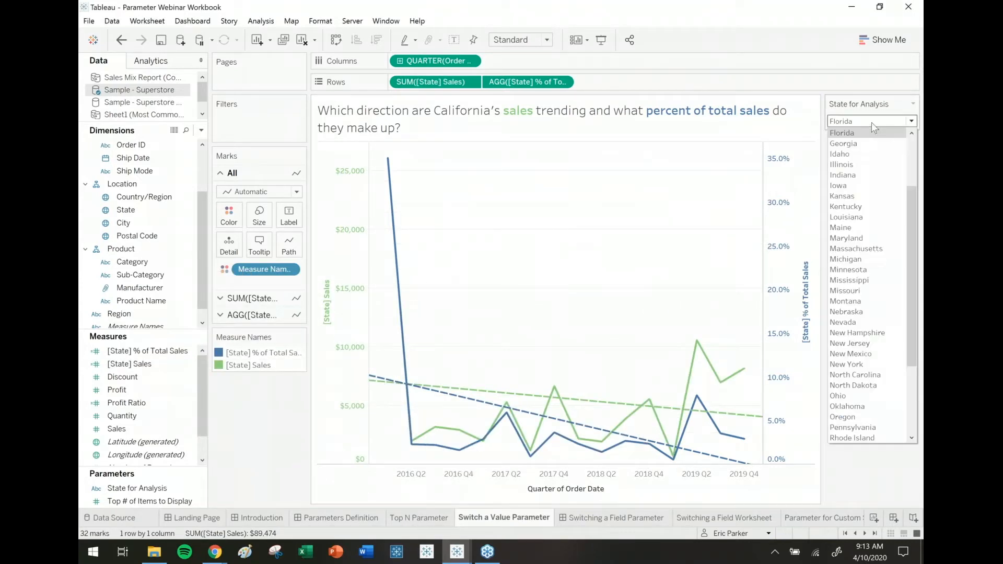
{"action": "left_click", "coordinate": [878, 250]}
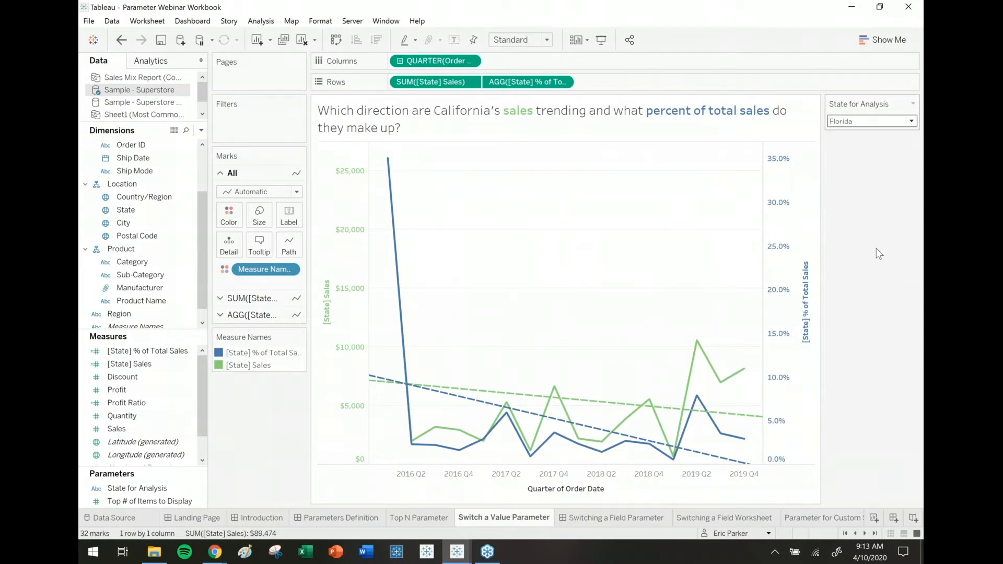
Switch the State for Analysis parameter to Washington
{"action": "left_click", "coordinate": [854, 123]}
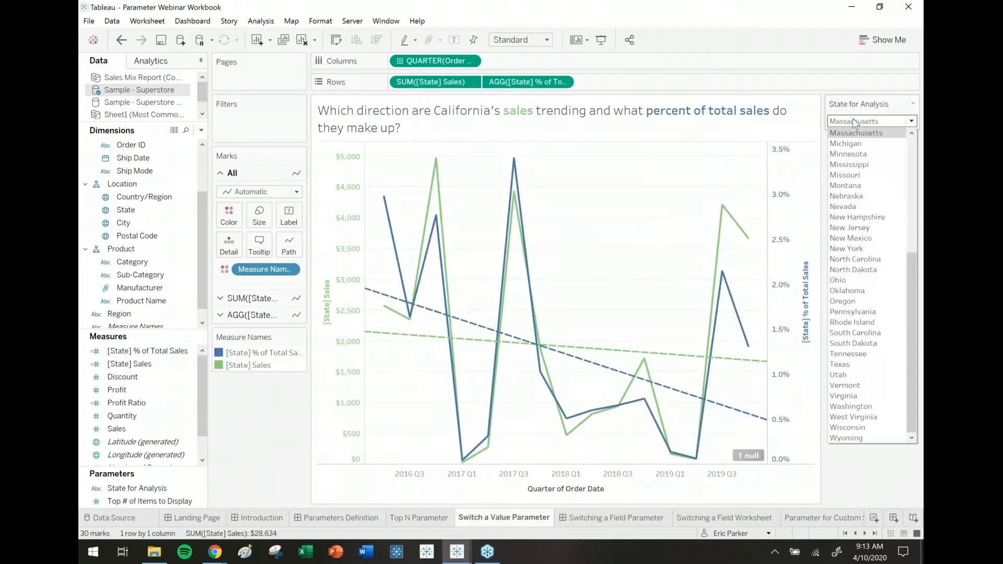
{"action": "left_click", "coordinate": [856, 406]}
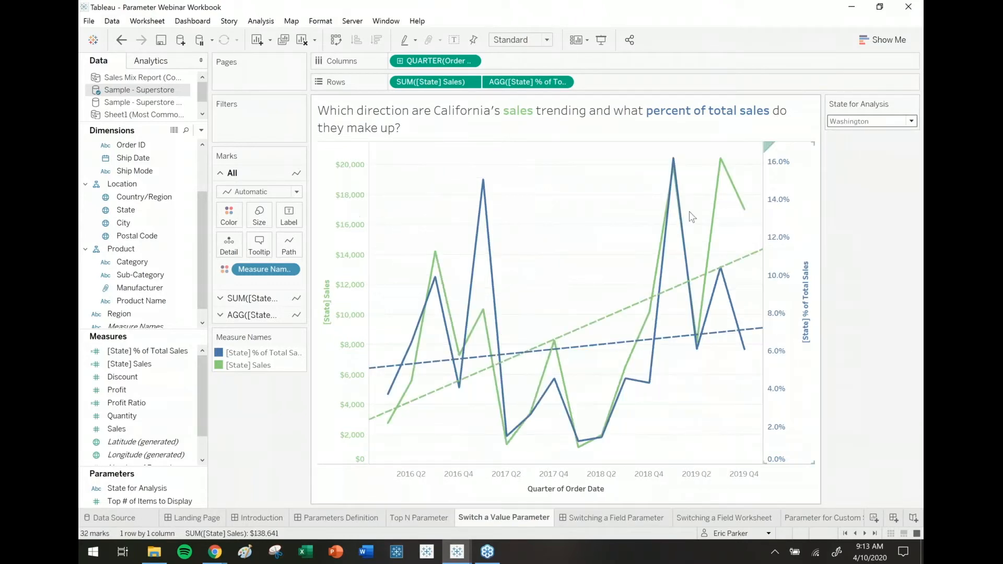
Replace the word "California" in the chart title with the inserted State for Analysis parameter
{"action": "double_click", "coordinate": [463, 116]}
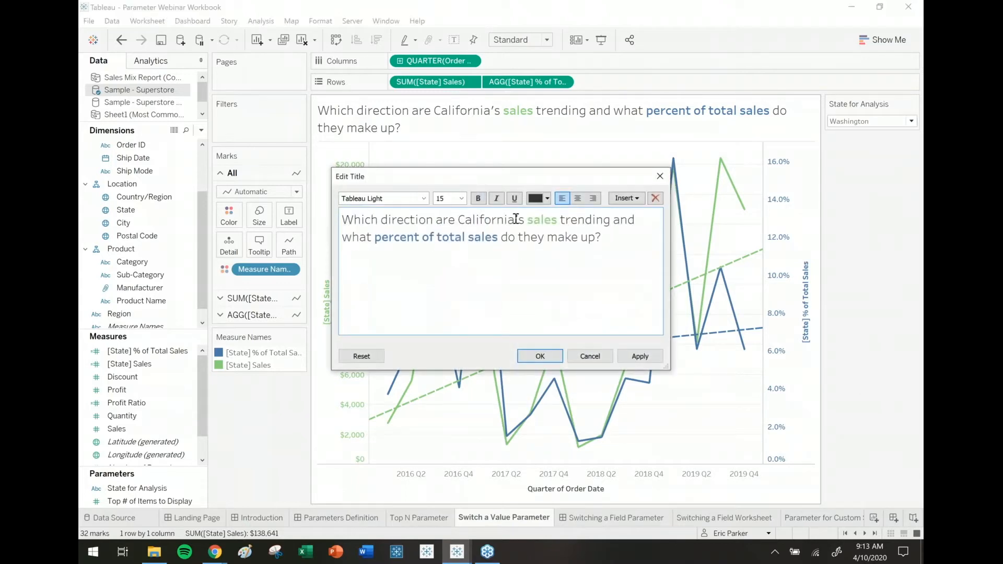
{"action": "left_click_drag", "start_coordinate": [515, 218], "coordinate": [461, 218]}
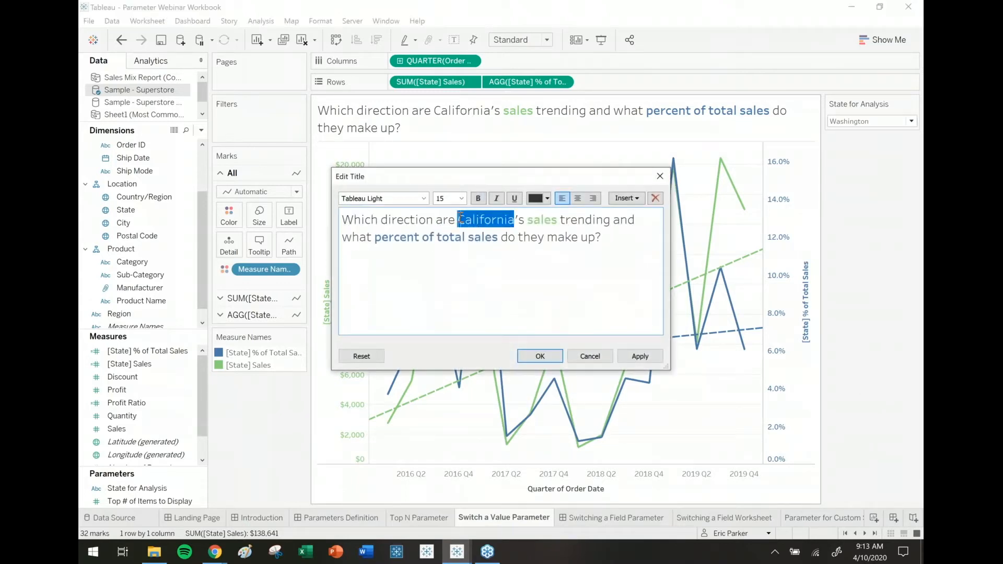
{"action": "key", "text": "BackSpace"}
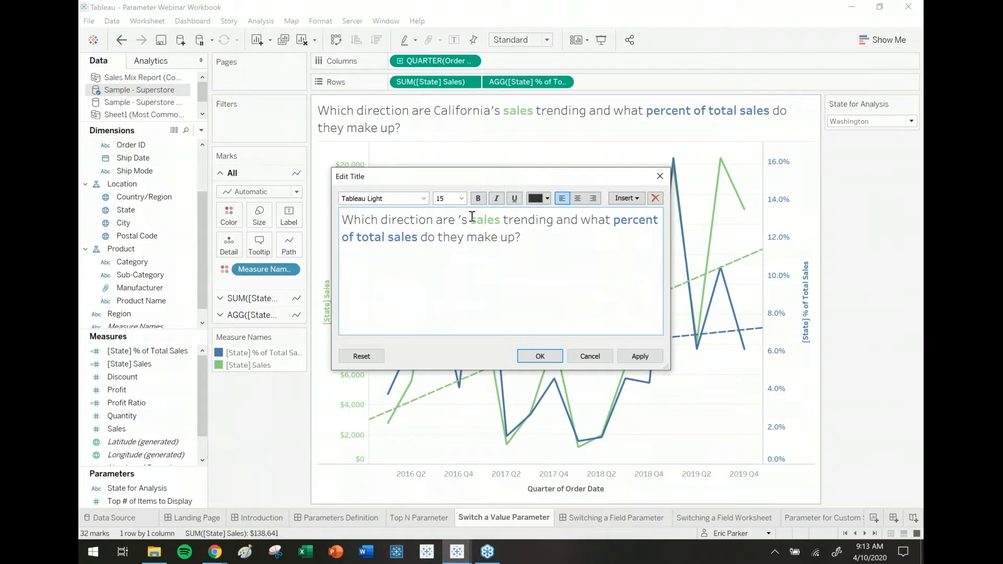
{"action": "left_click", "coordinate": [625, 199]}
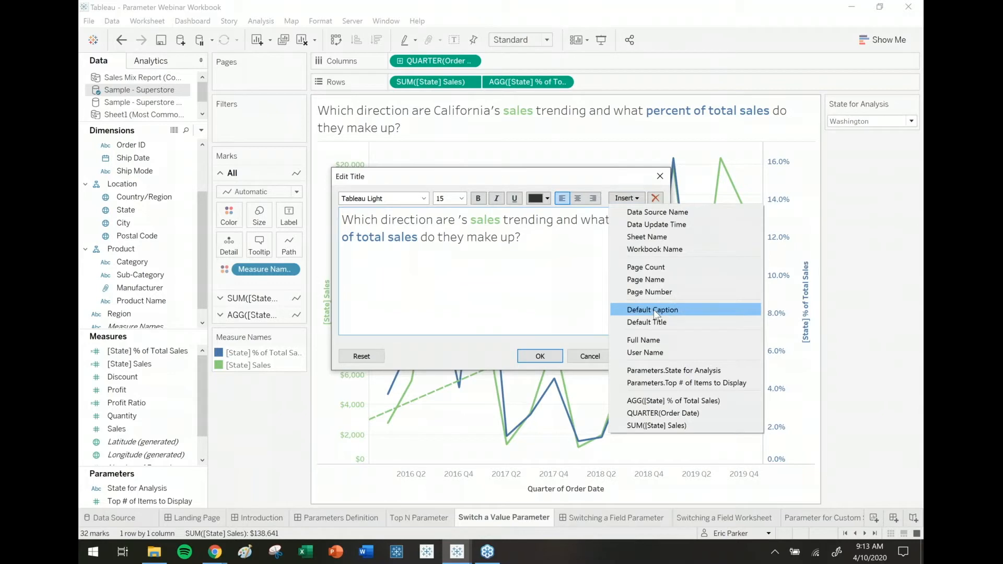
{"action": "left_click", "coordinate": [664, 369]}
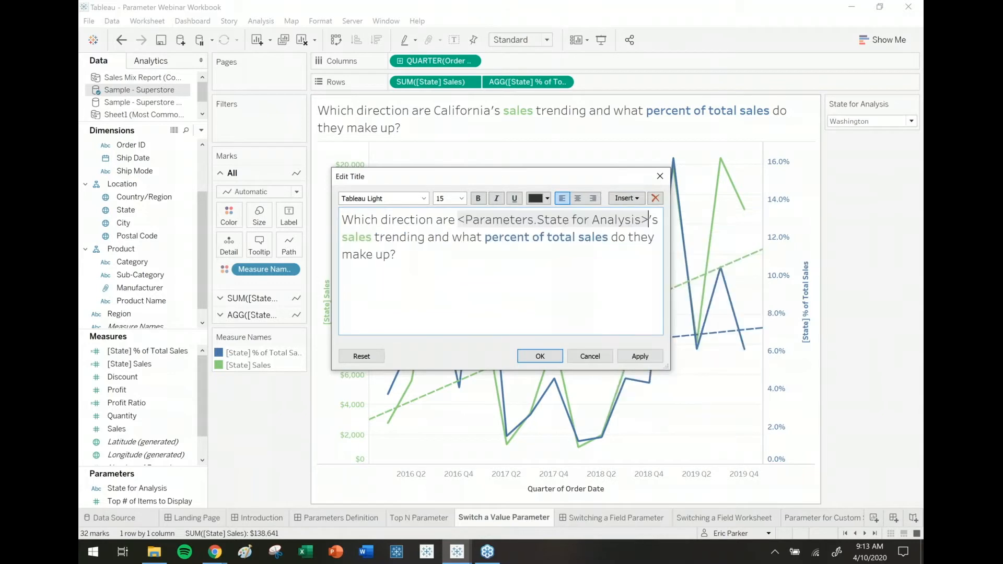
{"action": "left_click", "coordinate": [540, 356]}
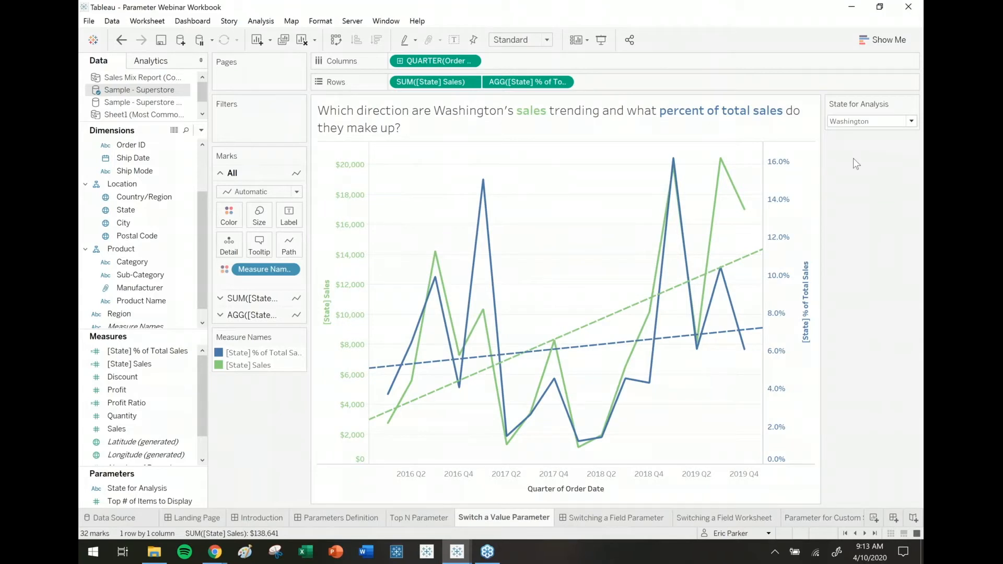
Switch the State for Analysis parameter to Montana
{"action": "left_click", "coordinate": [846, 121]}
{"action": "left_click", "coordinate": [846, 187]}
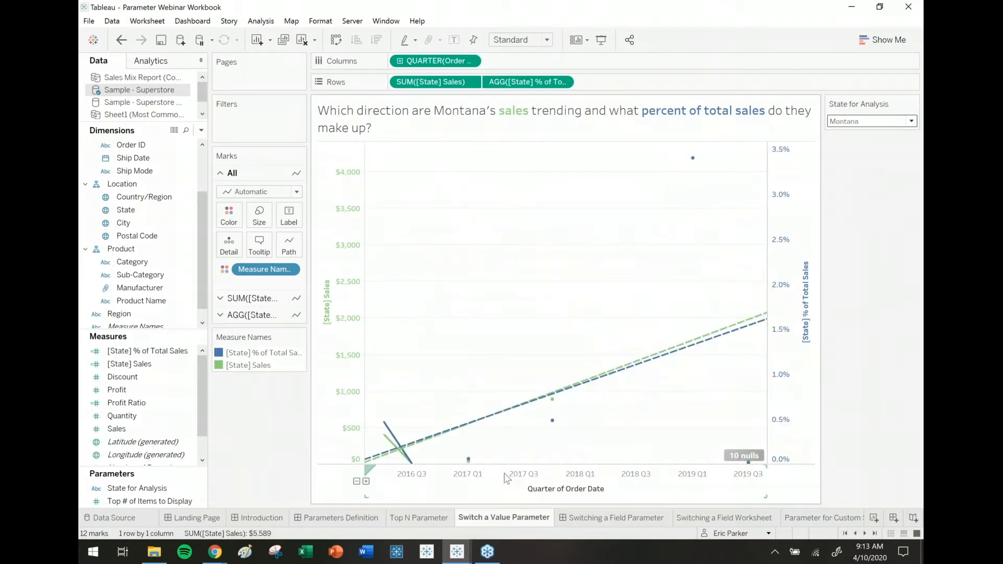
View the Switching a Field Parameter dashboard, and show the Sales Dashboard of the Restaurant Profitability Analysis (2) workbook in presentation mode
{"action": "mouse_move", "coordinate": [497, 517]}
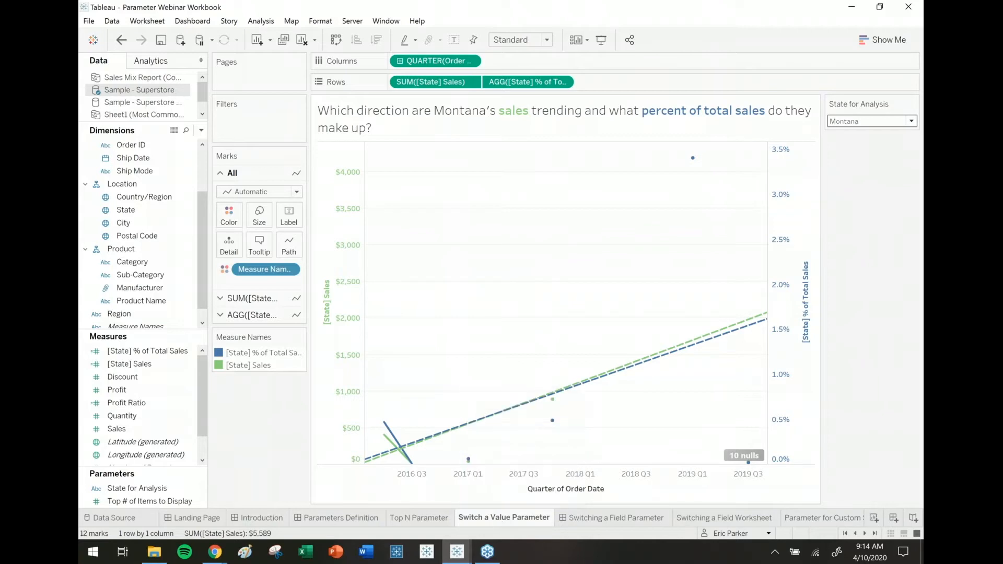
{"action": "left_click", "coordinate": [613, 518]}
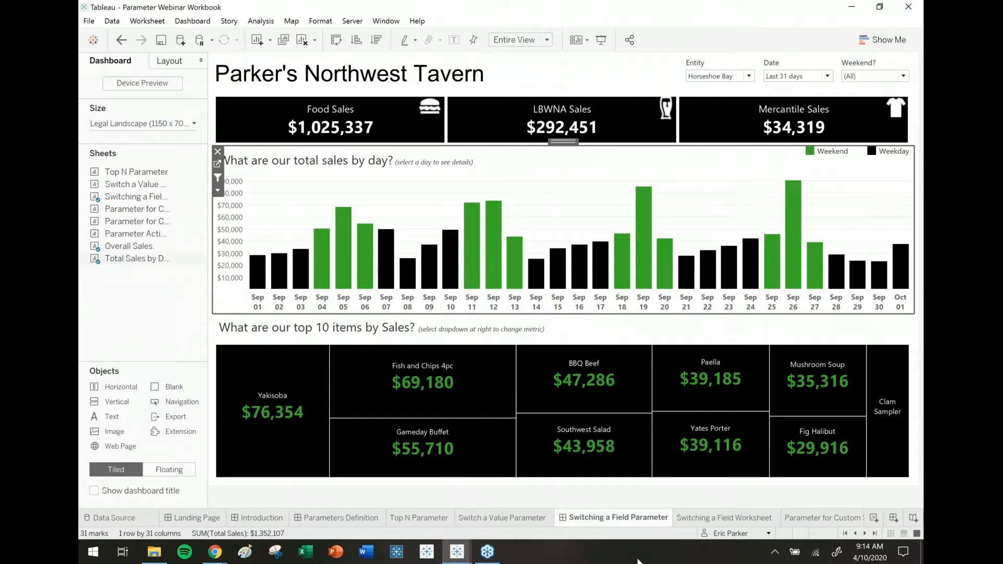
{"action": "left_click", "coordinate": [454, 551]}
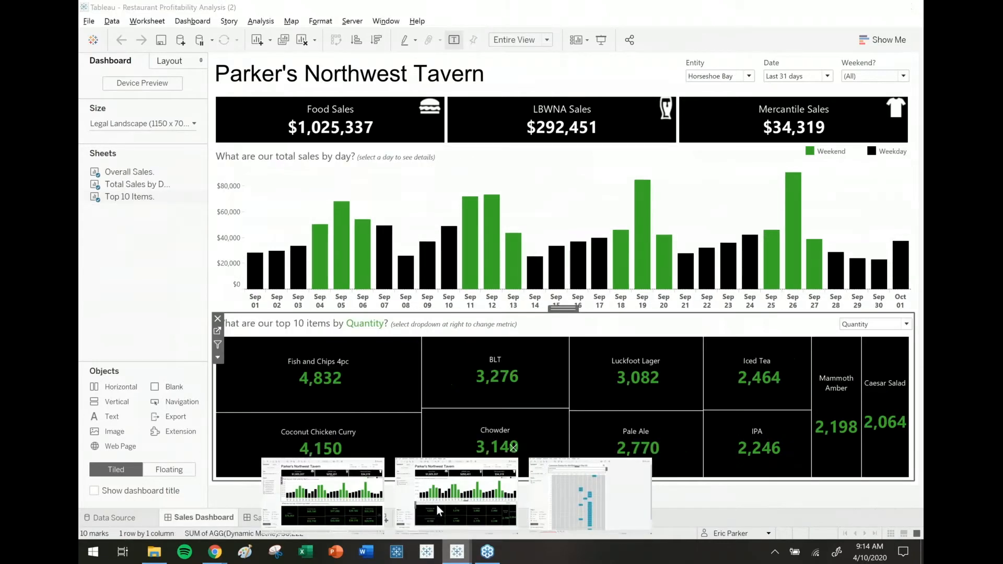
{"action": "left_click", "coordinate": [439, 512]}
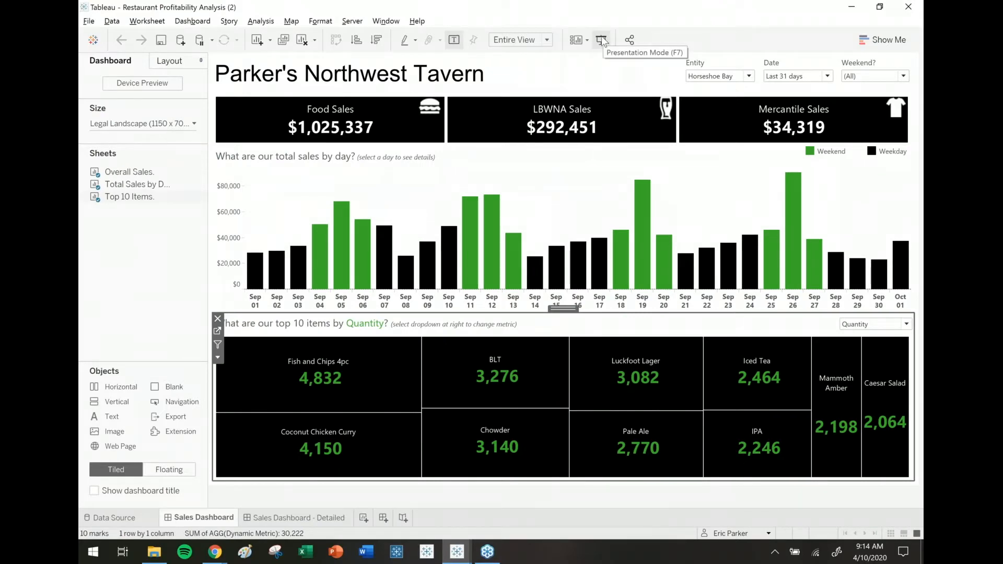
{"action": "left_click", "coordinate": [602, 40]}
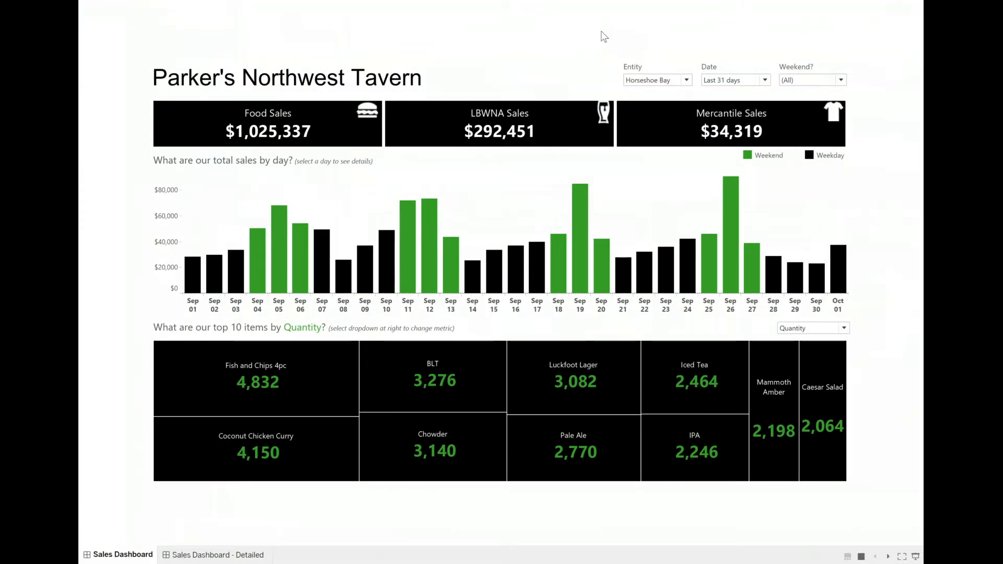
Filter the dashboard by Food Sales and by LBWNA Sales, and clear the selection
{"action": "left_click", "coordinate": [680, 80]}
{"action": "left_click", "coordinate": [295, 128]}
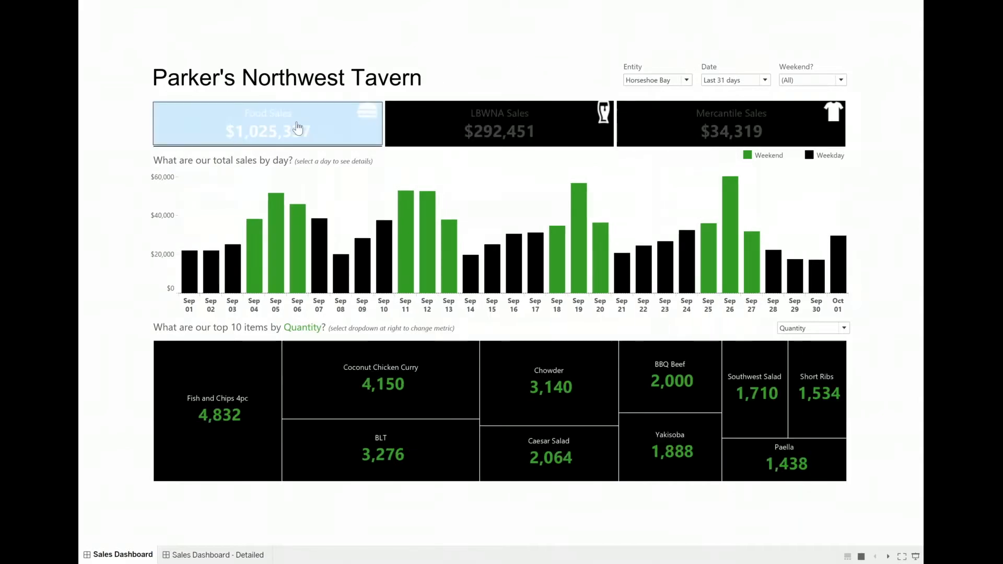
{"action": "left_click", "coordinate": [473, 139]}
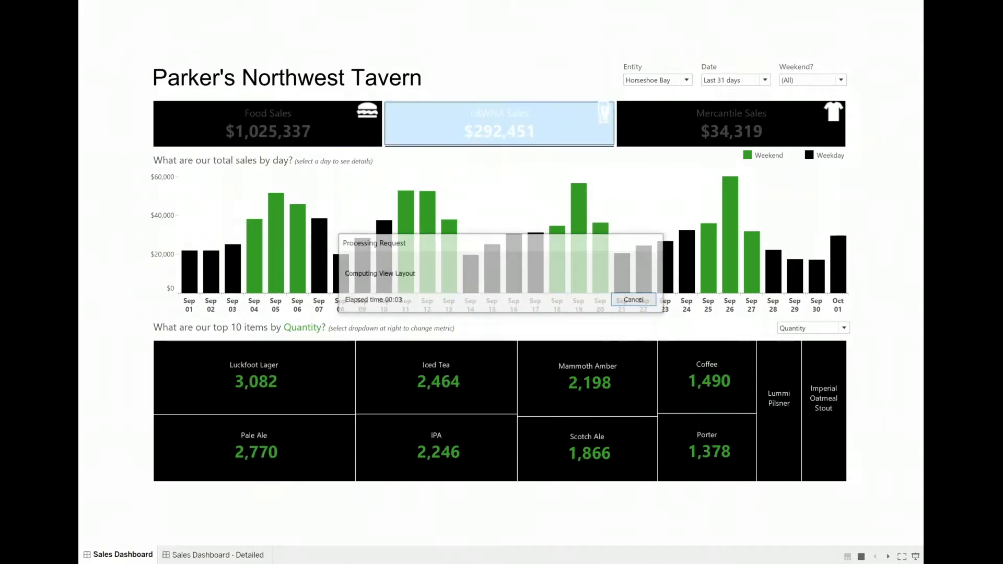
{"action": "left_click", "coordinate": [462, 141]}
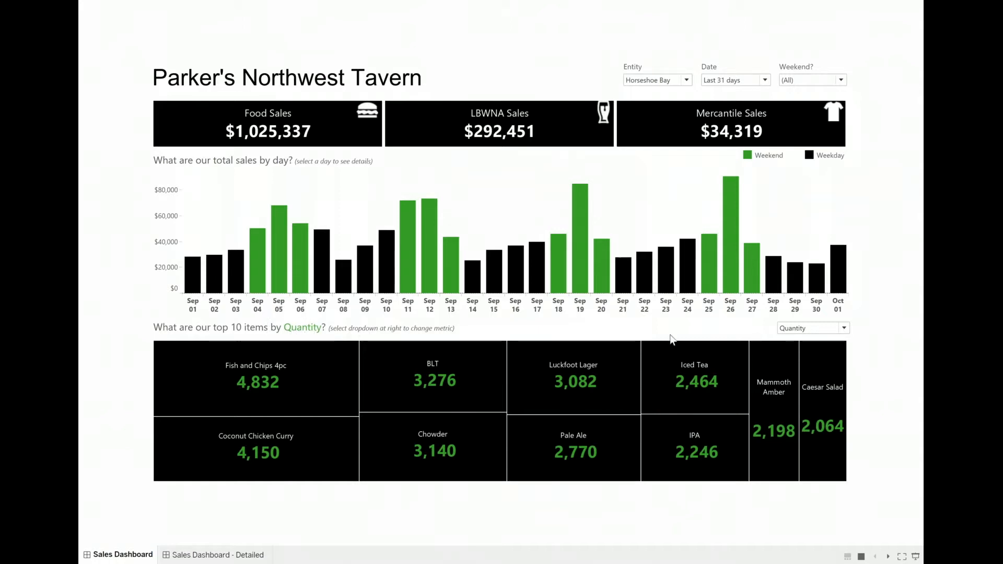
Switch the metric of the top 10 items view to Sales and after that to Profit
{"action": "left_click", "coordinate": [823, 331]}
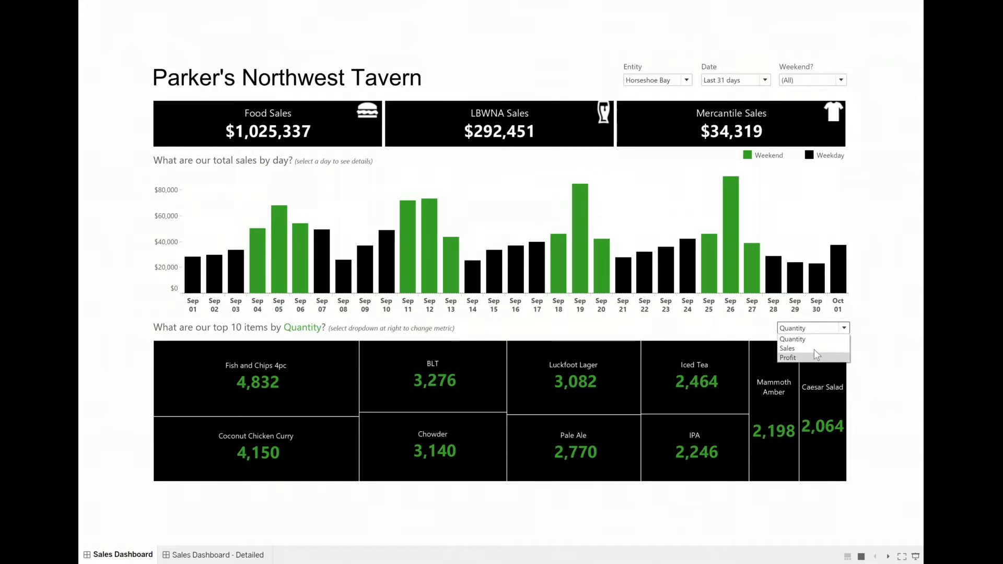
{"action": "left_click", "coordinate": [923, 448]}
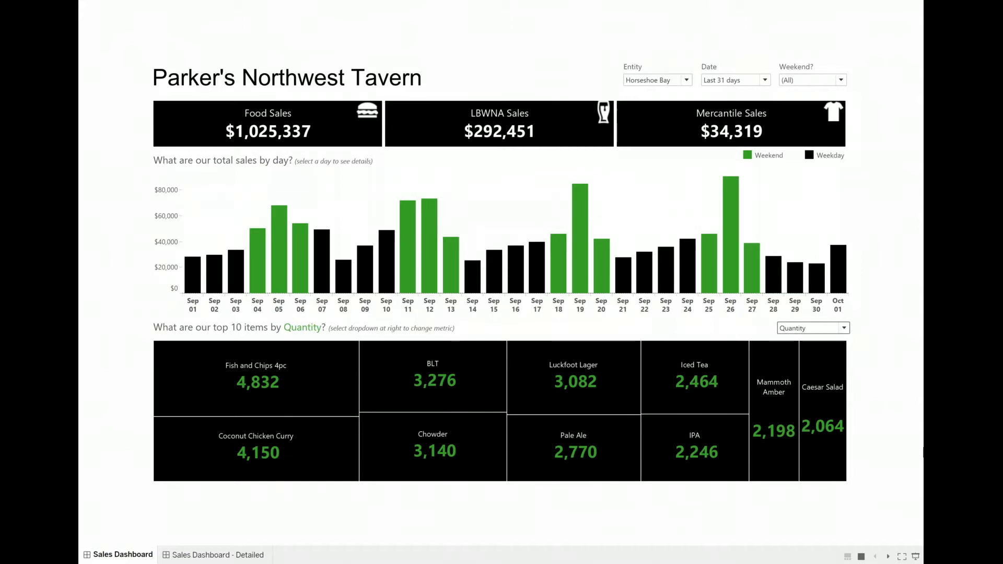
{"action": "left_click", "coordinate": [842, 329]}
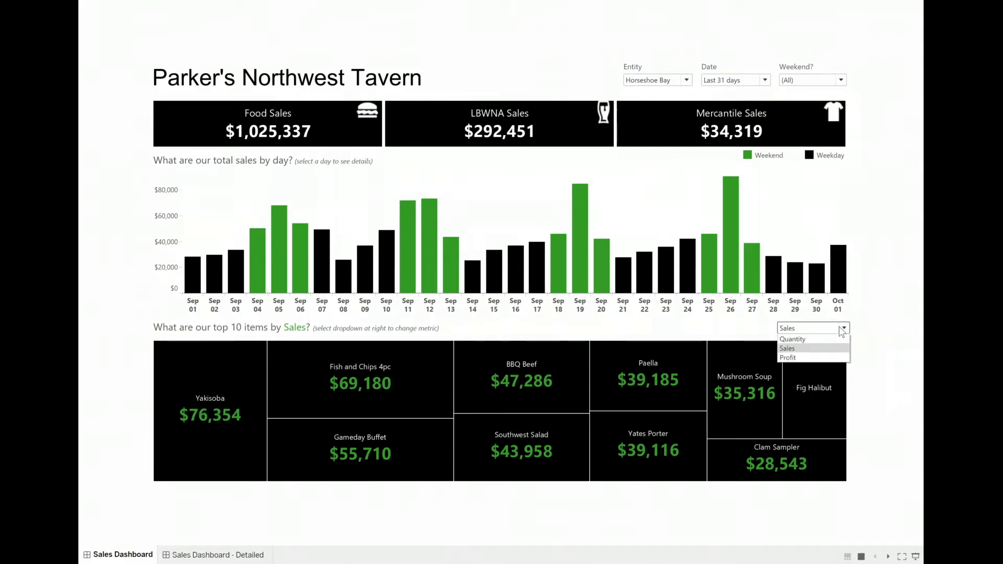
{"action": "left_click", "coordinate": [819, 358]}
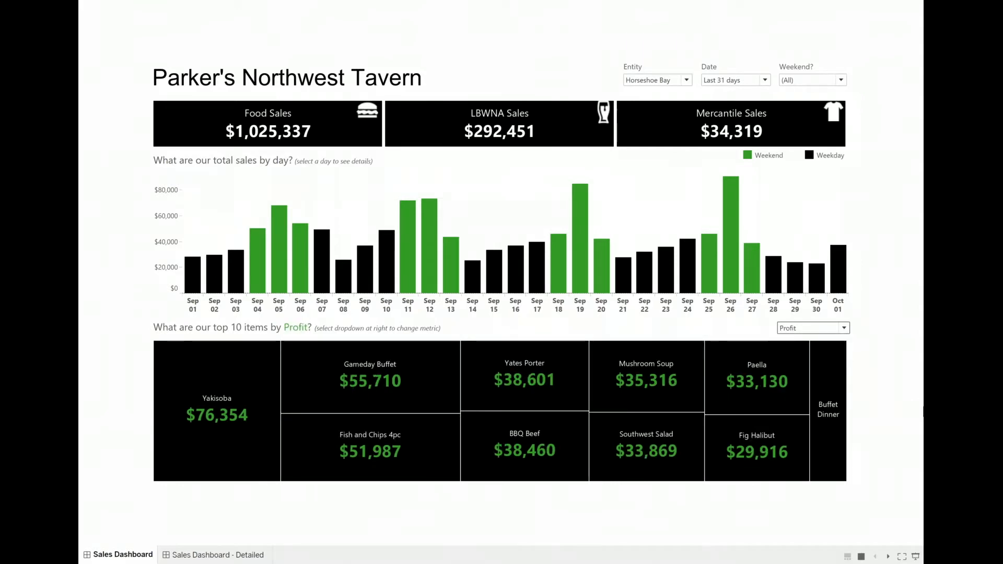
Leave presentation mode and return to the Switching a Field Worksheet in the Parameter Webinar Workbook
{"action": "key", "text": "Escape"}
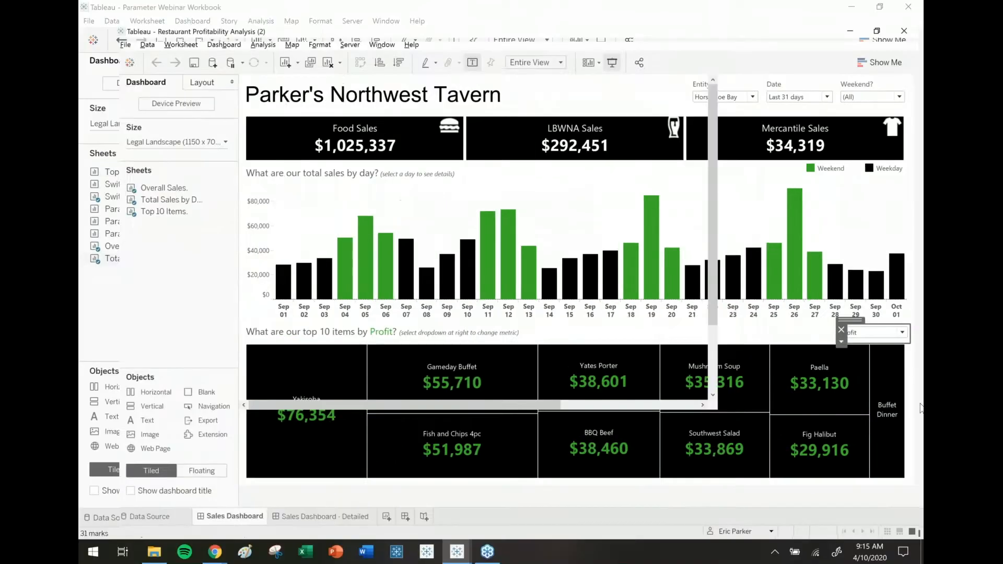
{"action": "key", "text": "alt+Tab"}
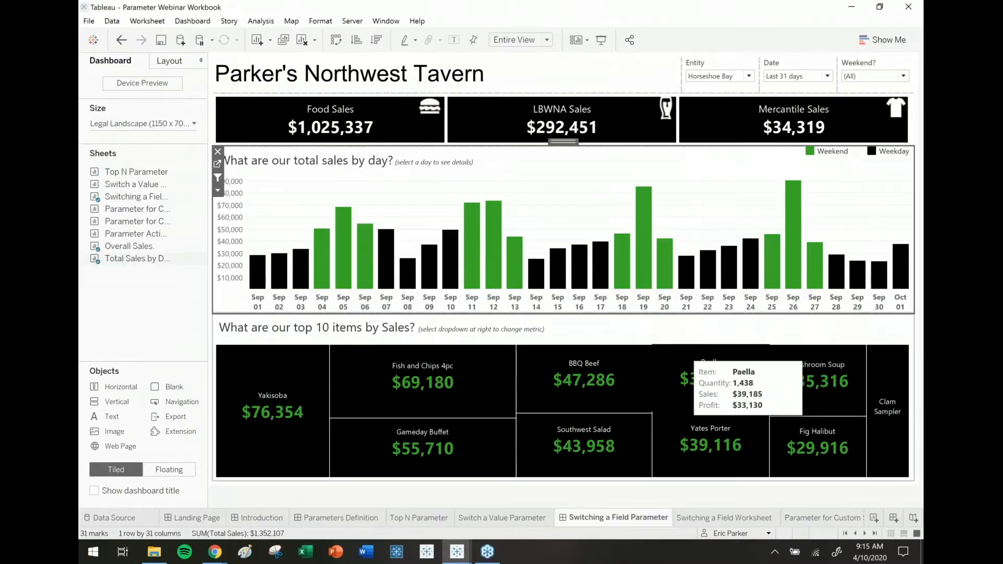
{"action": "left_click", "coordinate": [711, 520]}
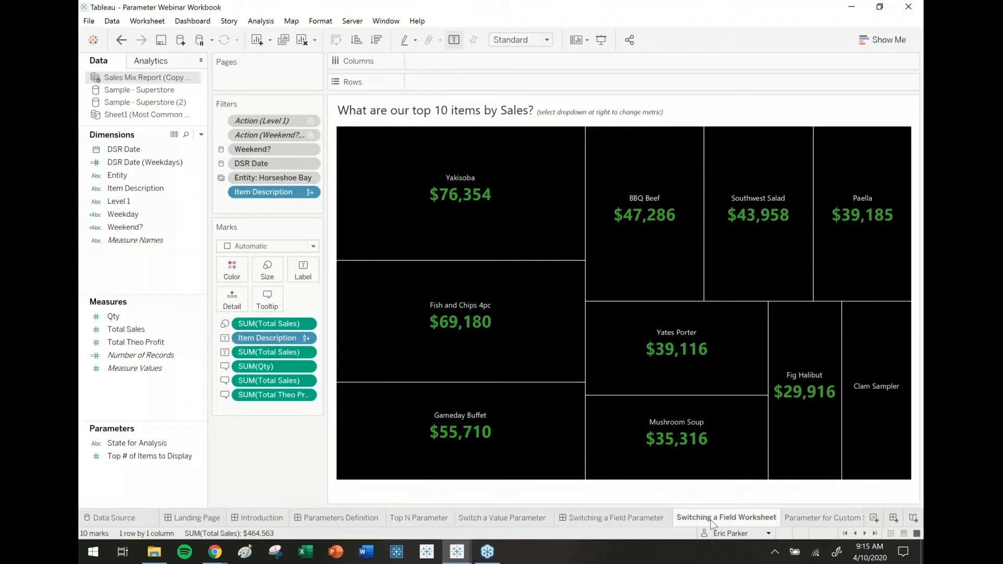
Examine the Top condition of the Item Description filter and close it without changes
{"action": "right_click", "coordinate": [313, 192]}
{"action": "left_click", "coordinate": [307, 207]}
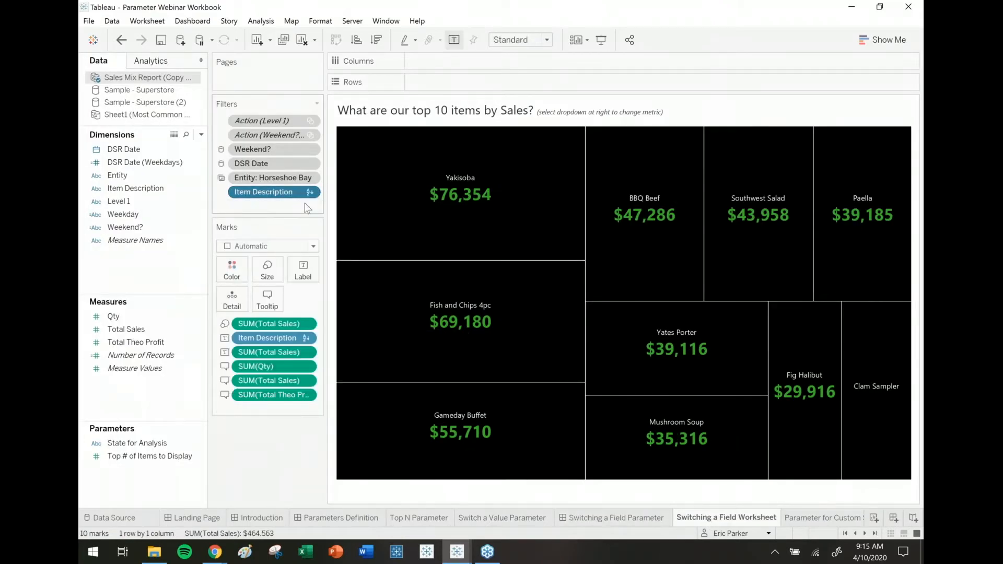
{"action": "left_click", "coordinate": [503, 127]}
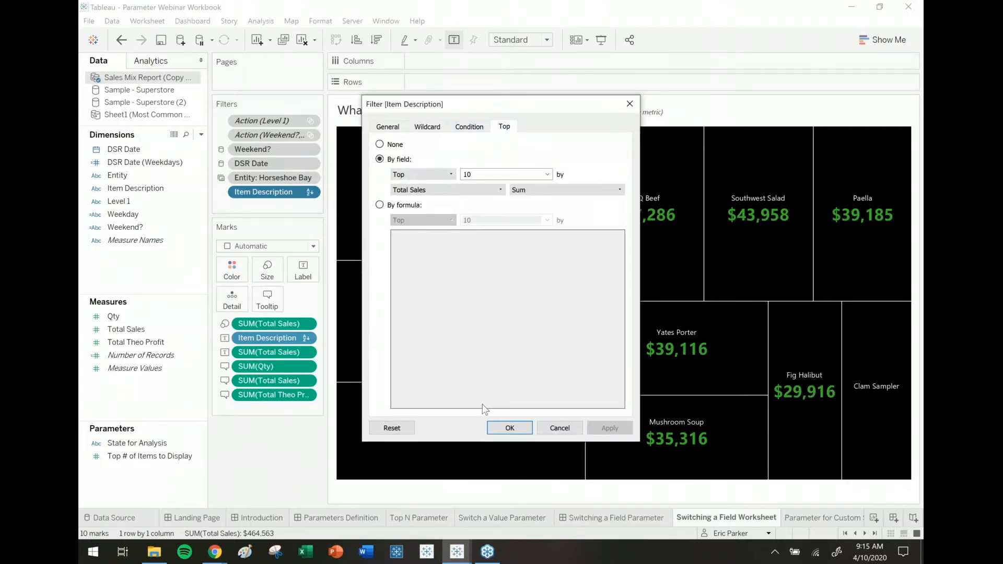
{"action": "left_click", "coordinate": [509, 429]}
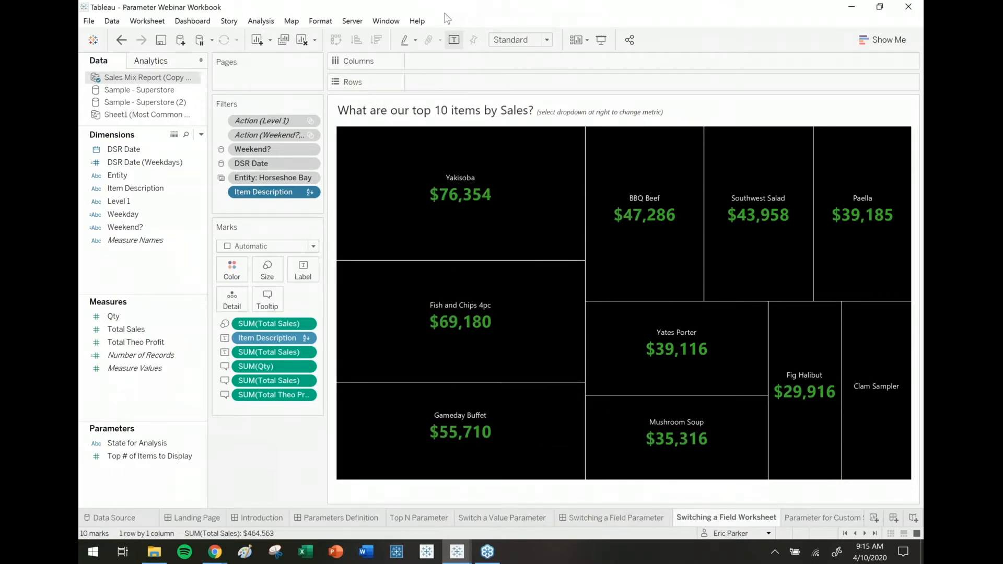
Start a new parameter named "Display Top 10 Items By..." with data type String and a list of allowable values
{"action": "left_click", "coordinate": [201, 135]}
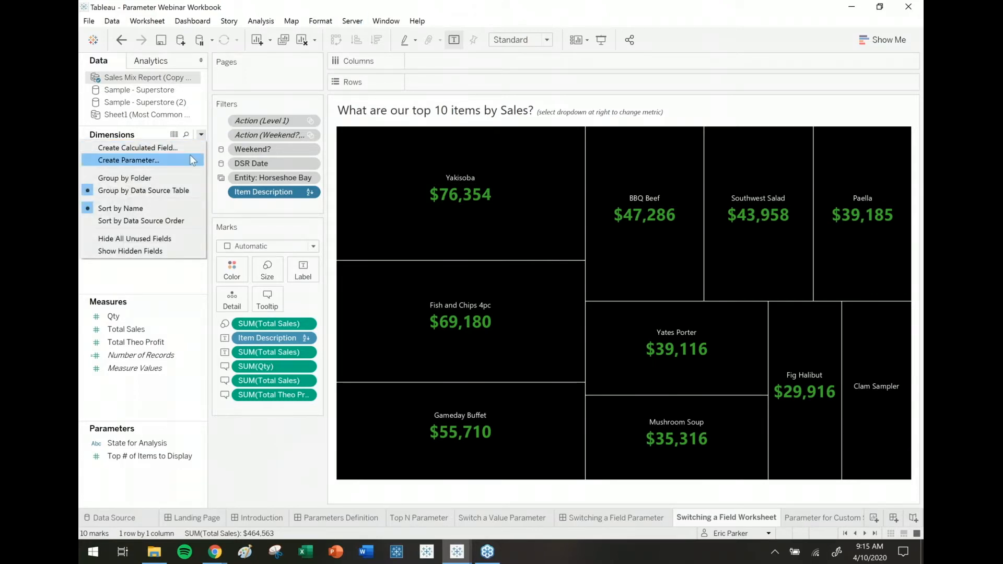
{"action": "left_click", "coordinate": [191, 160]}
{"action": "type", "text": "Display Top 10 Items By..."}
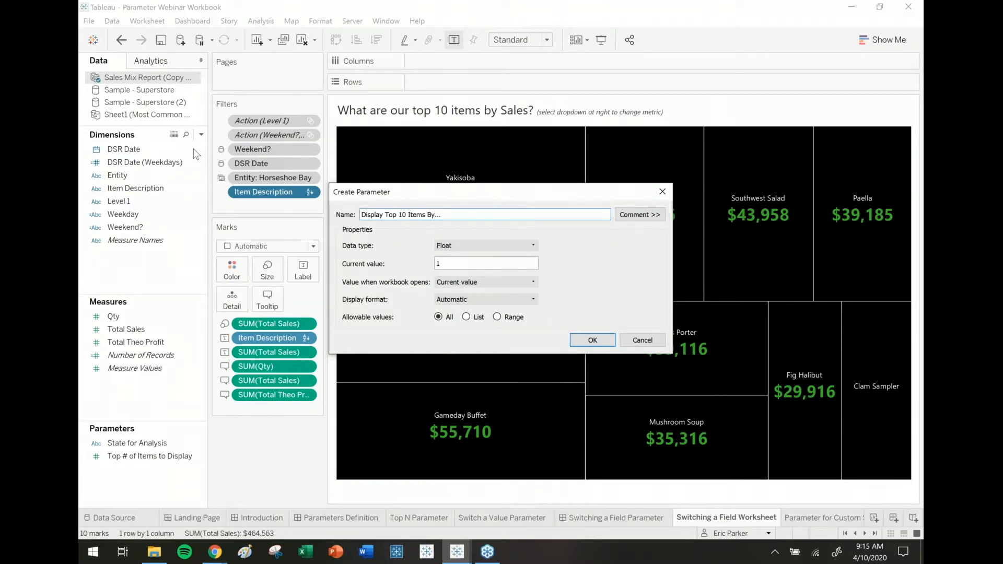
{"action": "left_click", "coordinate": [484, 250]}
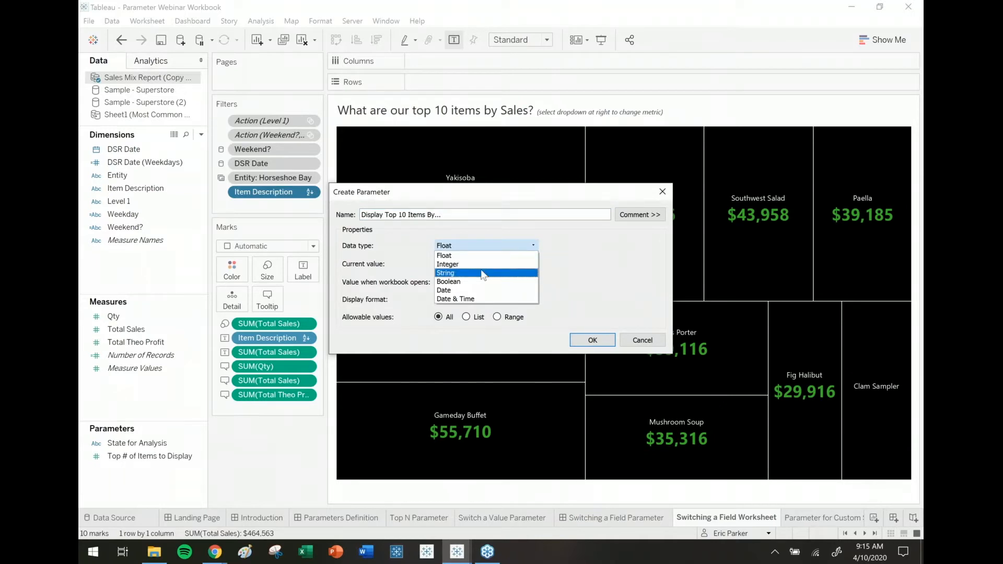
{"action": "left_click", "coordinate": [481, 271]}
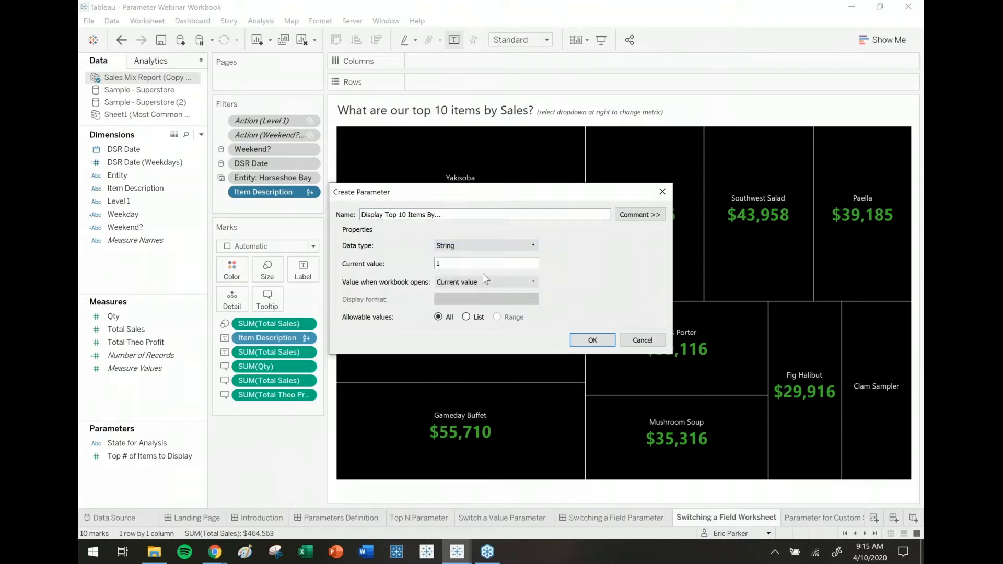
{"action": "left_click", "coordinate": [466, 318]}
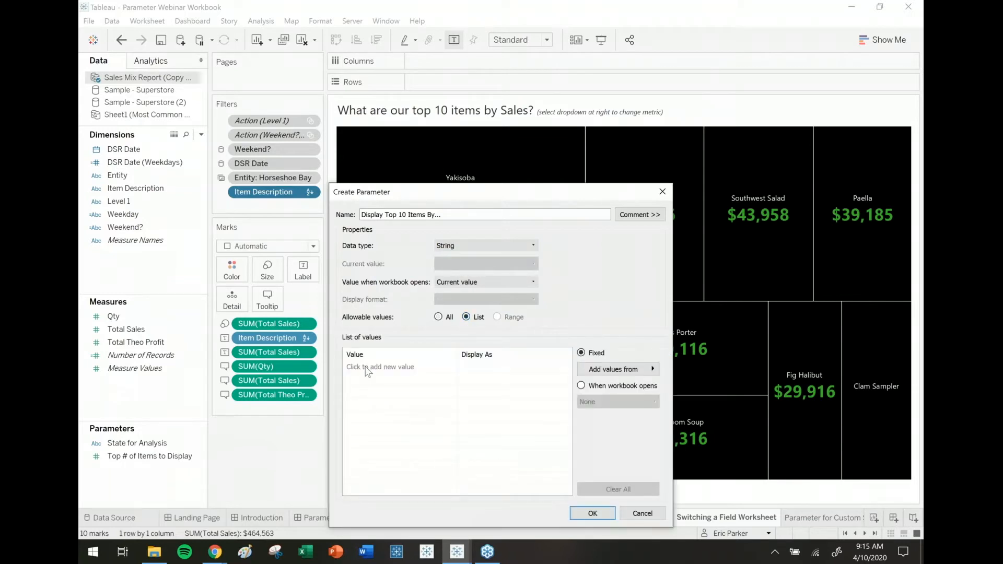
Add Sales and Profit to the parameter's list of values and create the parameter
{"action": "type", "text": "Sales"}
{"action": "key", "text": "Return"}
{"action": "type", "text": "Profit"}
{"action": "key", "text": "Return"}
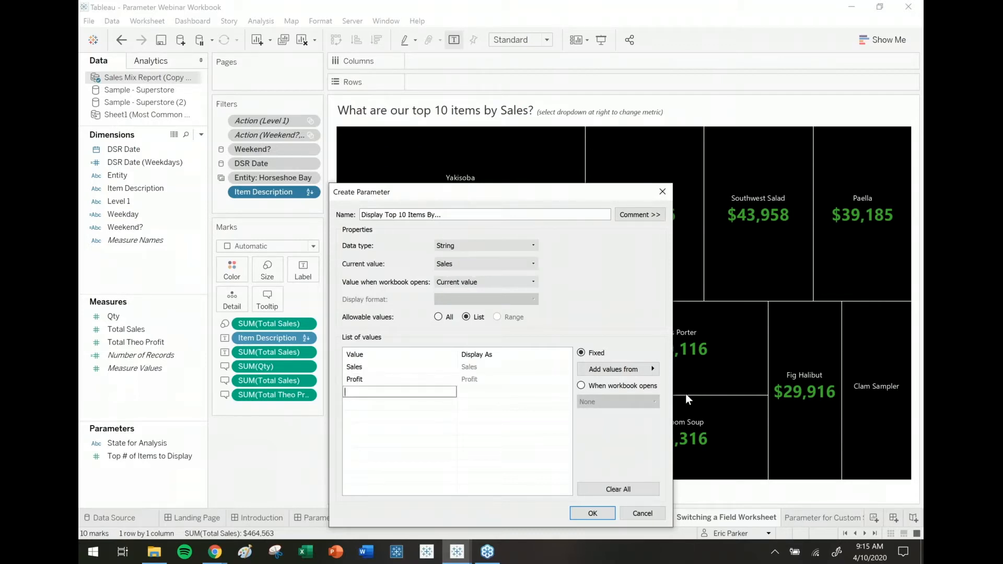
{"action": "left_click", "coordinate": [592, 514]}
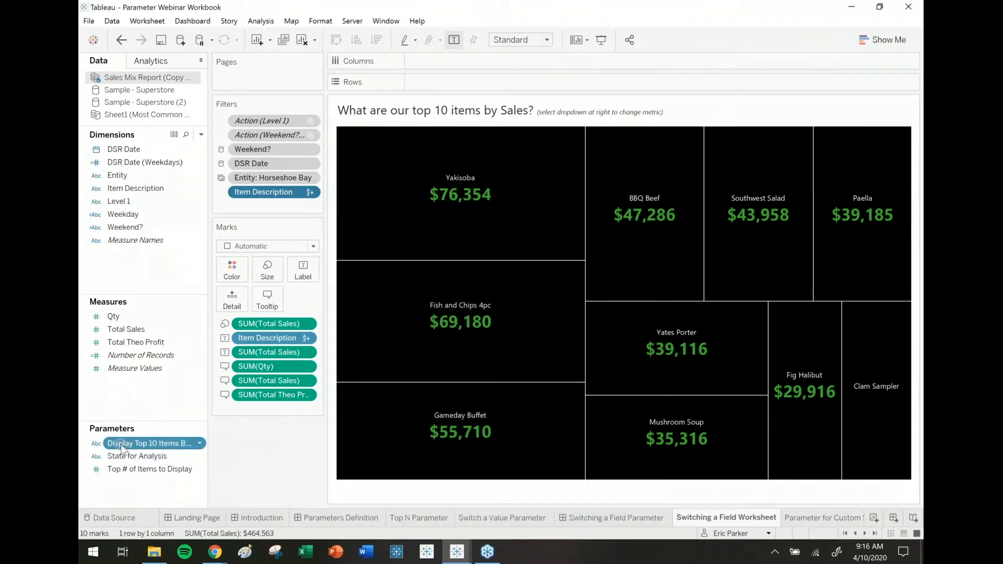
Show the parameter control for Display Top 10 Items By... and try switching it to Profit and back to Sales
{"action": "left_click", "coordinate": [202, 443]}
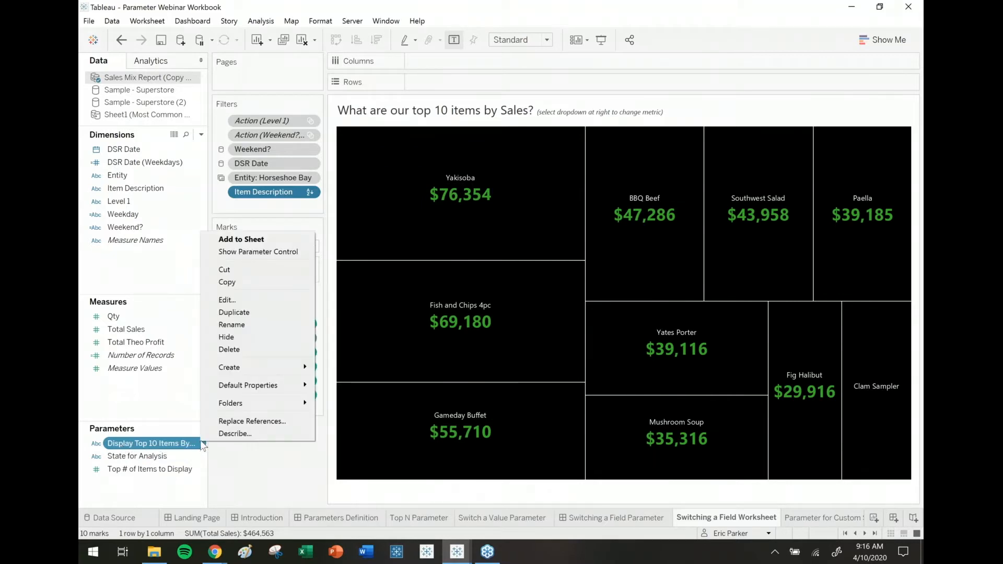
{"action": "left_click", "coordinate": [266, 253]}
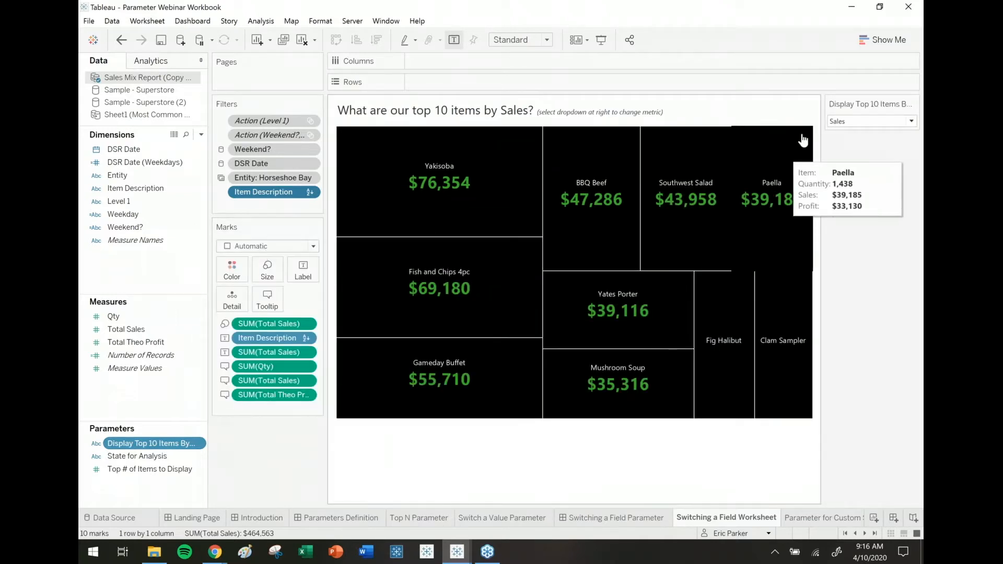
{"action": "left_click", "coordinate": [843, 122]}
{"action": "left_click", "coordinate": [841, 143]}
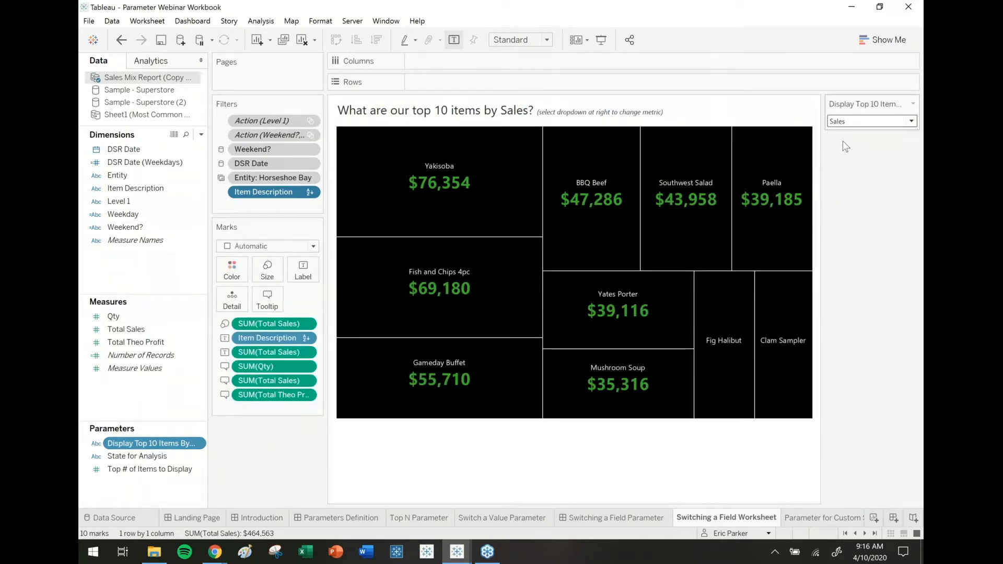
{"action": "left_click", "coordinate": [852, 122]}
{"action": "left_click", "coordinate": [849, 134]}
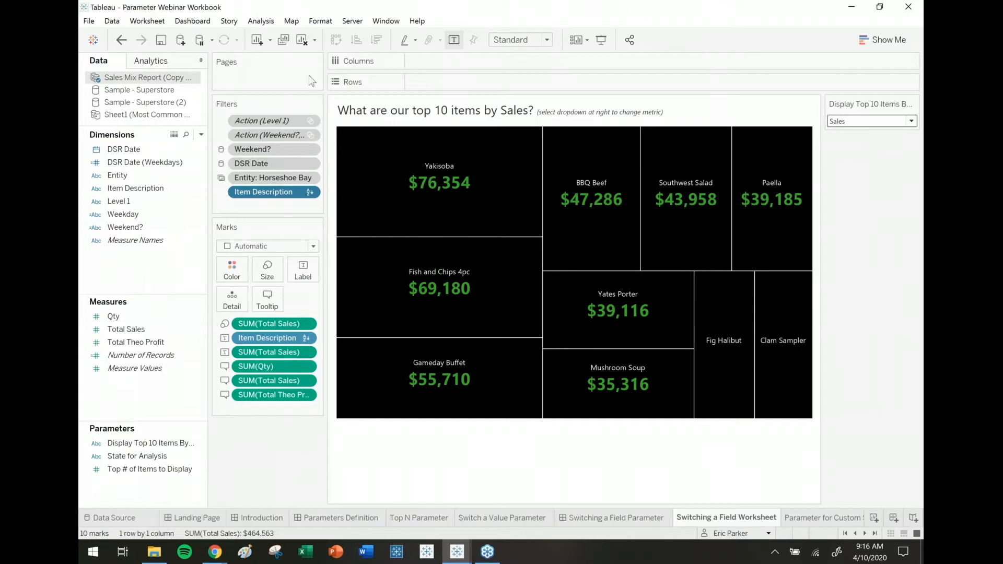
Start a new calculated field named "Measure" in the Sales Mix Report data source
{"action": "left_click", "coordinate": [202, 135]}
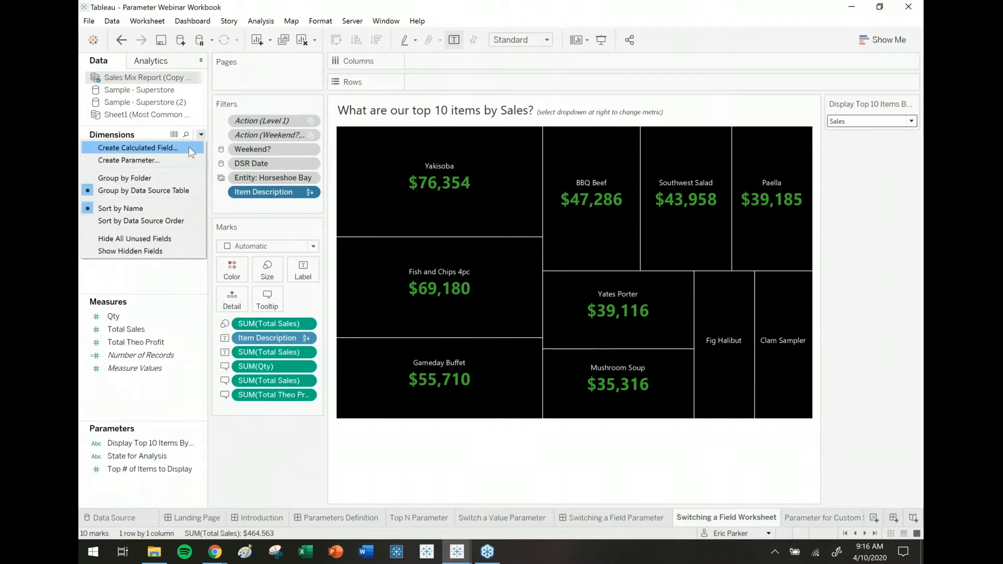
{"action": "left_click", "coordinate": [189, 148]}
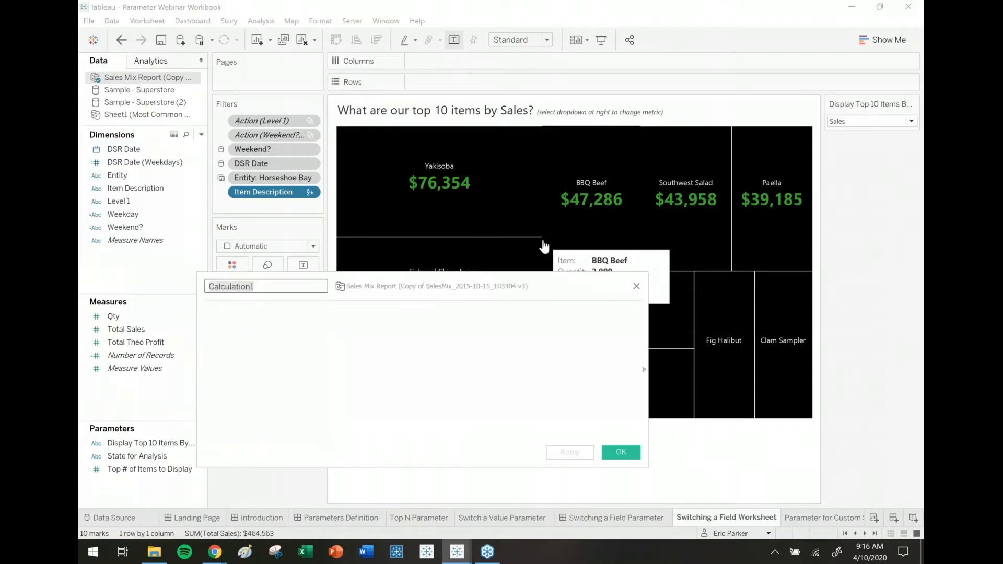
{"action": "key", "text": "ctrl+a"}
{"action": "key", "text": "BackSpace"}
{"action": "type", "text": "Measure"}
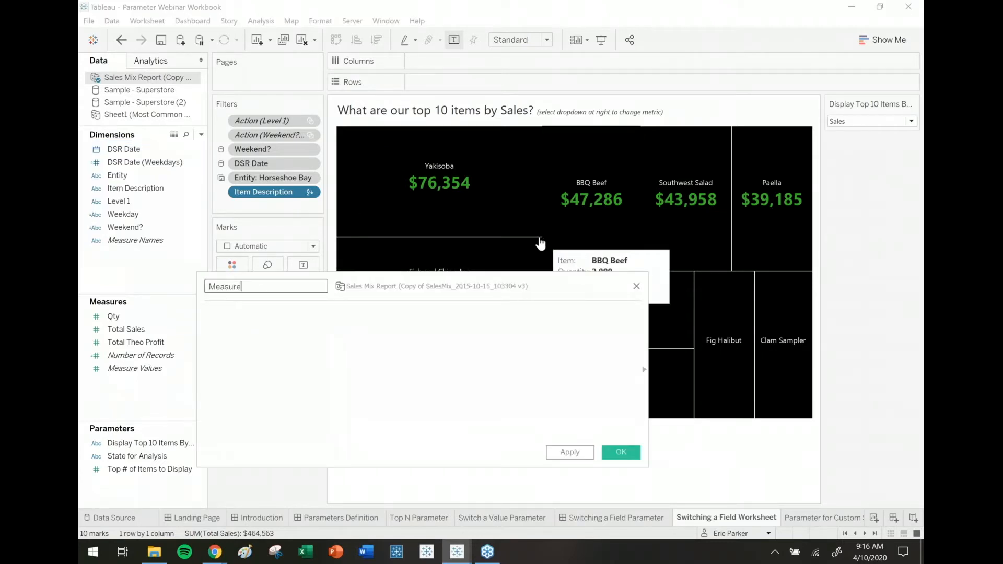
{"action": "left_click", "coordinate": [479, 343]}
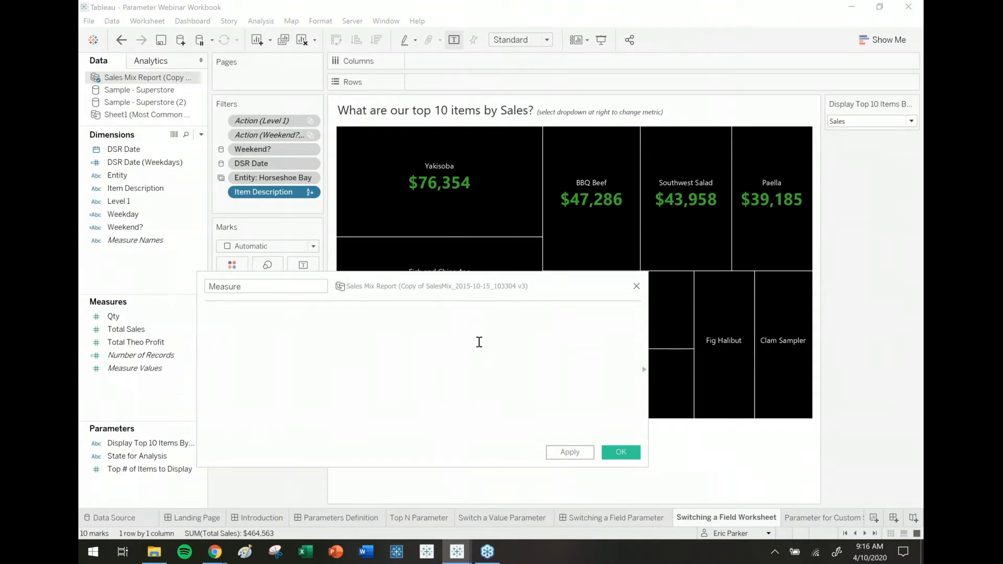
Begin the formula with CASE [Display Top 10 Items By...] and the line WHEN "Sales" THEN [Total Sales]
{"action": "type", "text": "CASE"}
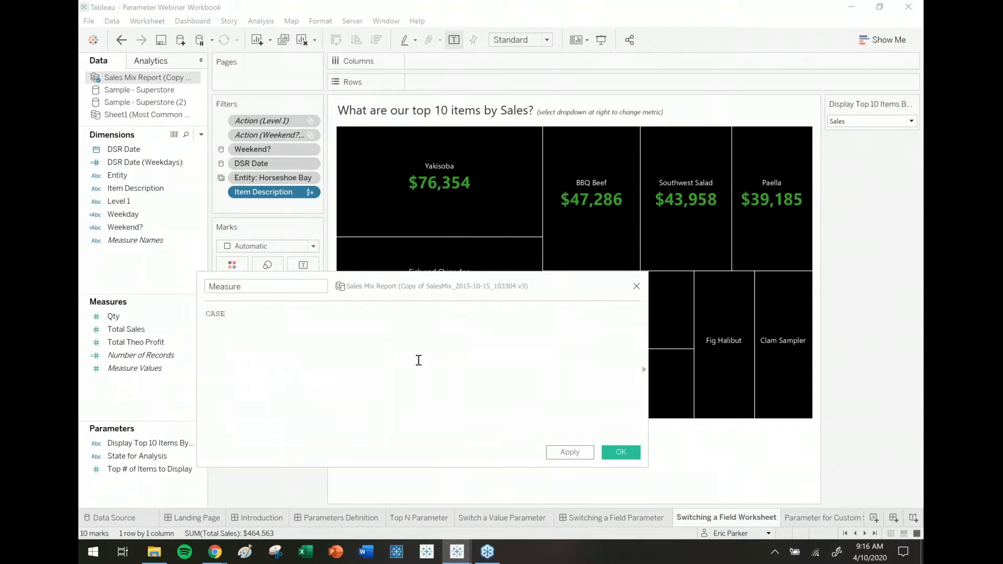
{"action": "left_click", "coordinate": [139, 469]}
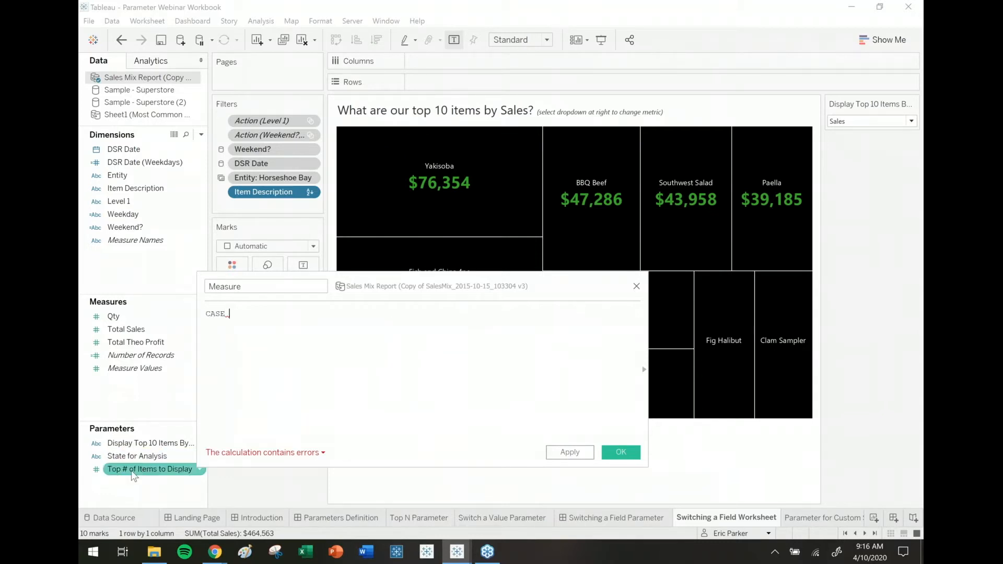
{"action": "left_click_drag", "start_coordinate": [140, 444], "coordinate": [421, 369]}
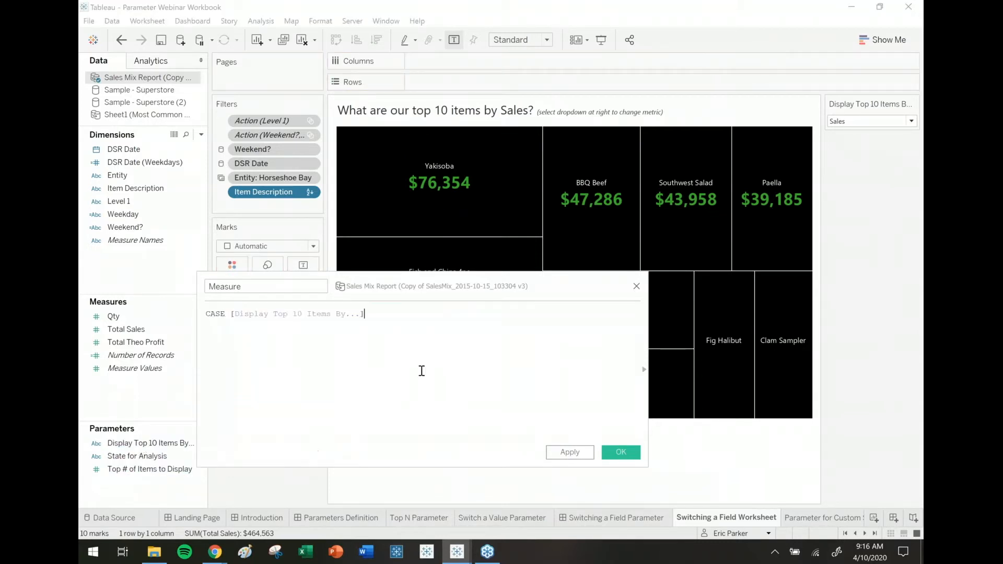
{"action": "key", "text": "Return"}
{"action": "type", "text": "WHEN "}
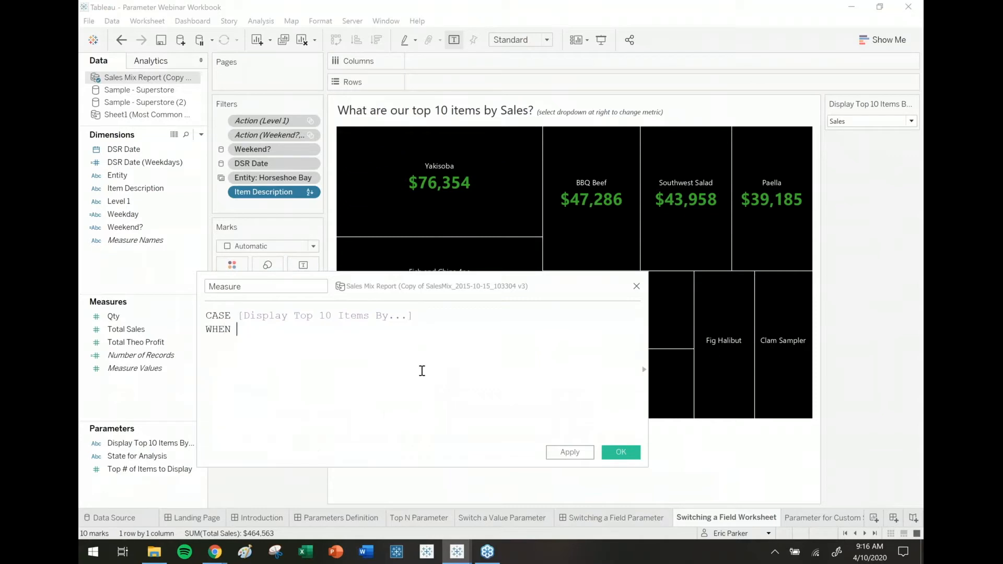
{"action": "type", "text": "\"Sales\" TH"}
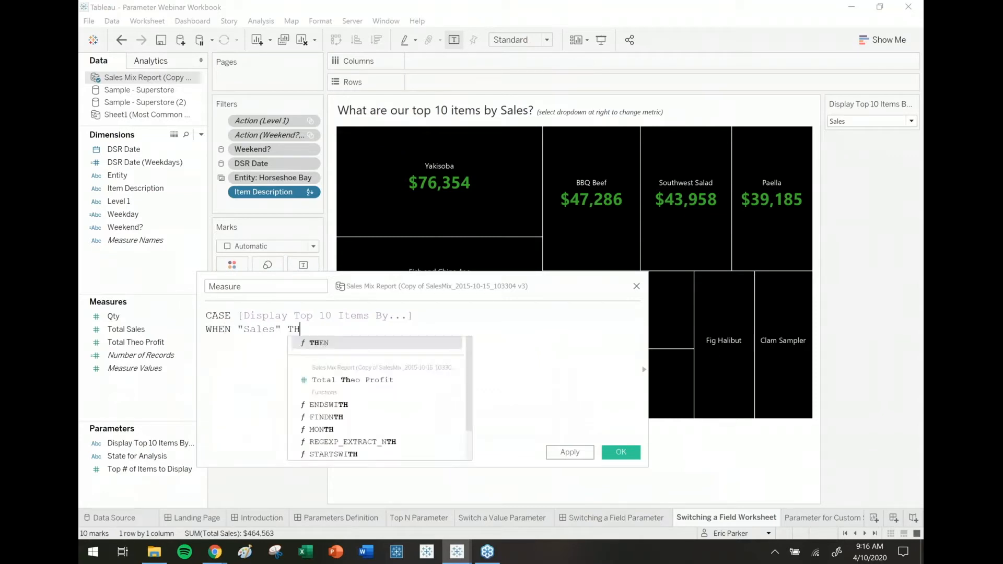
{"action": "type", "text": "EN [Total Sales"}
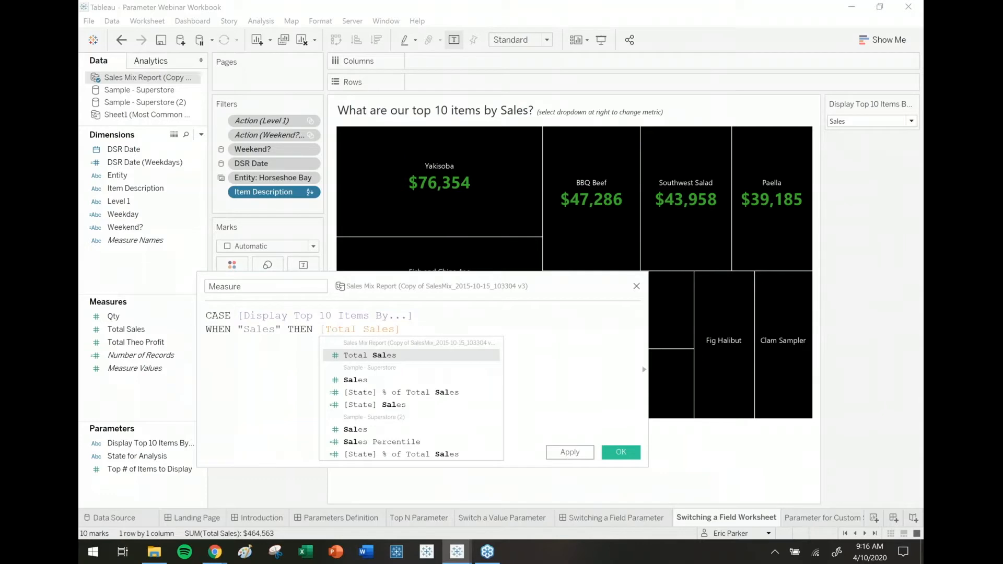
{"action": "key", "text": "Return"}
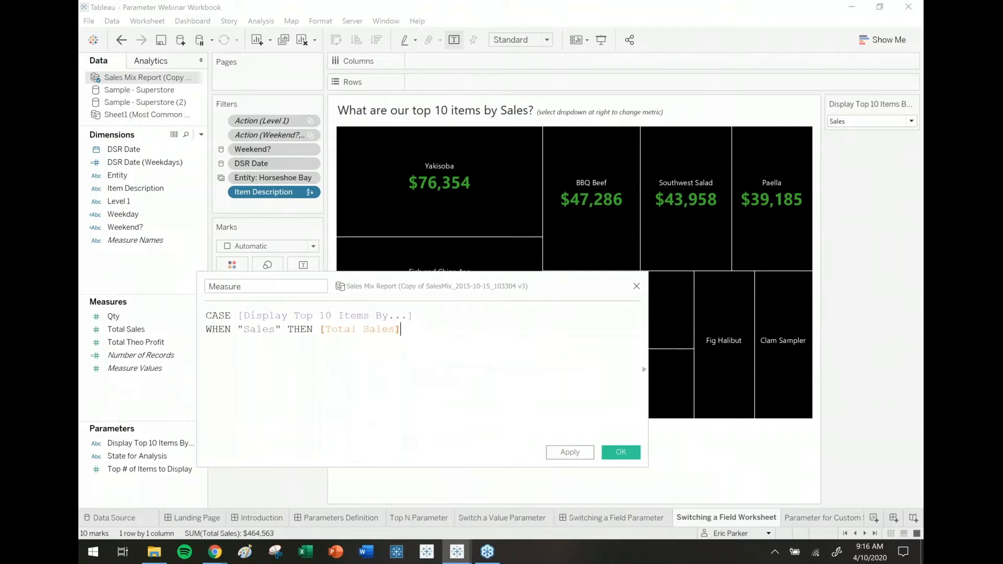
Complete the formula with WHEN "Profit" THEN [Total Theo Profit] and END, and create the calculated field
{"action": "type", "text": "WHEN \"Prof"}
{"action": "type", "text": "it\" THEN t"}
{"action": "type", "text": "otal t"}
{"action": "key", "text": "Return"}
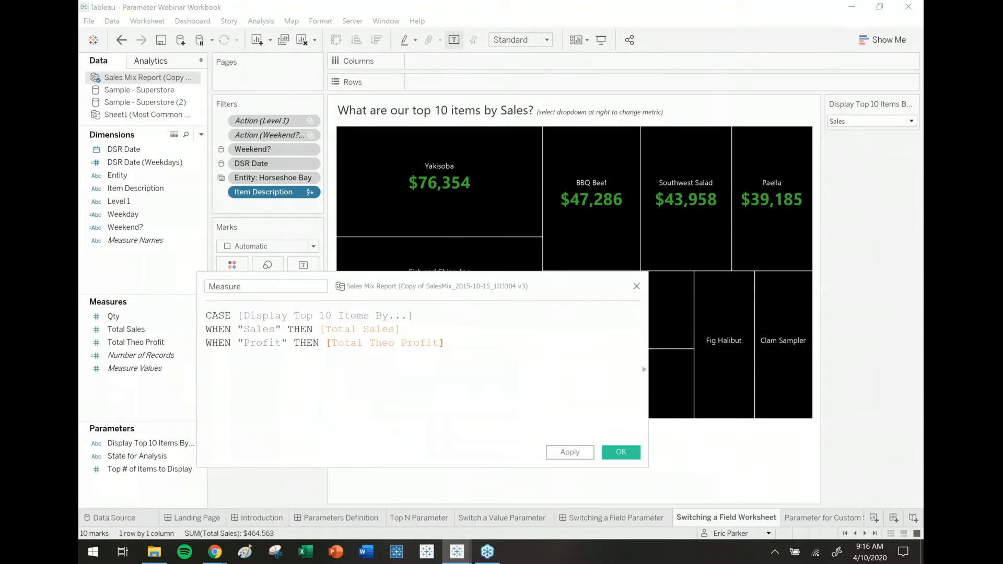
{"action": "key", "text": "Return"}
{"action": "type", "text": "END"}
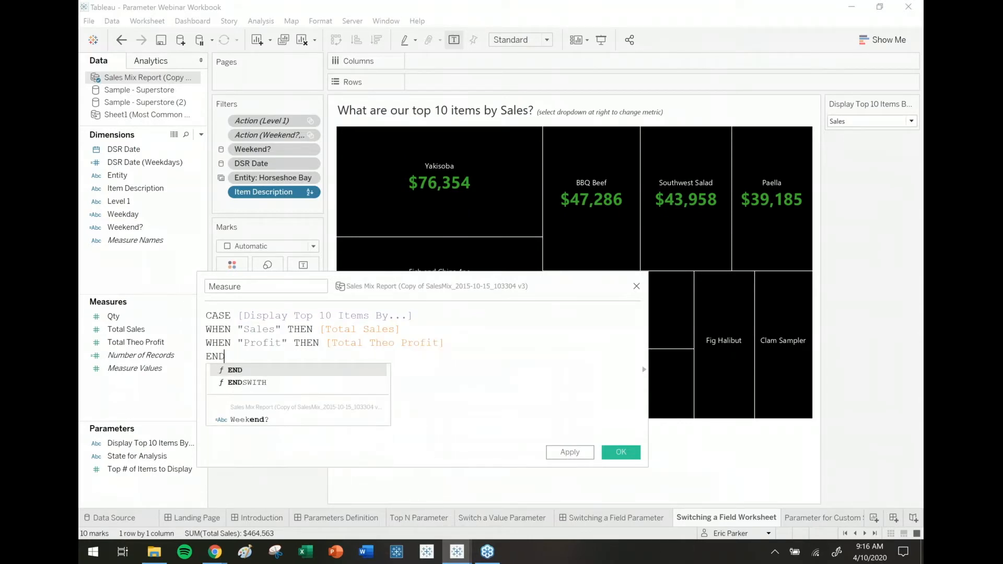
{"action": "scroll", "coordinate": [479, 386], "scroll_direction": "up", "scroll_amount": 1}
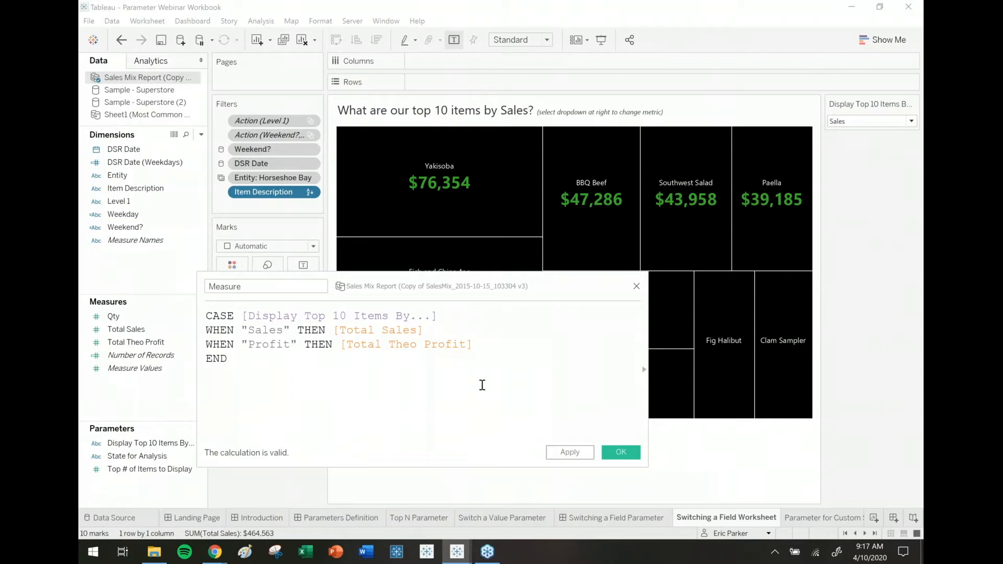
{"action": "left_click", "coordinate": [622, 453]}
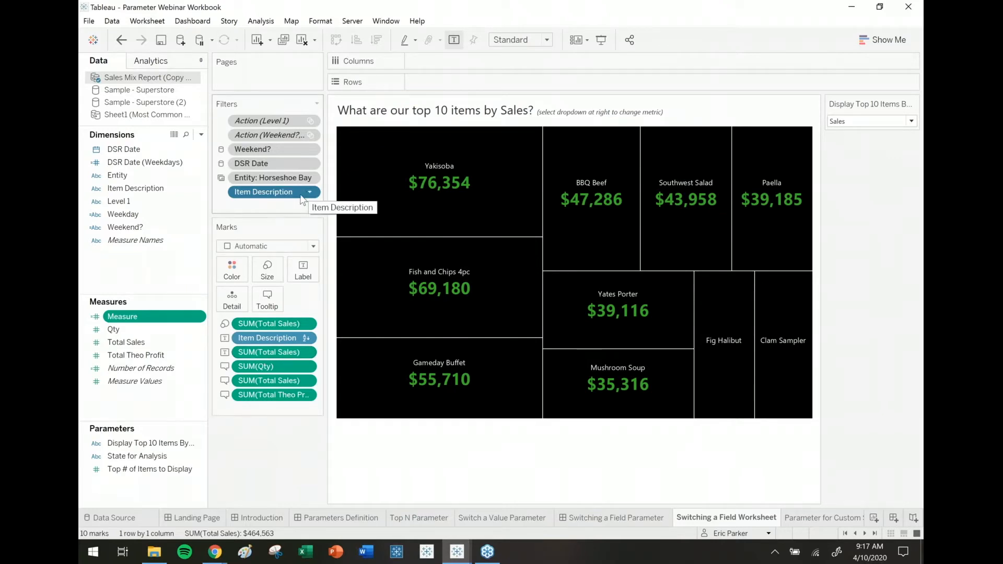
Replace Total Sales with Measure for the treemap's size and label, and base the Item Description filter's top 10 on the sum of Measure
{"action": "left_click_drag", "start_coordinate": [125, 317], "coordinate": [272, 326]}
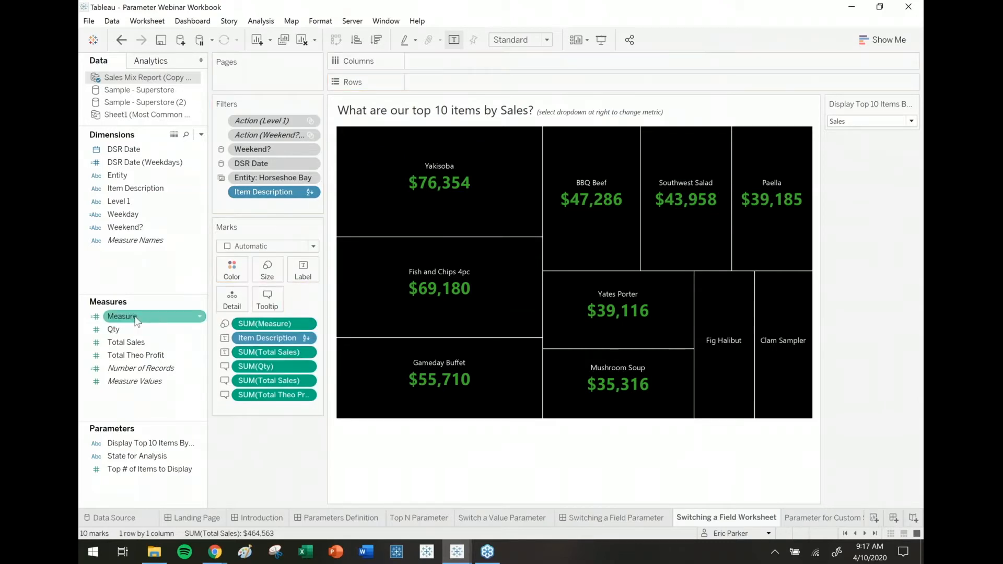
{"action": "left_click_drag", "start_coordinate": [121, 312], "coordinate": [274, 354]}
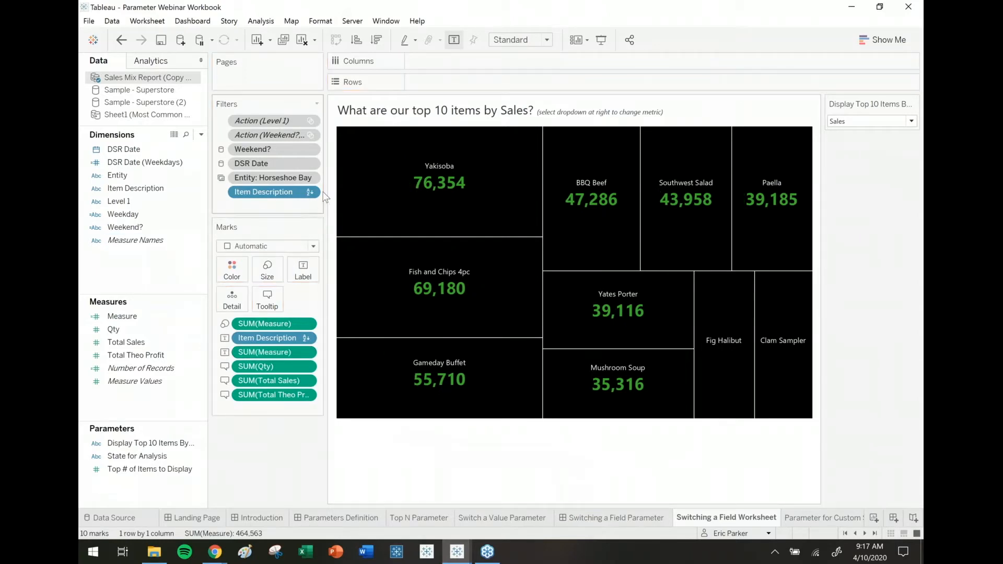
{"action": "left_click", "coordinate": [310, 192]}
{"action": "left_click", "coordinate": [265, 206]}
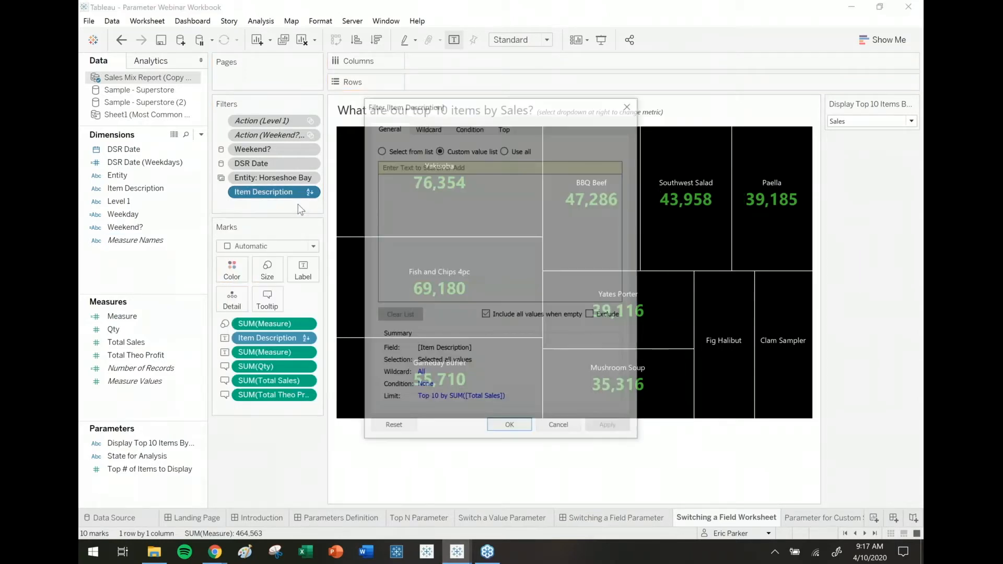
{"action": "left_click", "coordinate": [504, 128]}
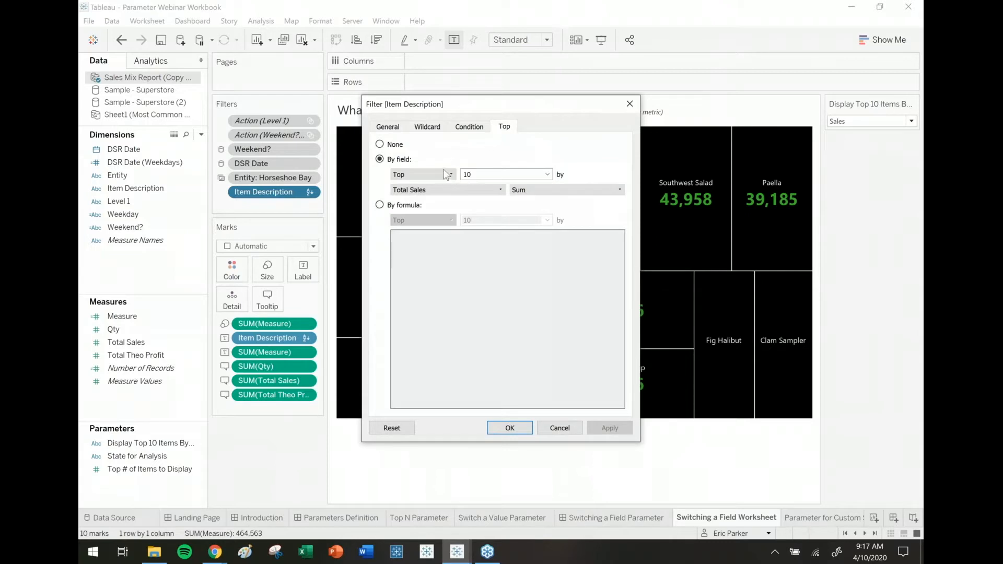
{"action": "left_click", "coordinate": [477, 192]}
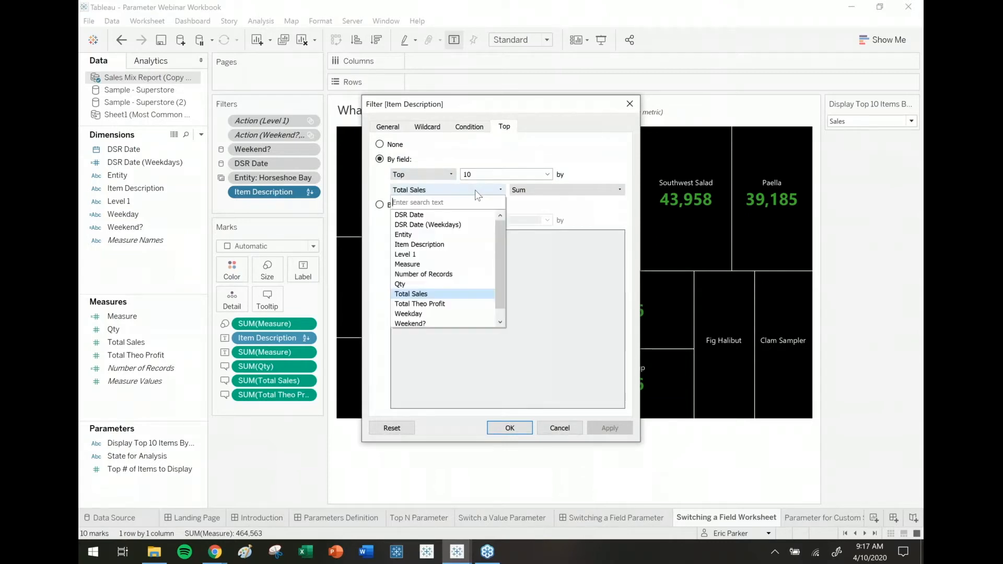
{"action": "left_click", "coordinate": [430, 265]}
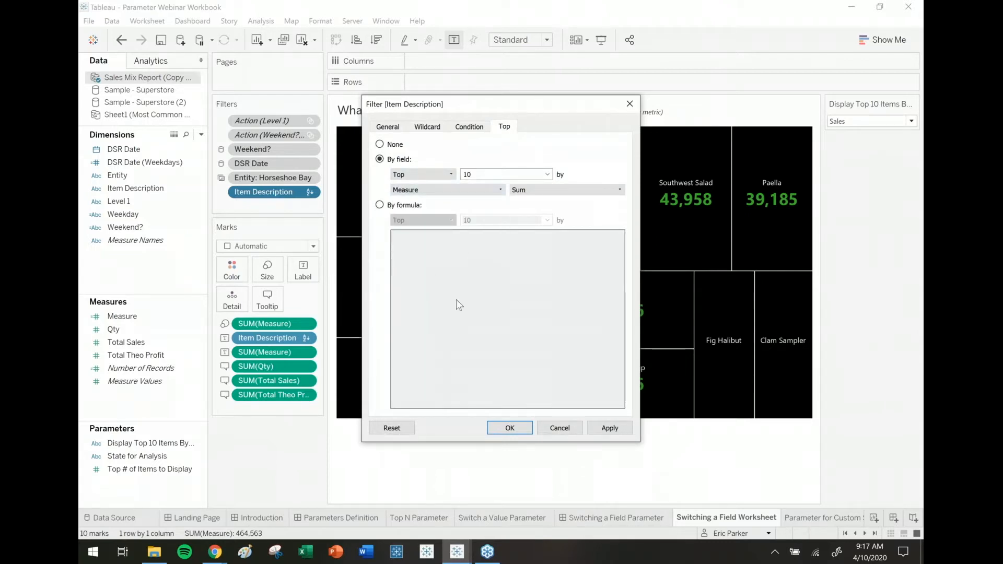
{"action": "left_click", "coordinate": [510, 428]}
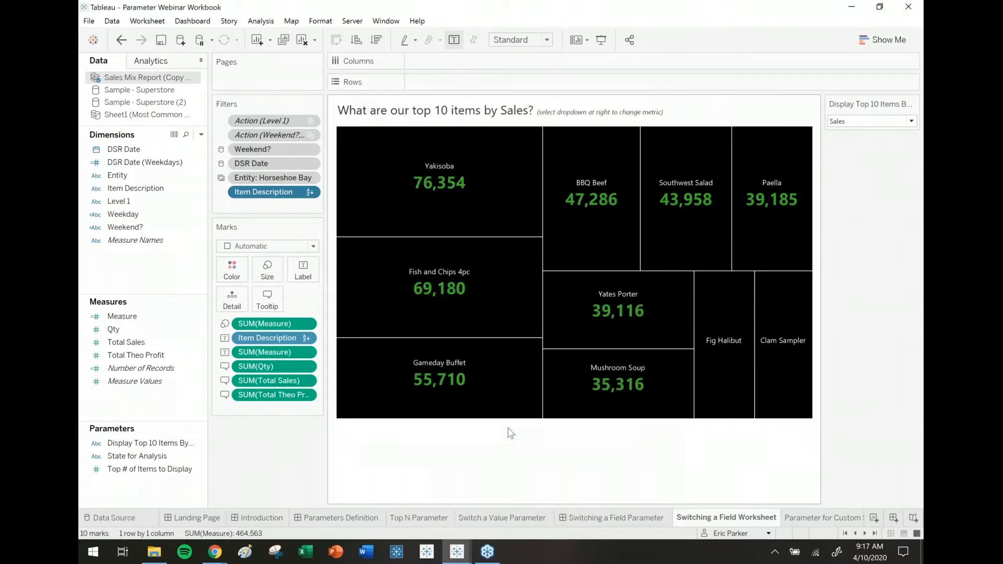
Set the default number format of the Measure field to dollar currency without decimals
{"action": "right_click", "coordinate": [149, 314]}
{"action": "mouse_move", "coordinate": [223, 246]}
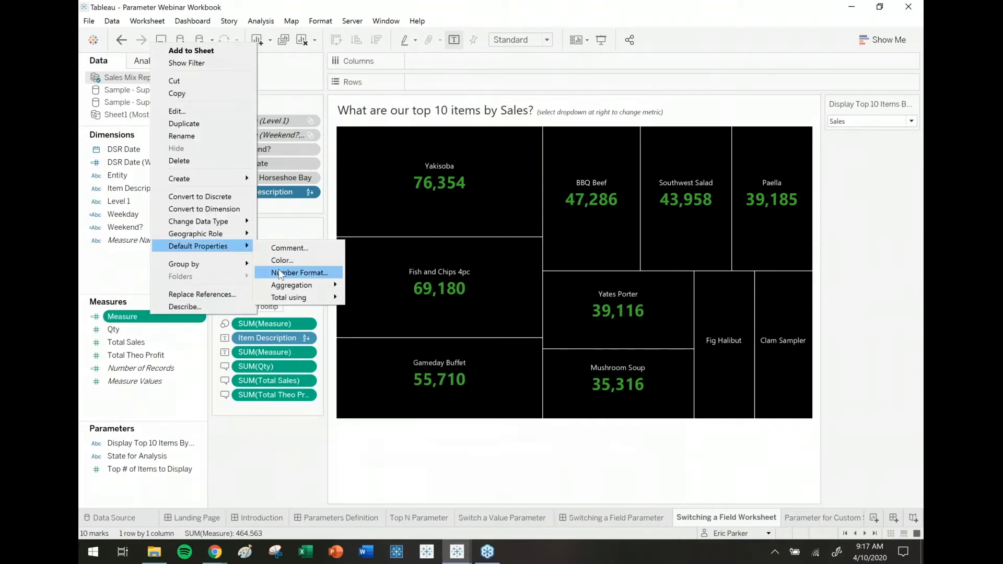
{"action": "left_click", "coordinate": [280, 271]}
{"action": "left_click", "coordinate": [428, 236]}
{"action": "left_click", "coordinate": [530, 222]}
{"action": "left_click", "coordinate": [562, 360]}
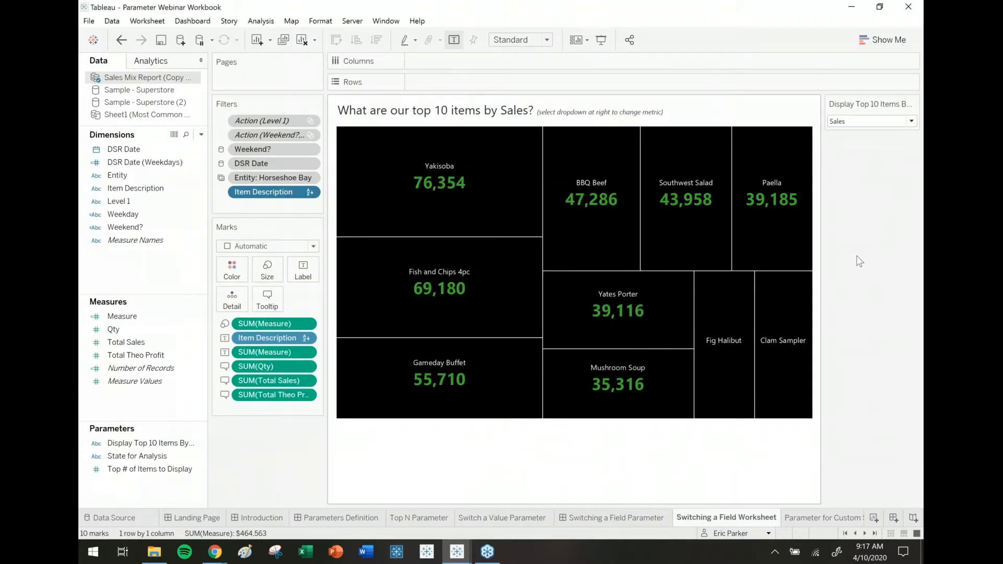
Review the Top condition of the Item Description filter and close it without changes
{"action": "left_click", "coordinate": [310, 193]}
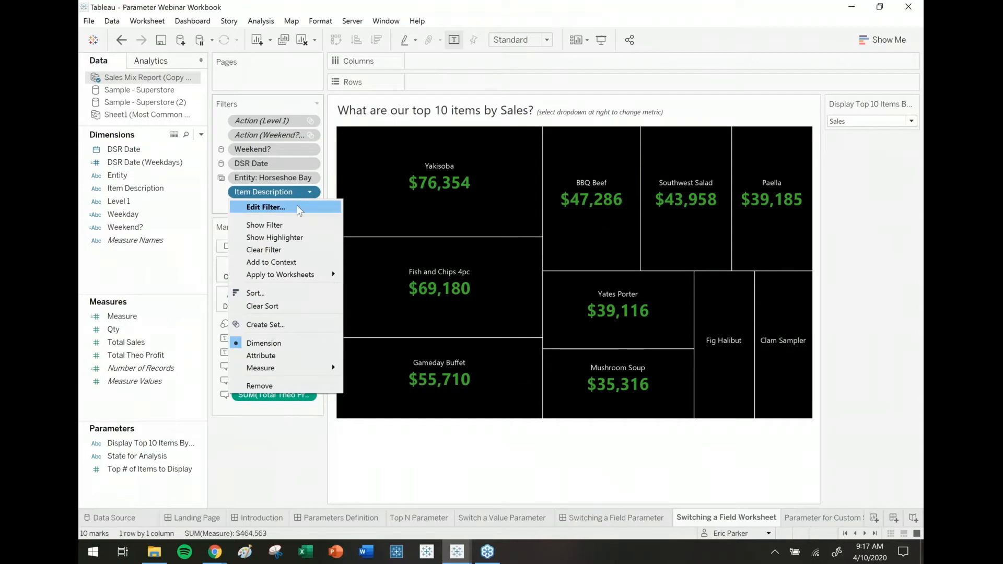
{"action": "left_click", "coordinate": [297, 205]}
{"action": "left_click", "coordinate": [504, 127]}
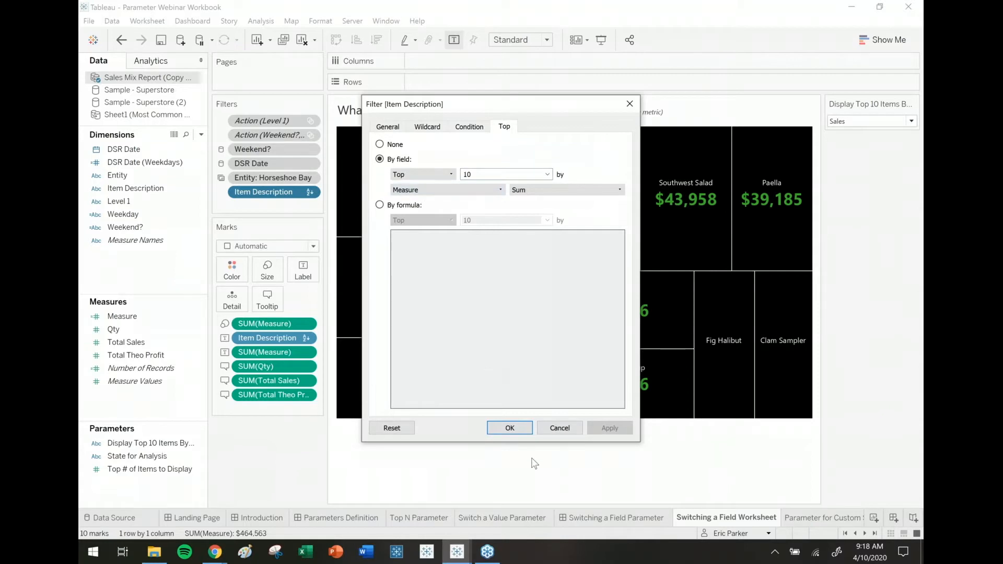
{"action": "left_click", "coordinate": [515, 432]}
Switch the Display Top 10 Items By... parameter between Profit and Sales to compare the treemap's items and values
{"action": "left_click", "coordinate": [862, 122]}
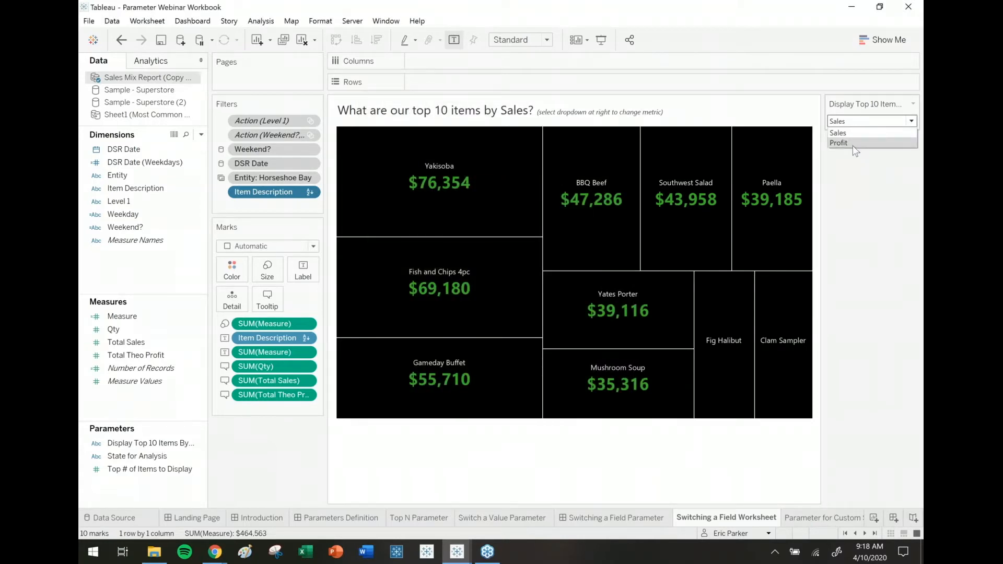
{"action": "left_click", "coordinate": [853, 144]}
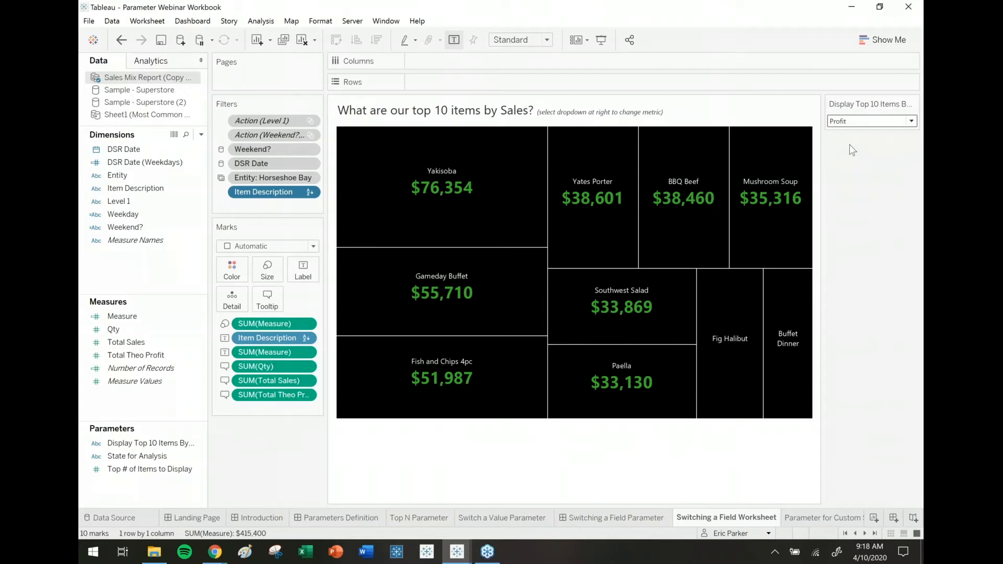
{"action": "left_click", "coordinate": [853, 122]}
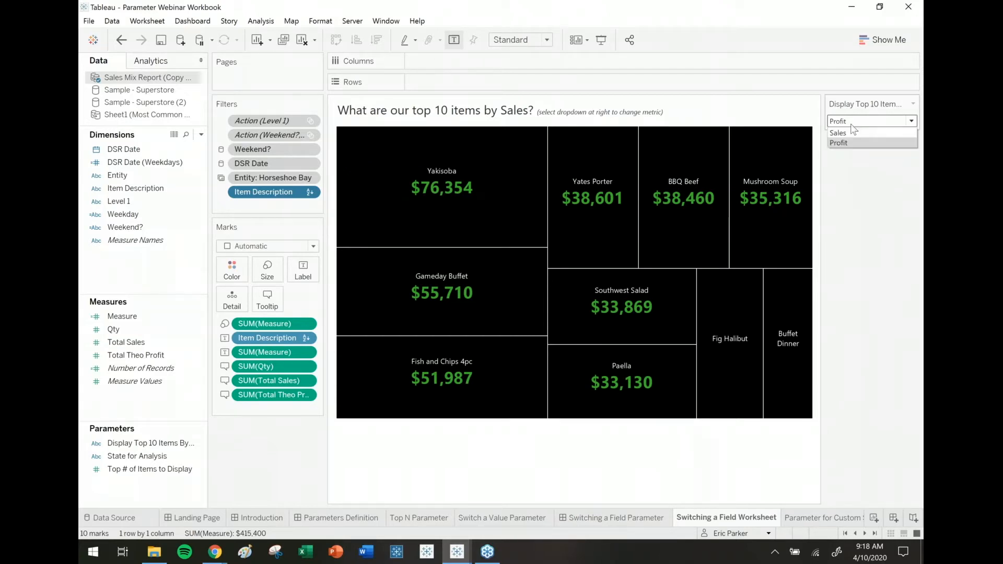
{"action": "left_click", "coordinate": [848, 128]}
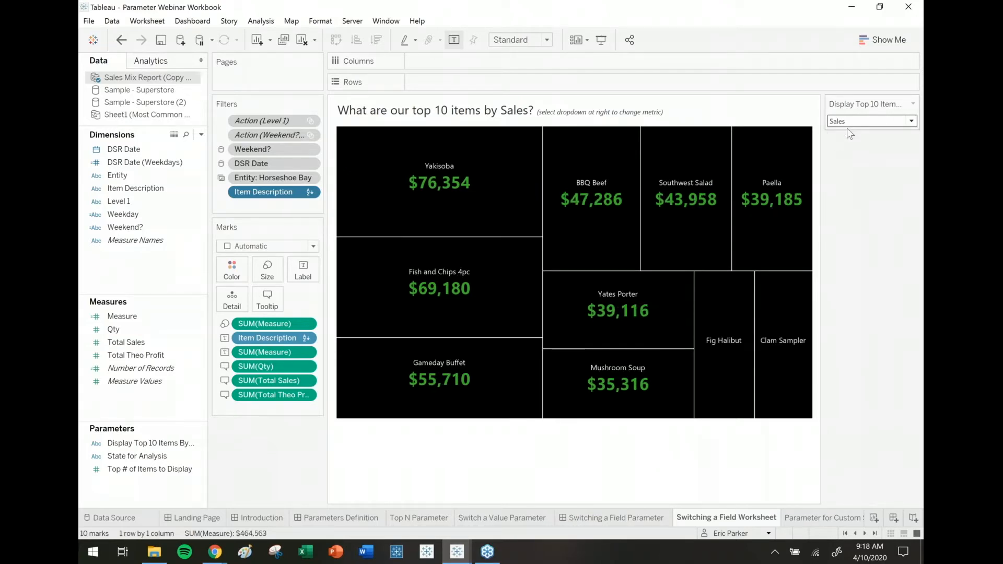
{"action": "left_click", "coordinate": [851, 121]}
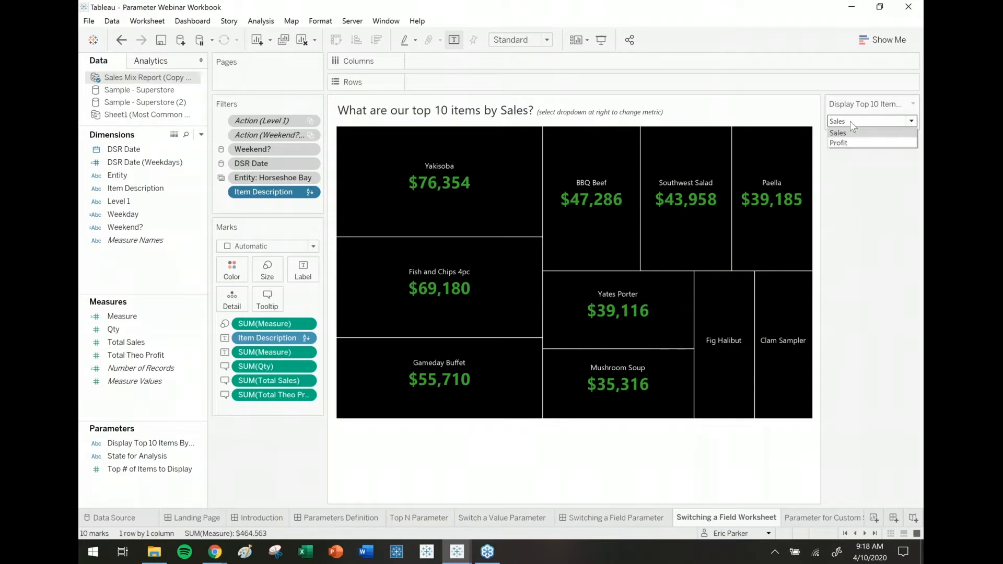
{"action": "left_click", "coordinate": [843, 143]}
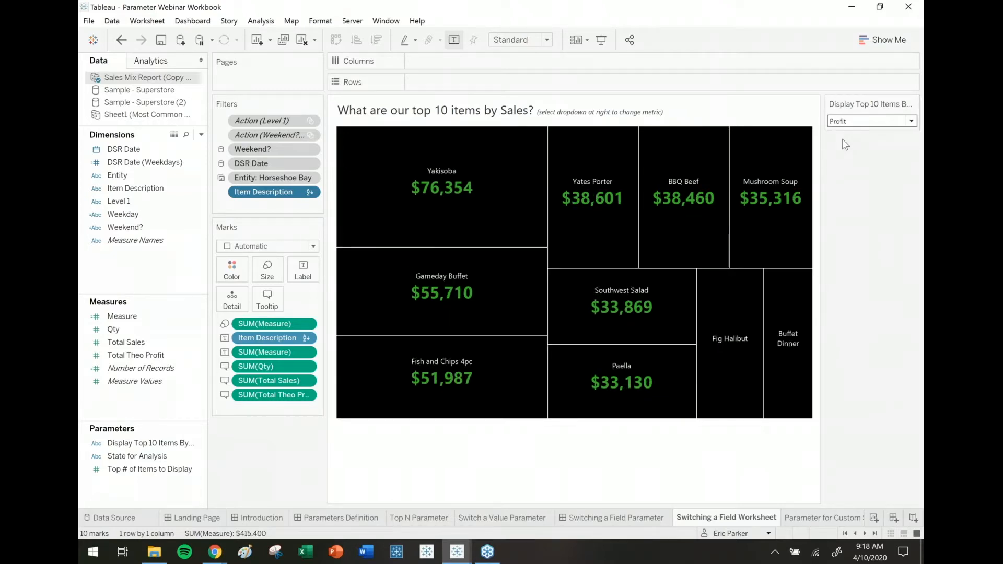
{"action": "mouse_move", "coordinate": [784, 189]}
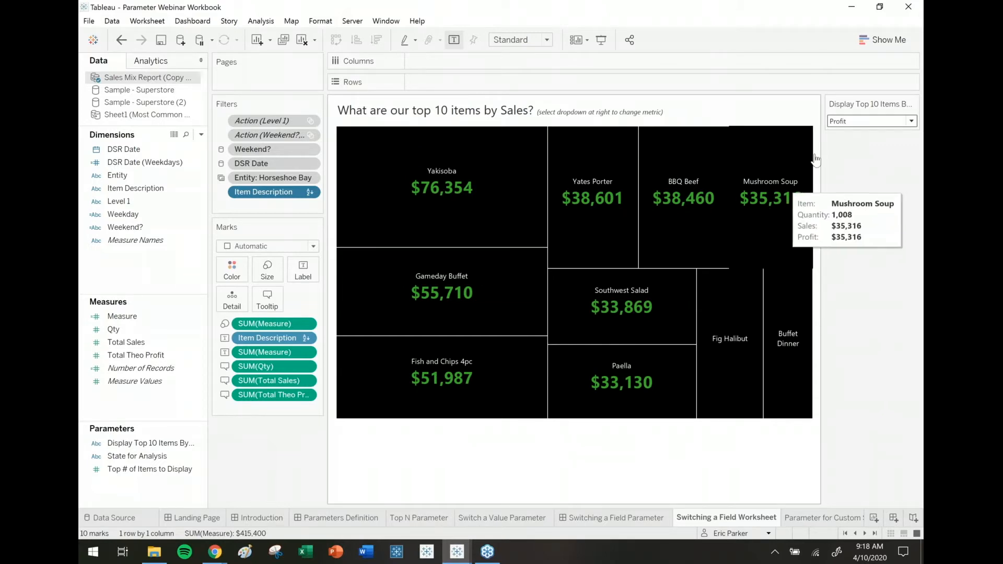
{"action": "left_click", "coordinate": [842, 121]}
{"action": "left_click", "coordinate": [839, 139]}
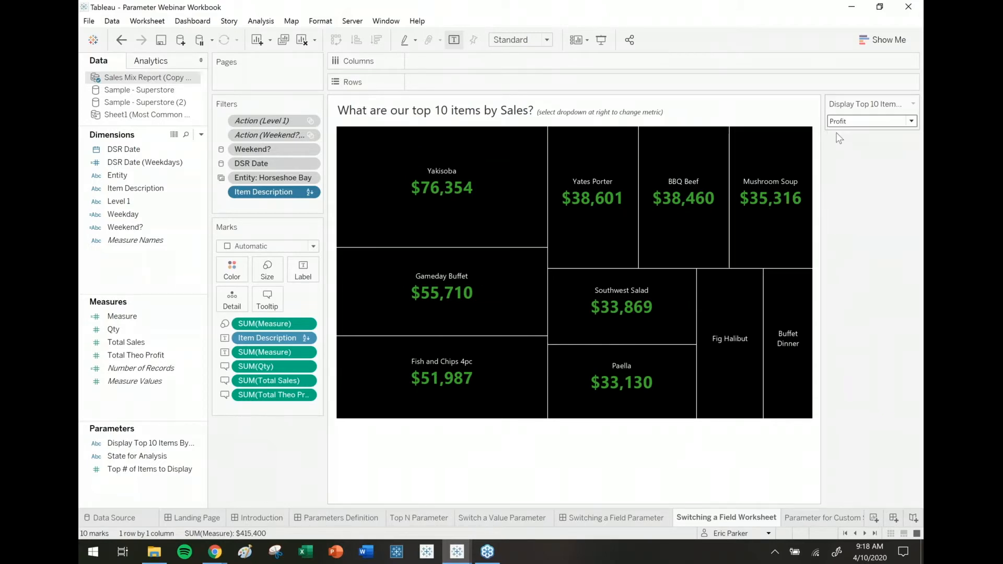
{"action": "mouse_move", "coordinate": [770, 232]}
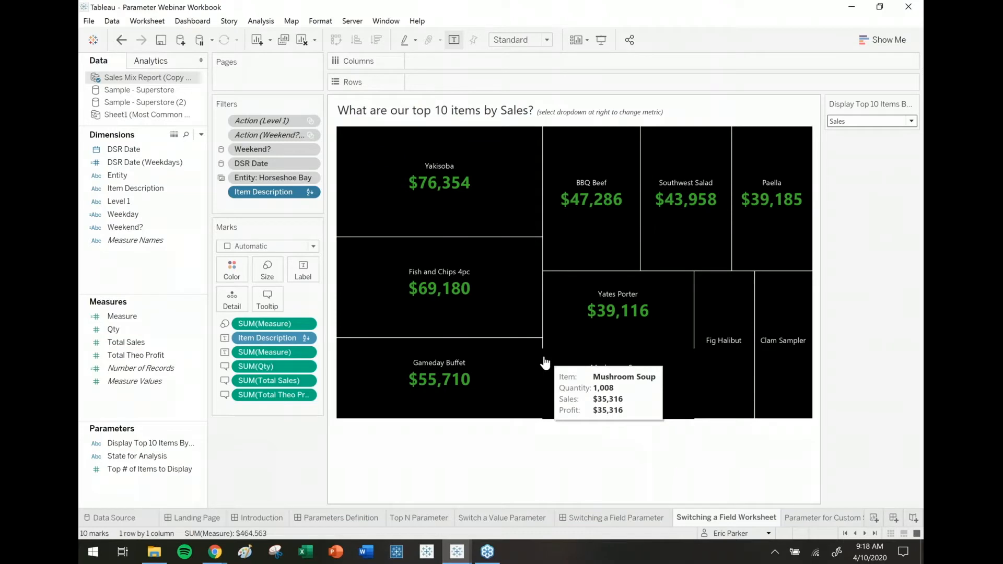
Open the Parameter for Custom Sorting worksheet and color the state bars by Profit
{"action": "left_click", "coordinate": [836, 519]}
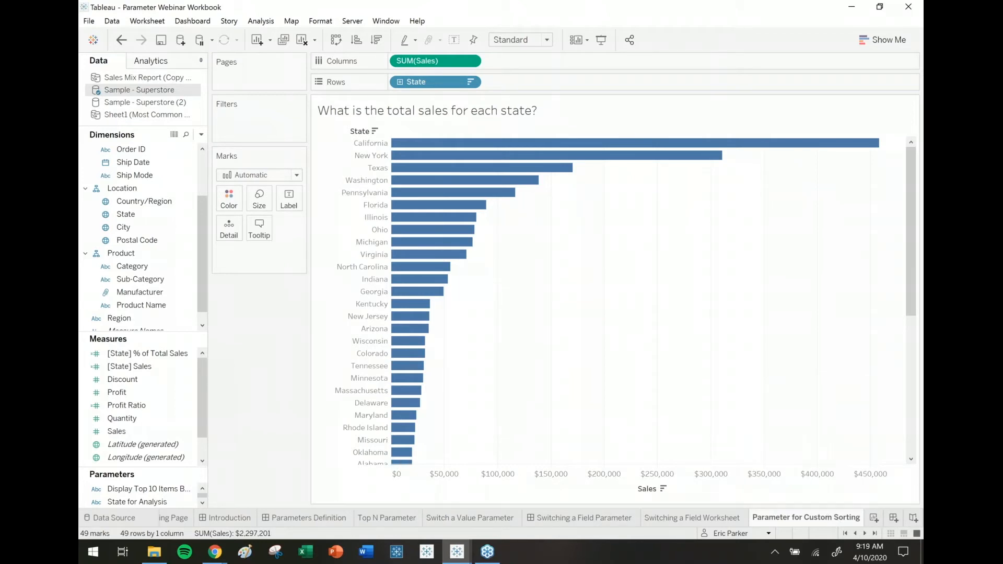
{"action": "left_click_drag", "start_coordinate": [167, 332], "coordinate": [159, 269]}
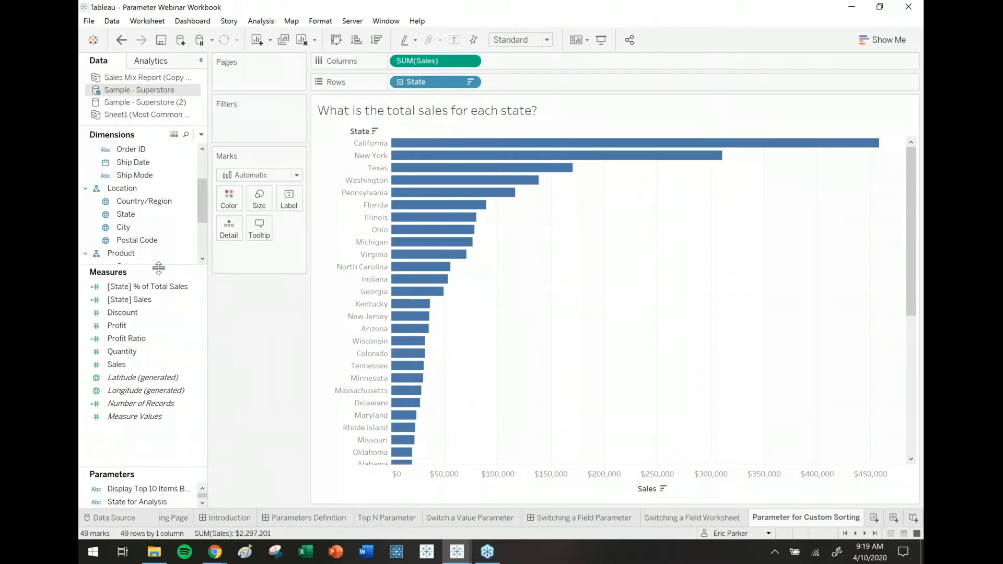
{"action": "left_click_drag", "start_coordinate": [117, 326], "coordinate": [229, 197]}
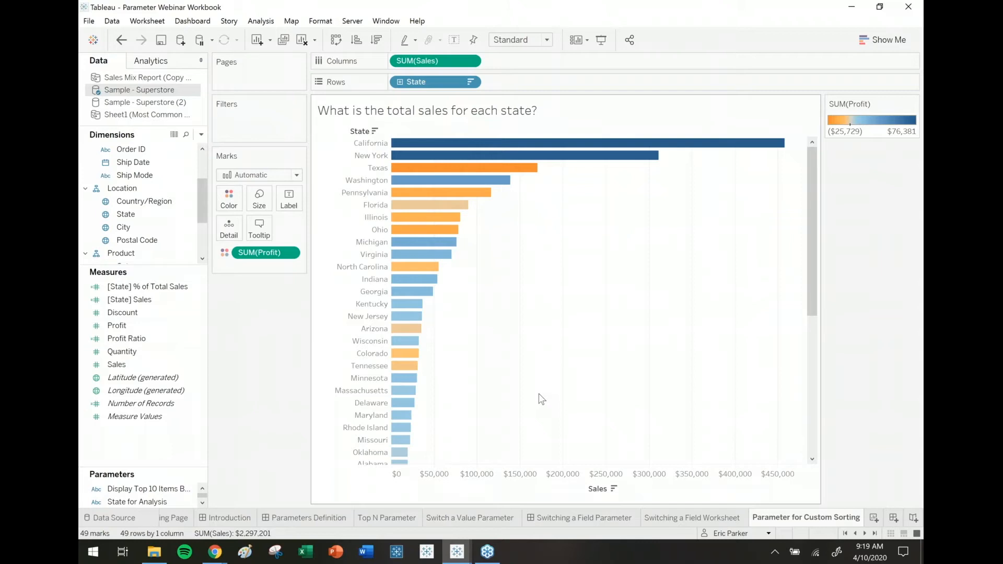
Clear the sort on the state bars and reapply it in descending order of Sales
{"action": "mouse_move", "coordinate": [513, 170]}
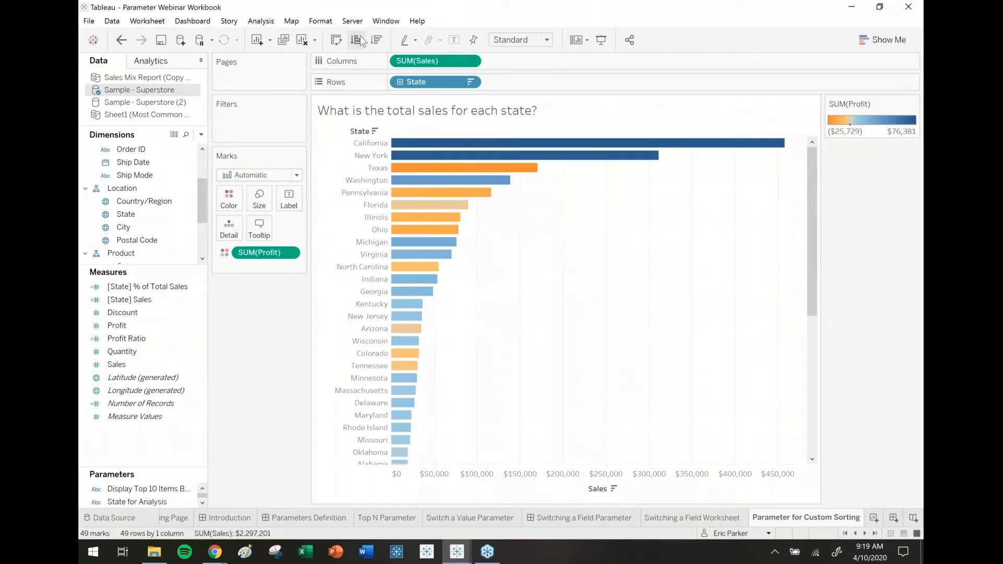
{"action": "left_click", "coordinate": [377, 41]}
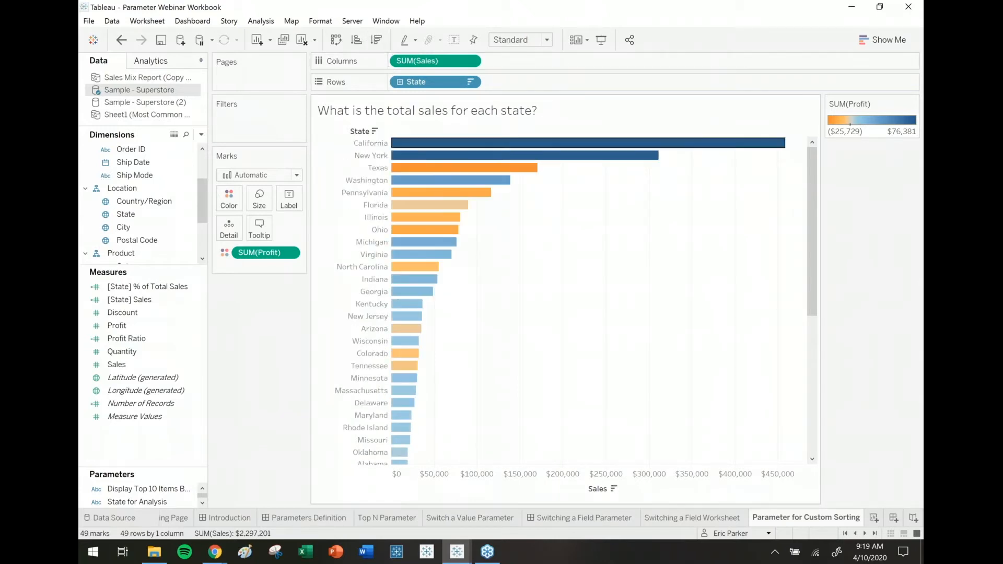
{"action": "left_click", "coordinate": [615, 490]}
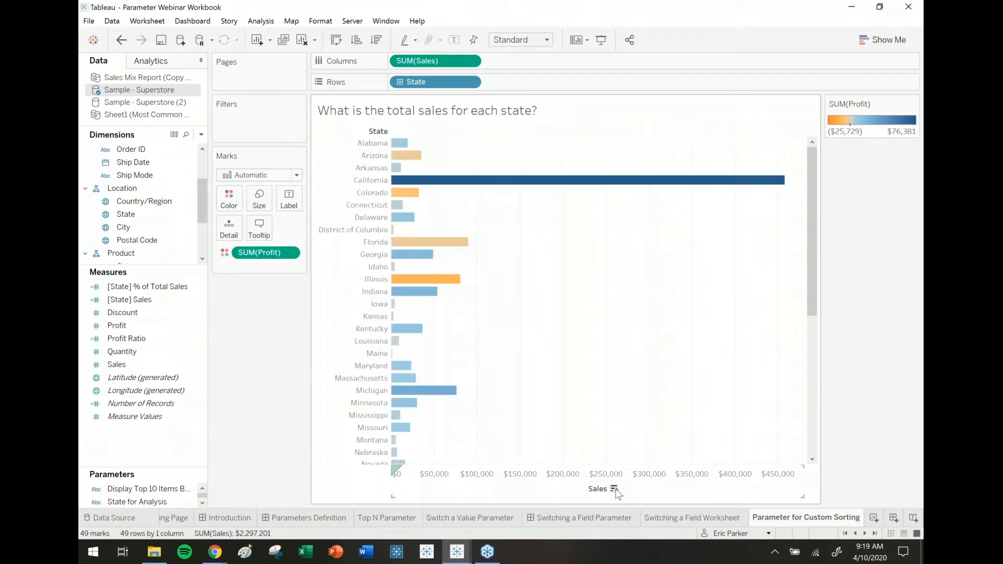
{"action": "left_click", "coordinate": [615, 491]}
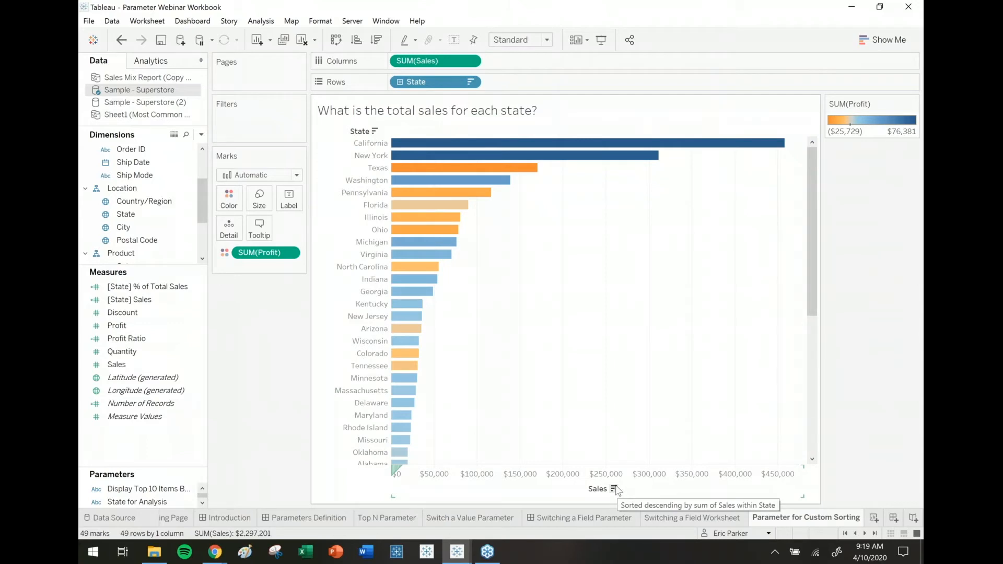
Sort the State field in descending order by the sum of Profit using a nested sort
{"action": "left_click", "coordinate": [471, 83]}
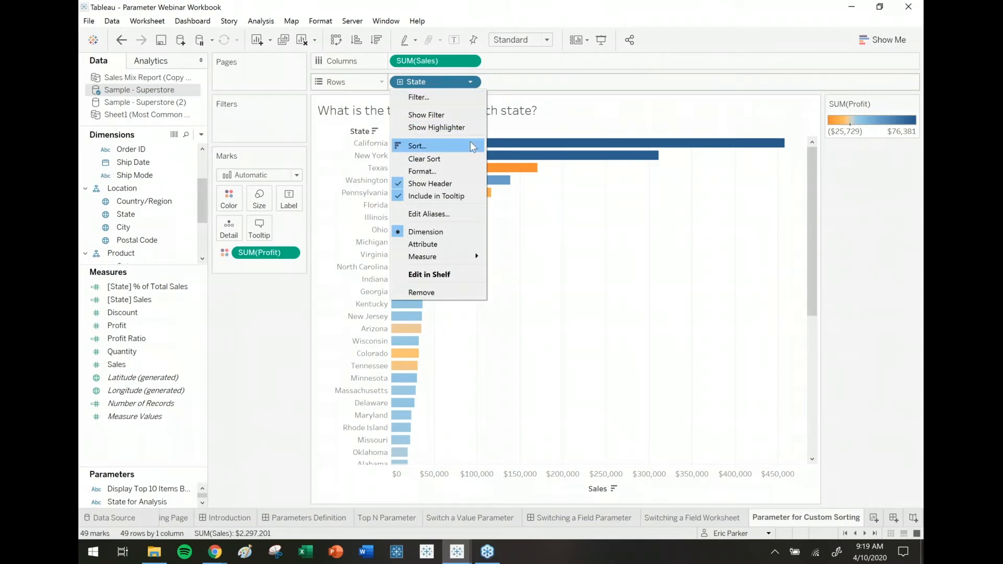
{"action": "left_click", "coordinate": [418, 146]}
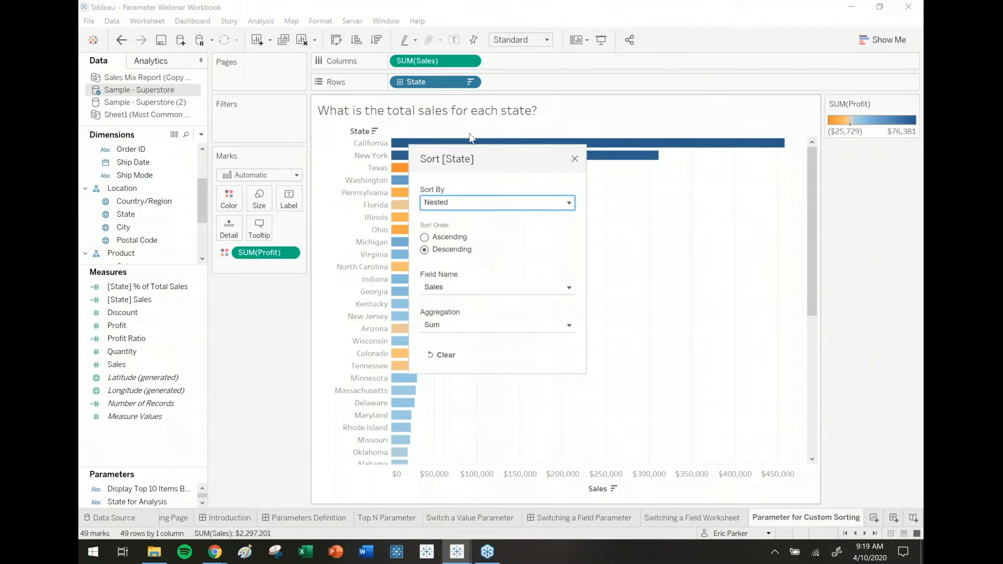
{"action": "left_click", "coordinate": [441, 291]}
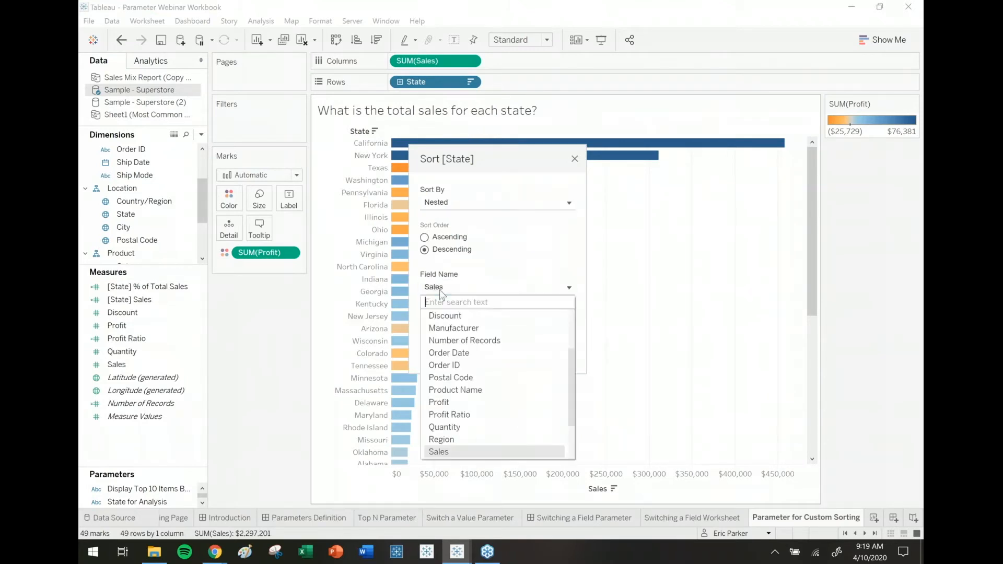
{"action": "left_click", "coordinate": [447, 401]}
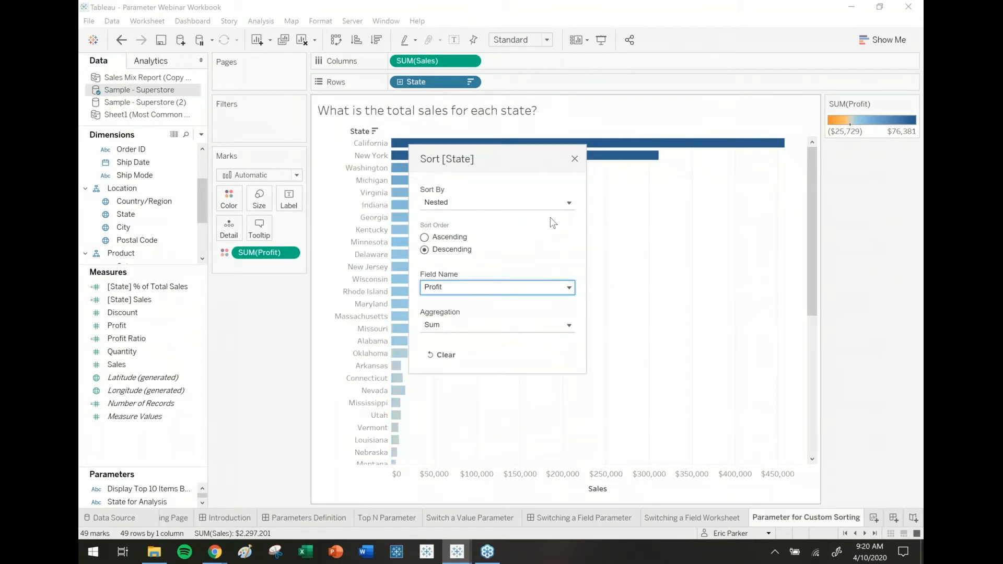
{"action": "left_click", "coordinate": [575, 159]}
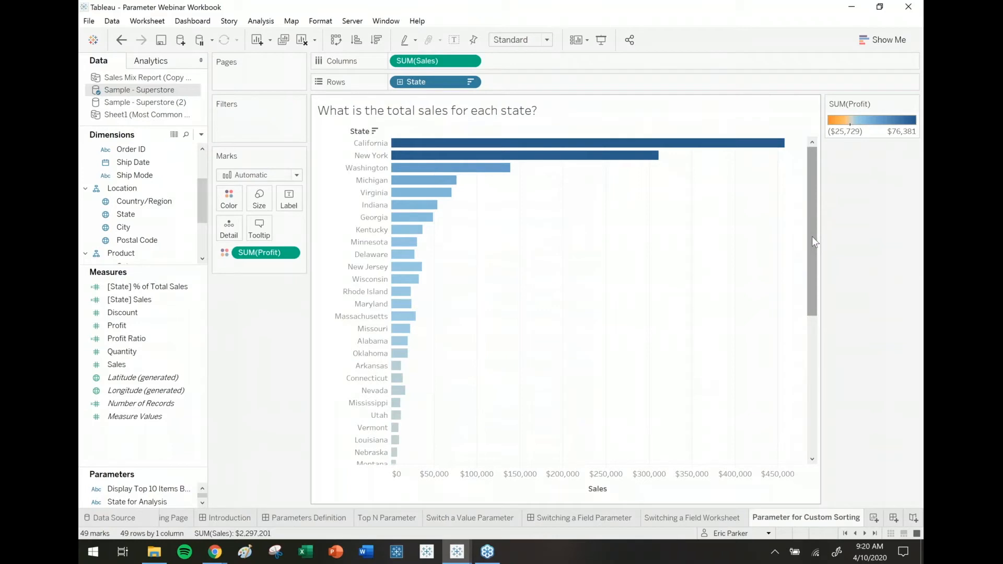
{"action": "left_click_drag", "start_coordinate": [813, 236], "coordinate": [805, 150]}
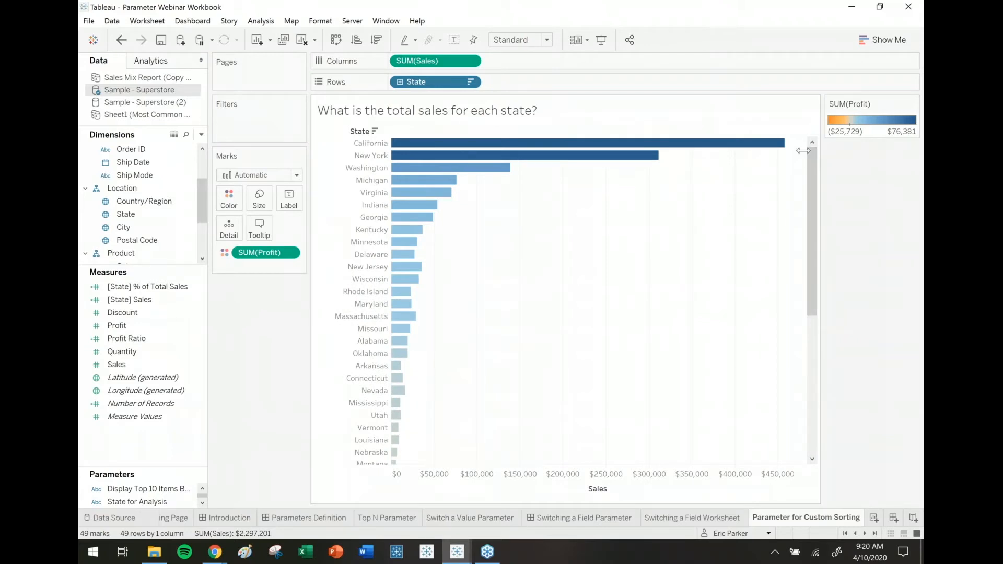
Sort the state bars in descending order of Sales again, replacing the Profit sort
{"action": "mouse_move", "coordinate": [619, 495]}
{"action": "left_click", "coordinate": [616, 491]}
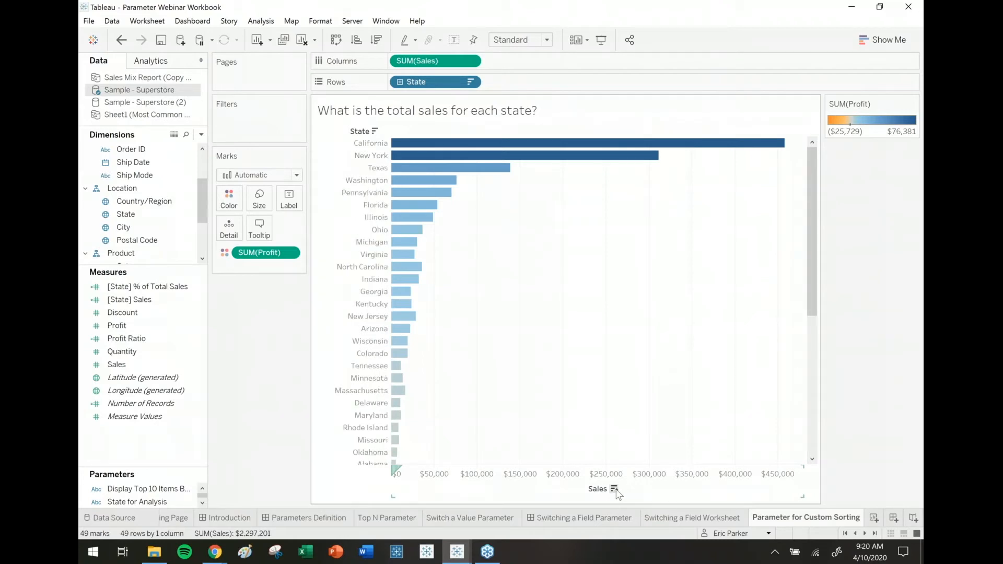
{"action": "left_click", "coordinate": [376, 39]}
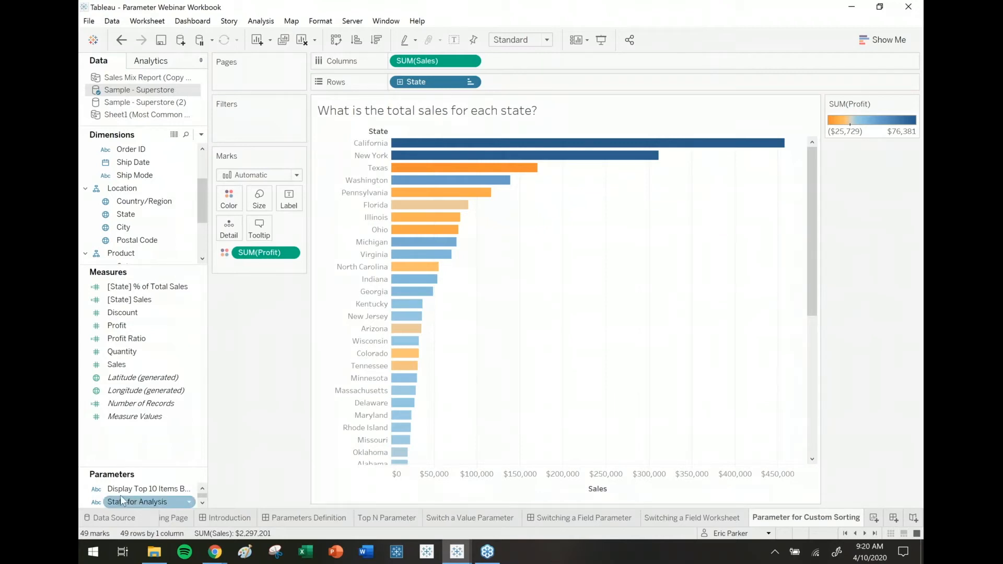
Start a new parameter named Sort States By... with the String data type
{"action": "left_click", "coordinate": [201, 135]}
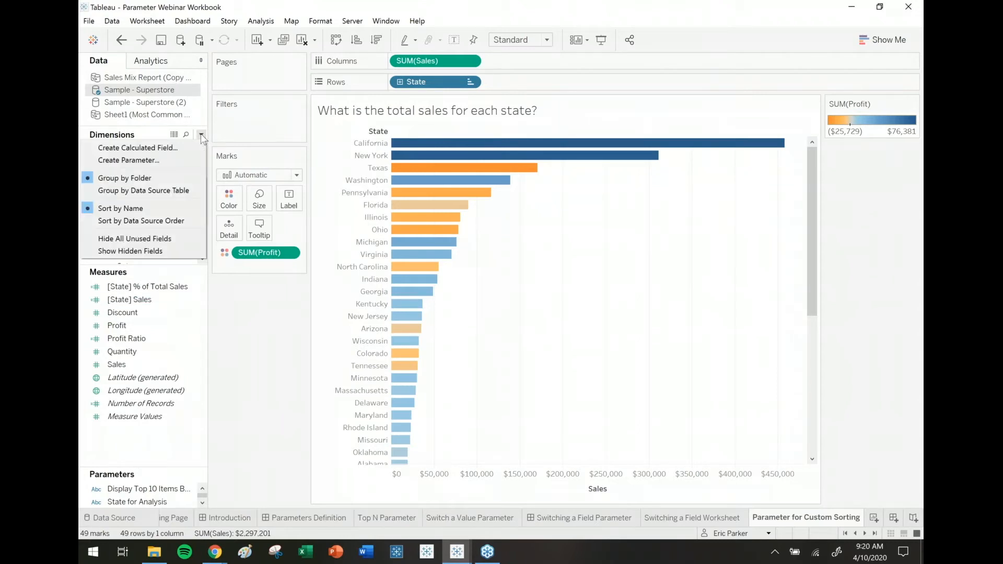
{"action": "left_click", "coordinate": [182, 161]}
{"action": "type", "text": "Sort States By....,"}
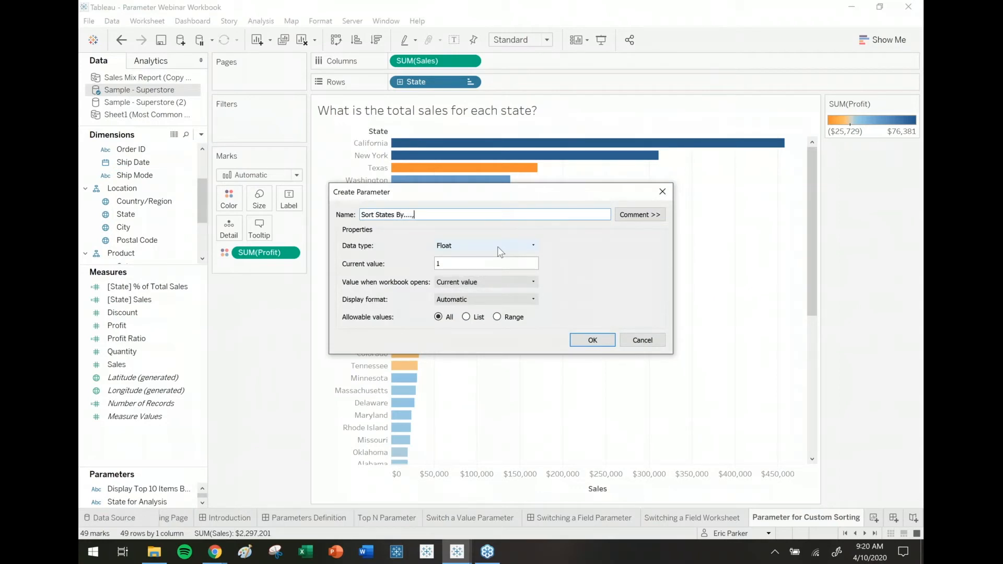
{"action": "key", "text": "BackSpace"}
{"action": "left_click", "coordinate": [497, 246]}
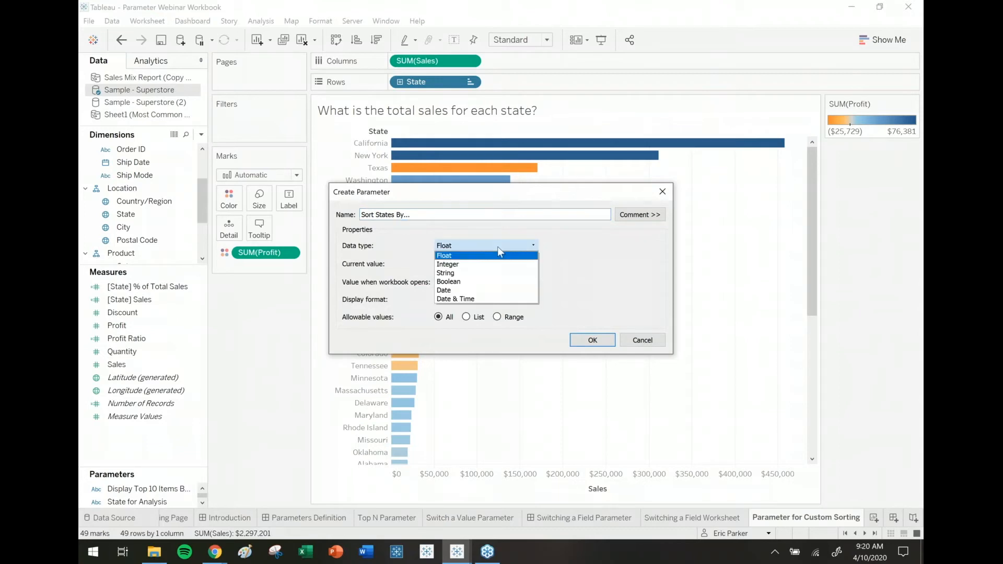
{"action": "left_click", "coordinate": [478, 272]}
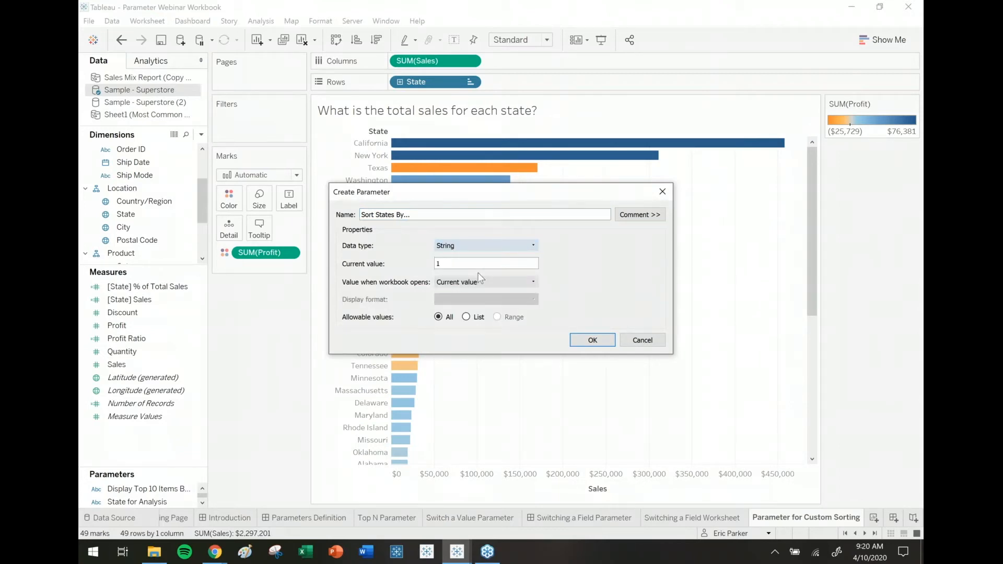
Limit the parameter's allowable values to a list of Sales, Profit and Number of Transactions
{"action": "left_click", "coordinate": [467, 317]}
{"action": "left_click", "coordinate": [385, 366]}
{"action": "type", "text": "Sales"}
{"action": "key", "text": "Return"}
{"action": "type", "text": "Profit"}
{"action": "key", "text": "Return"}
{"action": "type", "text": "Number "}
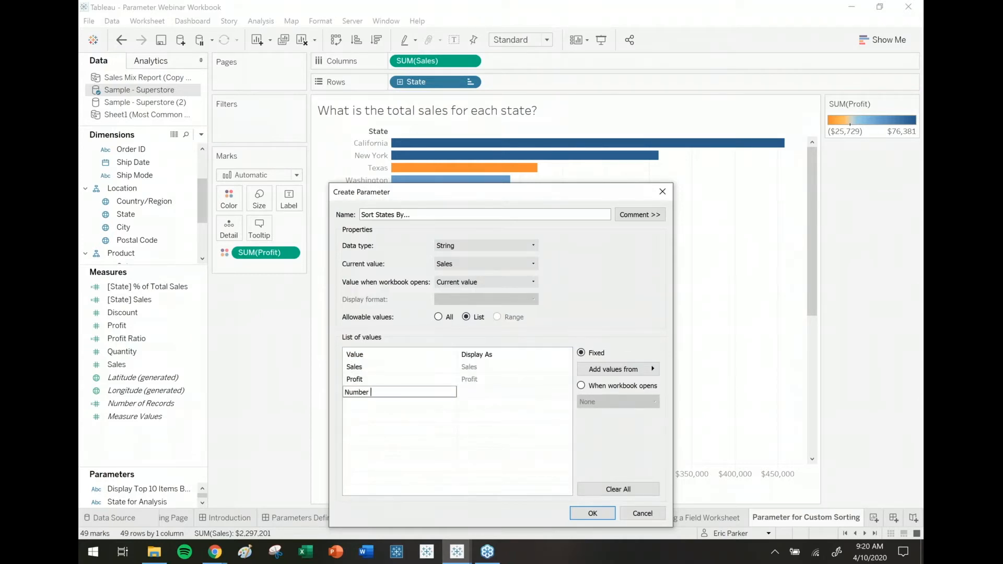
{"action": "type", "text": "of Records"}
{"action": "key", "text": "BackSpace"}
{"action": "key", "text": "BackSpace"}
{"action": "key", "text": "BackSpace"}
{"action": "key", "text": "BackSpace"}
{"action": "key", "text": "BackSpace"}
{"action": "key", "text": "BackSpace"}
{"action": "key", "text": "BackSpace"}
{"action": "type", "text": "Transactions"}
Create the Sort States By... parameter and show its control on the worksheet
{"action": "left_click", "coordinate": [604, 514]}
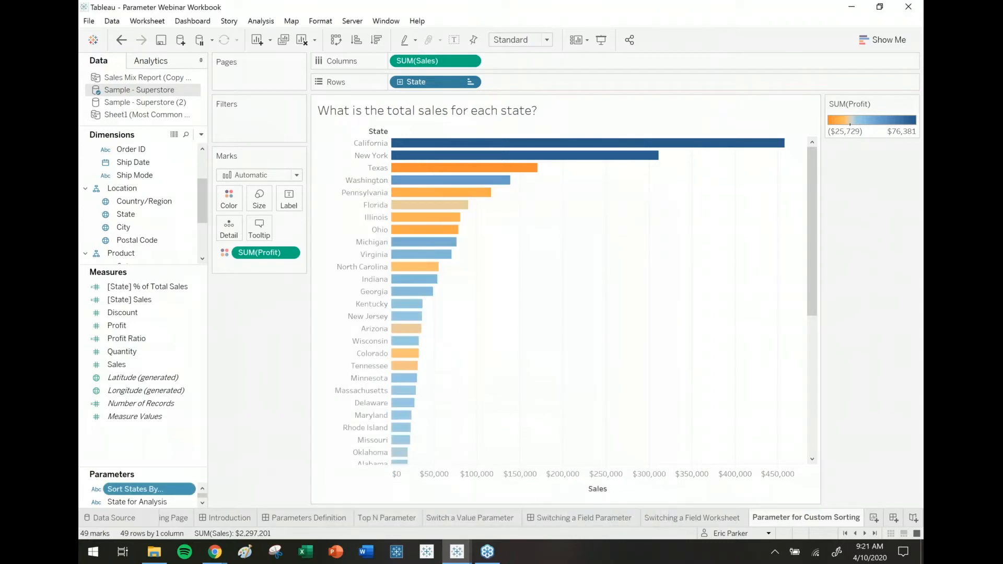
{"action": "left_click", "coordinate": [189, 491]}
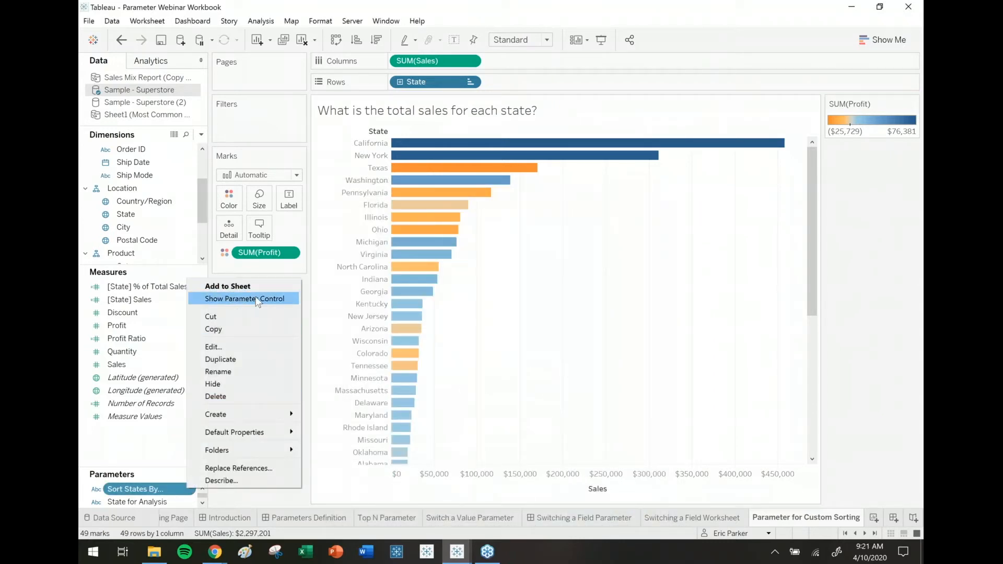
{"action": "left_click", "coordinate": [258, 299]}
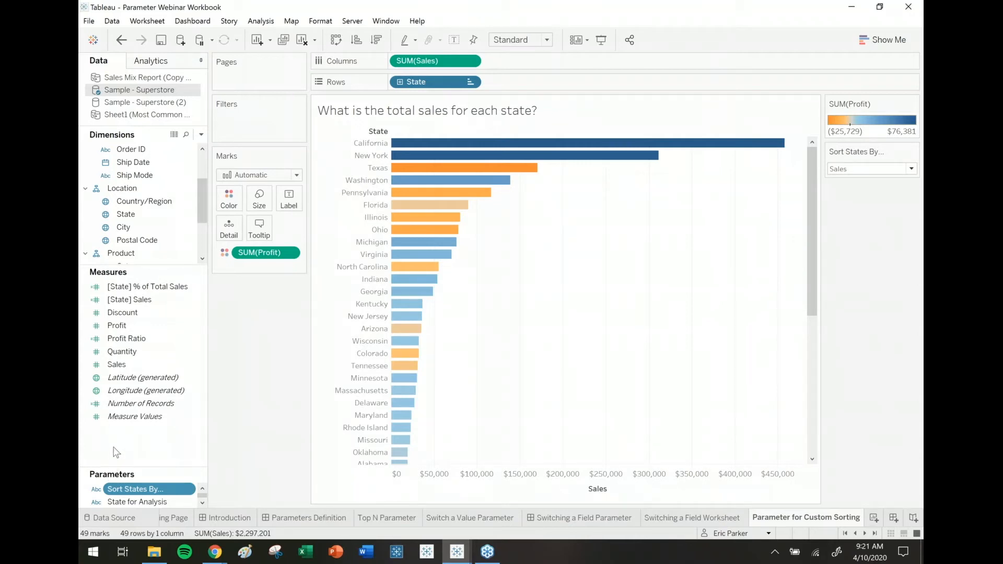
Start a new calculated field named Sort/Rank Field in the Sample - Superstore data source
{"action": "right_click", "coordinate": [114, 315]}
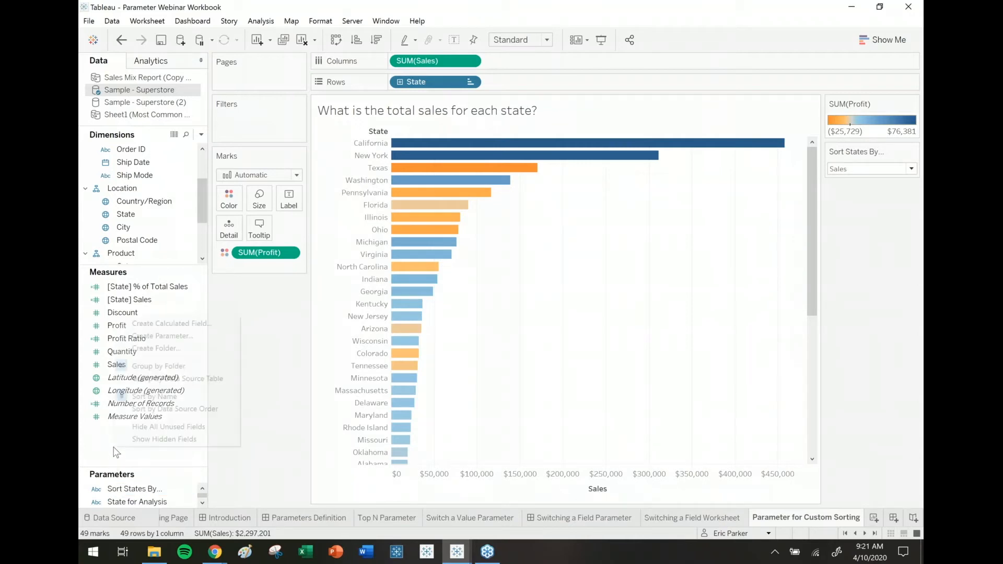
{"action": "left_click", "coordinate": [173, 323]}
{"action": "type", "text": "Sort/Rank Field"}
{"action": "left_click", "coordinate": [253, 335]}
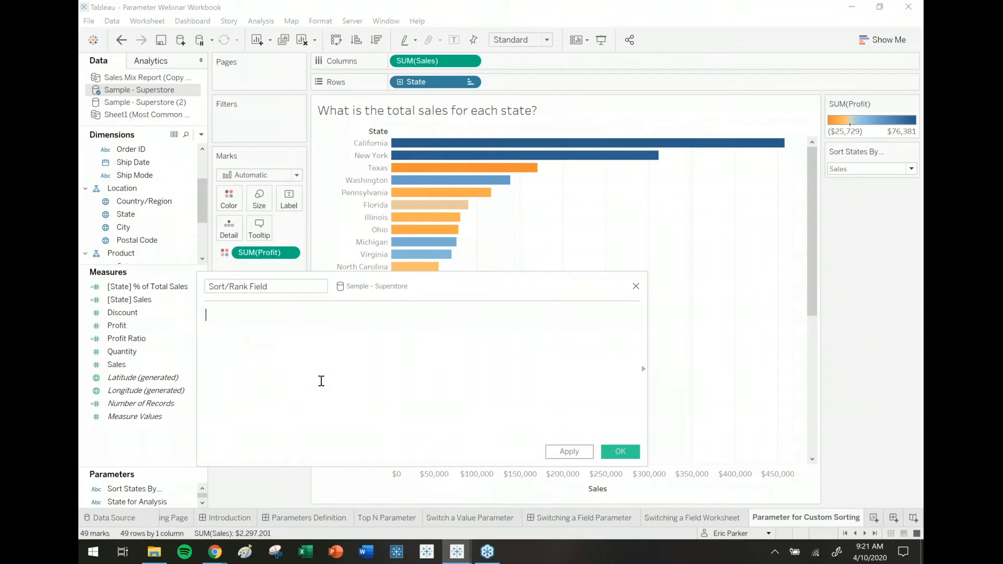
Begin the Sort/Rank Field formula with CASE [Sort States By...] and the branch WHEN "Sales" THEN SUM([Sales])
{"action": "type", "text": "CASE"}
{"action": "left_click_drag", "start_coordinate": [133, 488], "coordinate": [431, 380]}
{"action": "type", "text": "WHEN \"Sale"}
{"action": "key", "text": "BackSpace"}
{"action": "key", "text": "BackSpace"}
{"action": "key", "text": "BackSpace"}
{"action": "type", "text": "ales\""}
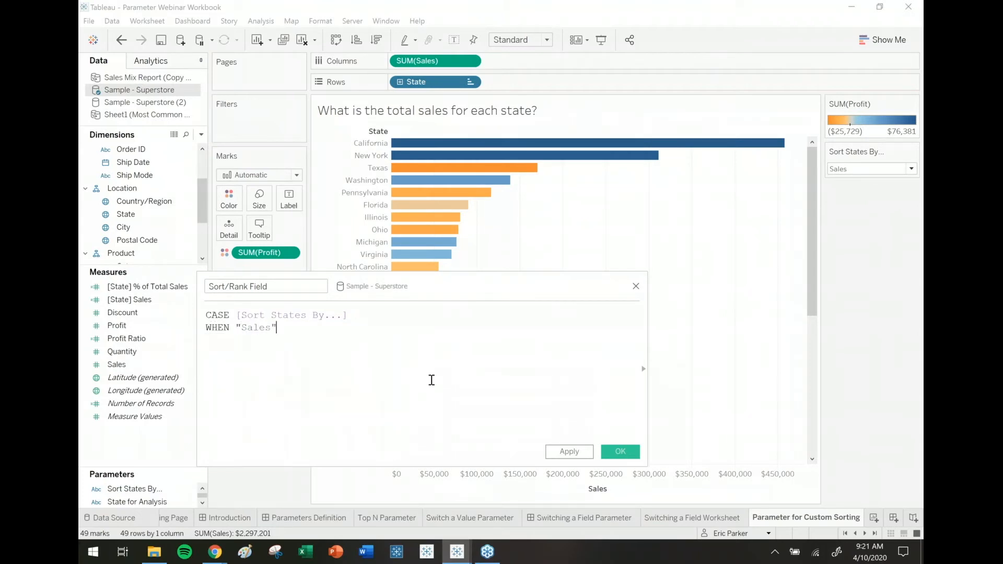
{"action": "type", "text": " T"}
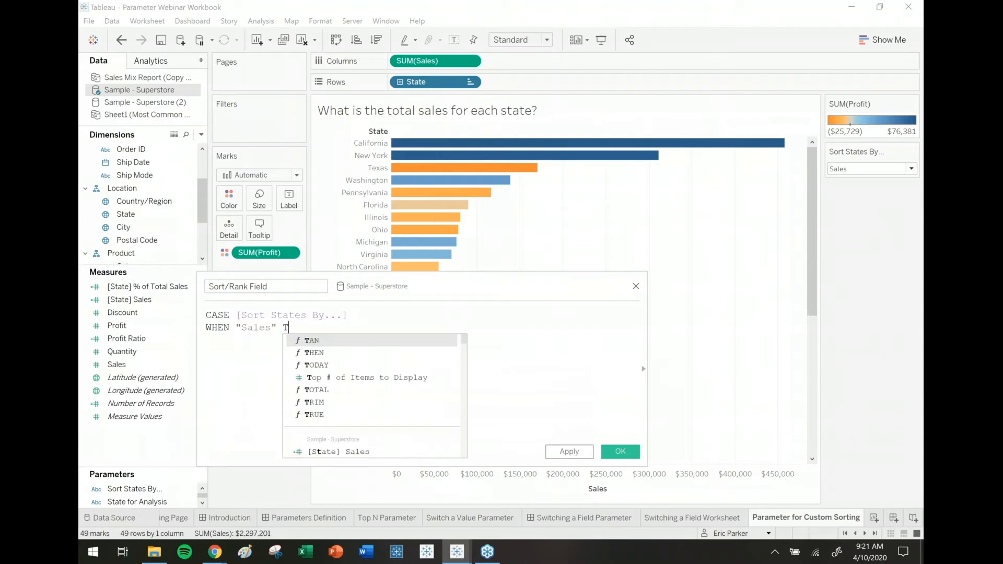
{"action": "type", "text": "HEN SUM([Sales])"}
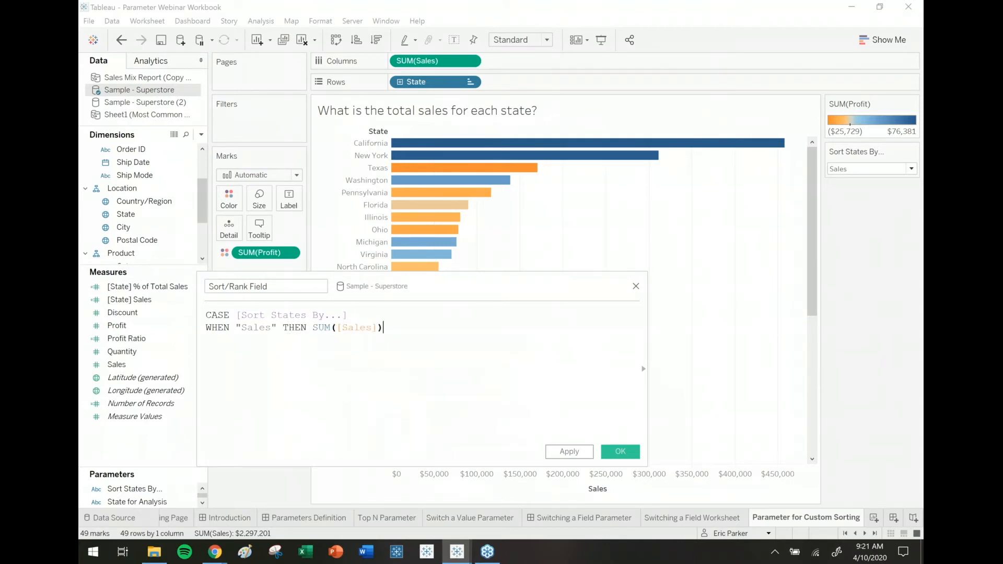
Add branches returning SUM([Profit]) for "Profit" and SUM([Number of Records]) for "Number of Transactions", and close the CASE statement with END
{"action": "key", "text": "Return"}
{"action": "type", "text": "WHEN \"Profit\" THEN SUM([Profit])"}
{"action": "key", "text": "Return"}
{"action": "type", "text": "WHEN \"U"}
{"action": "key", "text": "BackSpace"}
{"action": "type", "text": "Number of Tra"}
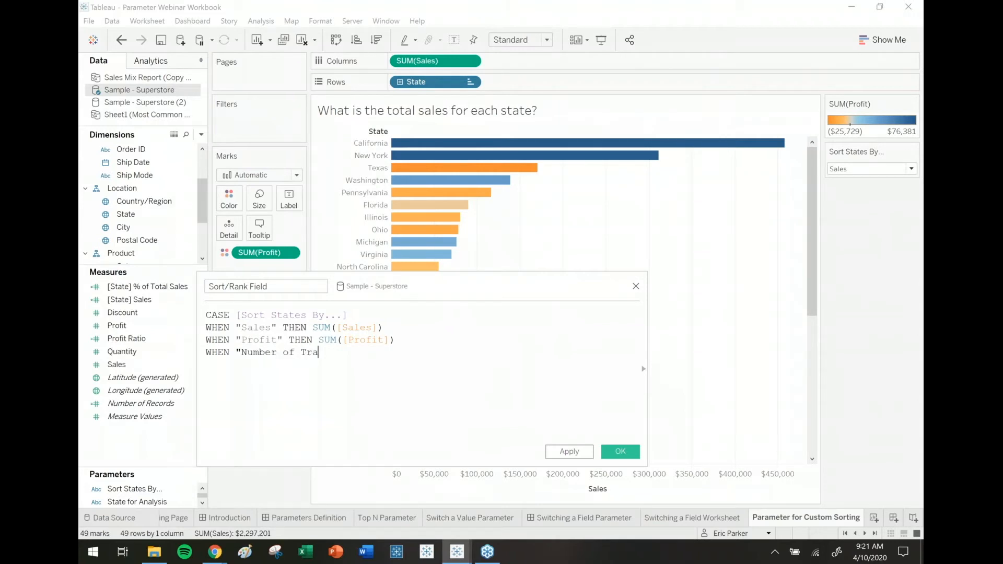
{"action": "type", "text": "nsactions\" THEN SUM("}
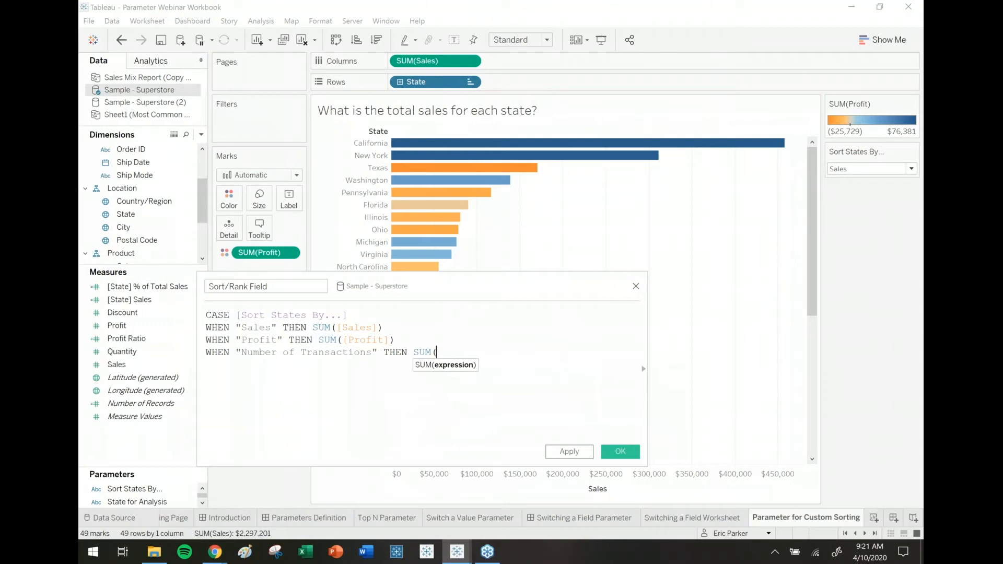
{"action": "type", "text": "[Number of Records])"}
{"action": "key", "text": "Return"}
{"action": "type", "text": "END"}
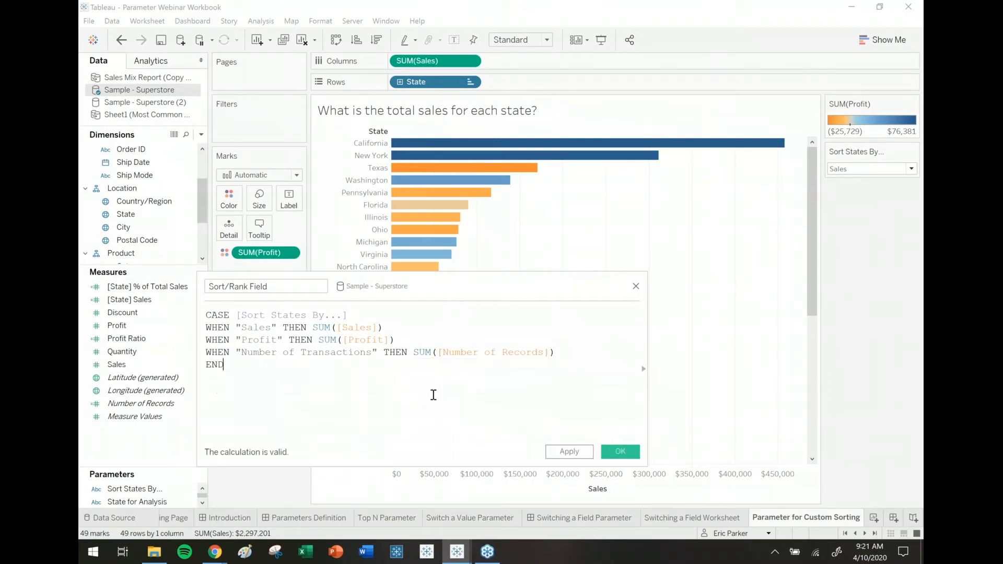
Wrap the whole CASE statement in a RANK( ) function and save the Sort/Rank Field calculation
{"action": "scroll", "coordinate": [433, 395], "scroll_direction": "up", "scroll_amount": 1}
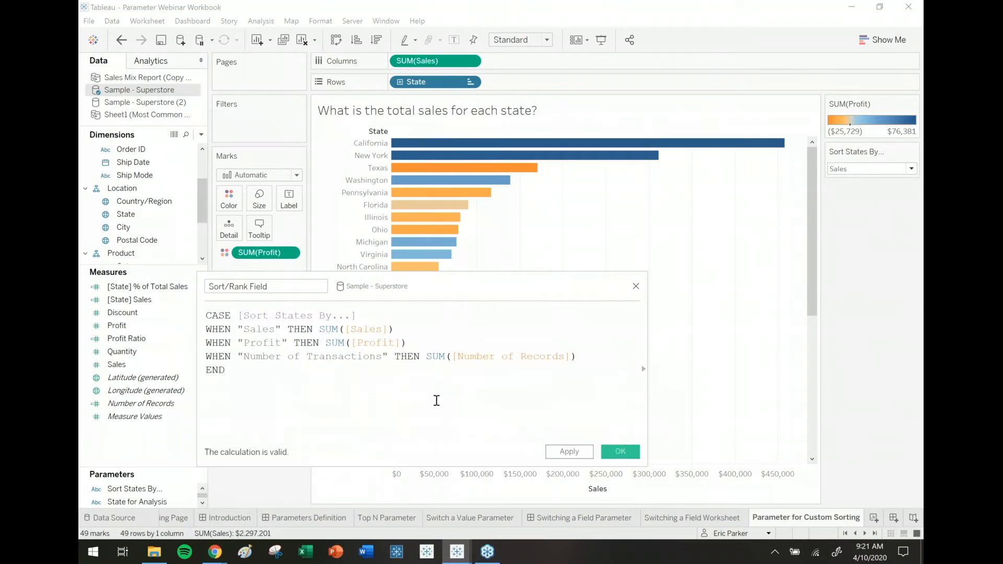
{"action": "left_click", "coordinate": [208, 315]}
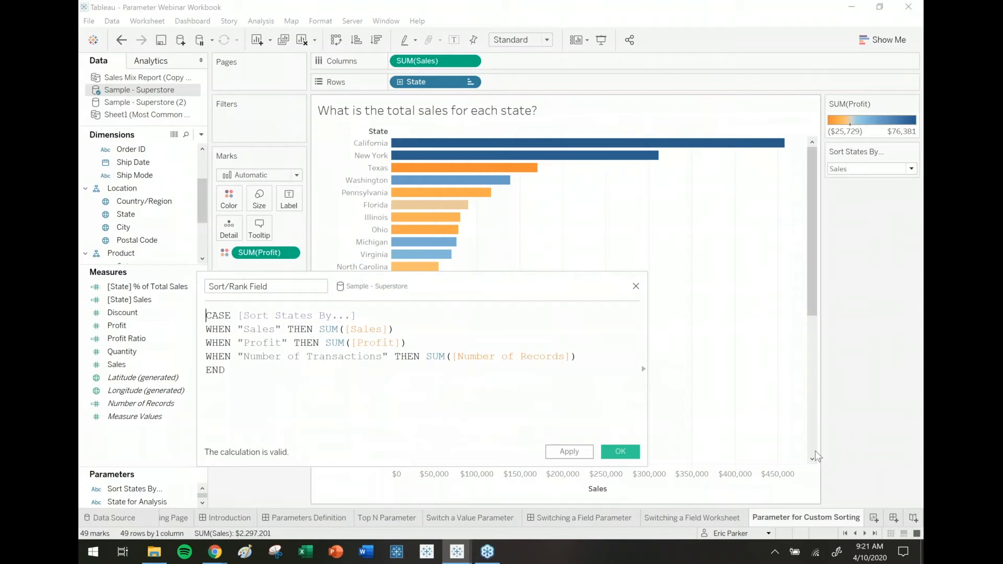
{"action": "key", "text": "Return"}
{"action": "key", "text": "Up"}
{"action": "type", "text": "RANK("}
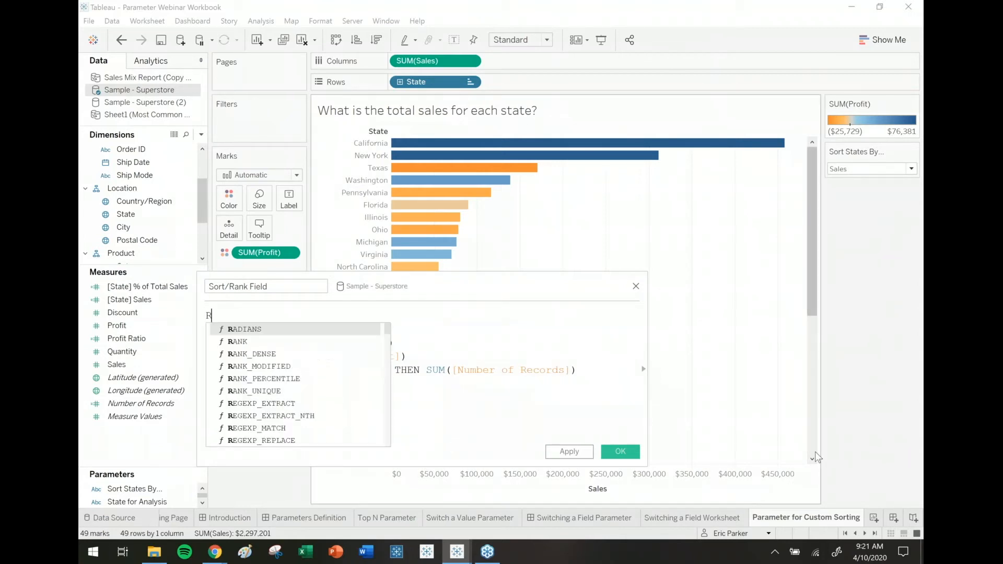
{"action": "left_click", "coordinate": [499, 413]}
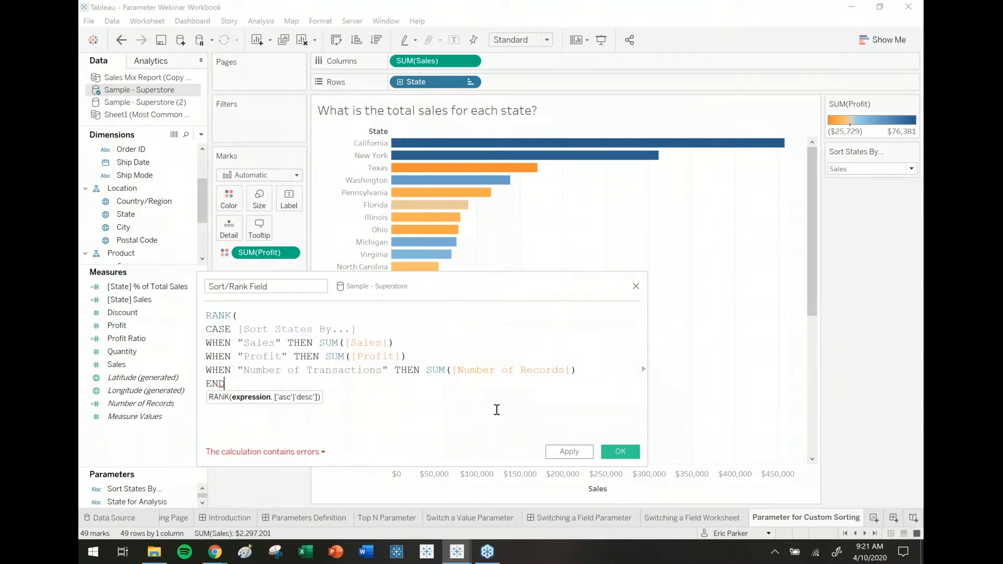
{"action": "key", "text": "Return"}
{"action": "type", "text": ")"}
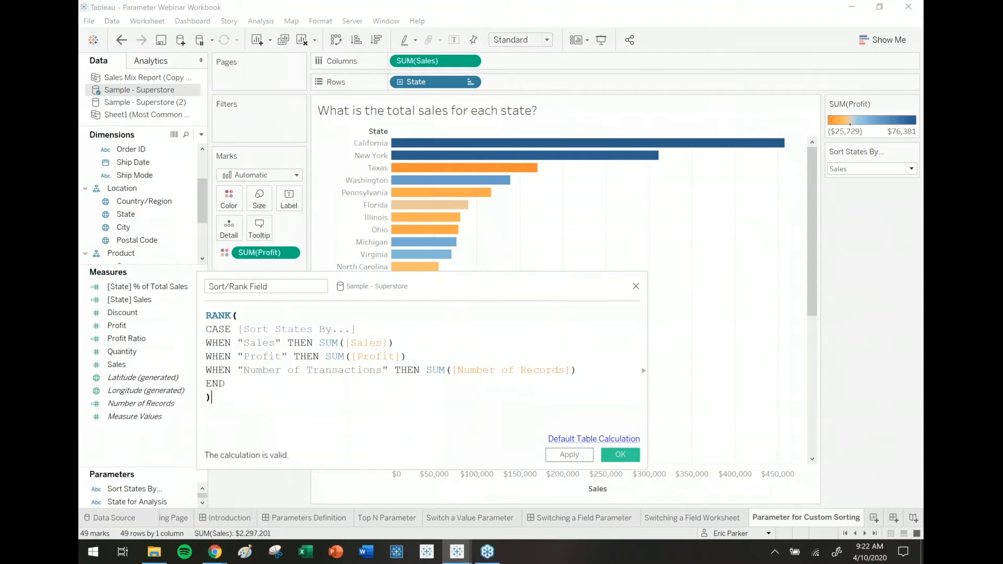
{"action": "left_click", "coordinate": [621, 455]}
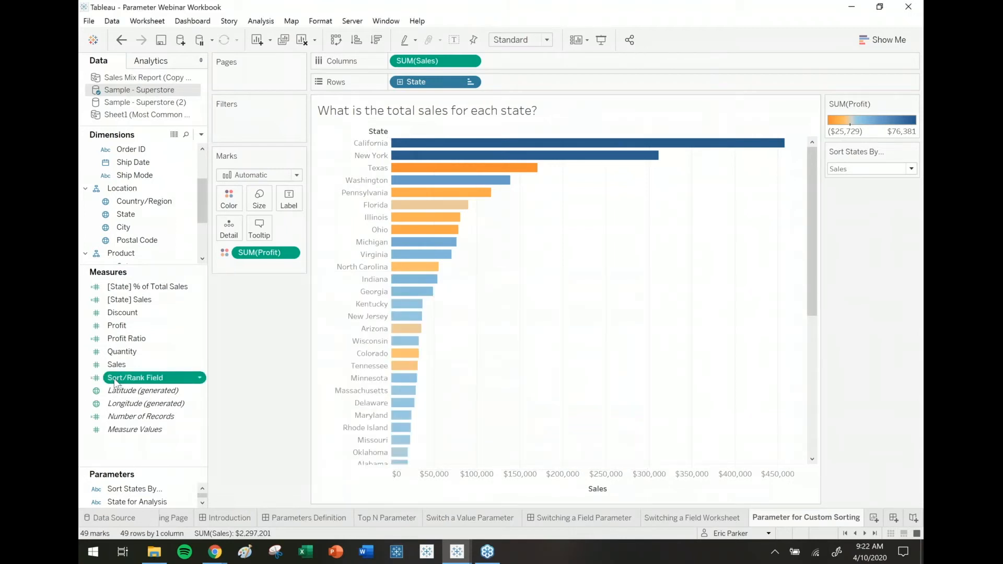
Add Sort/Rank Field to Rows after State and inspect California's mark
{"action": "left_click_drag", "start_coordinate": [115, 384], "coordinate": [111, 444]}
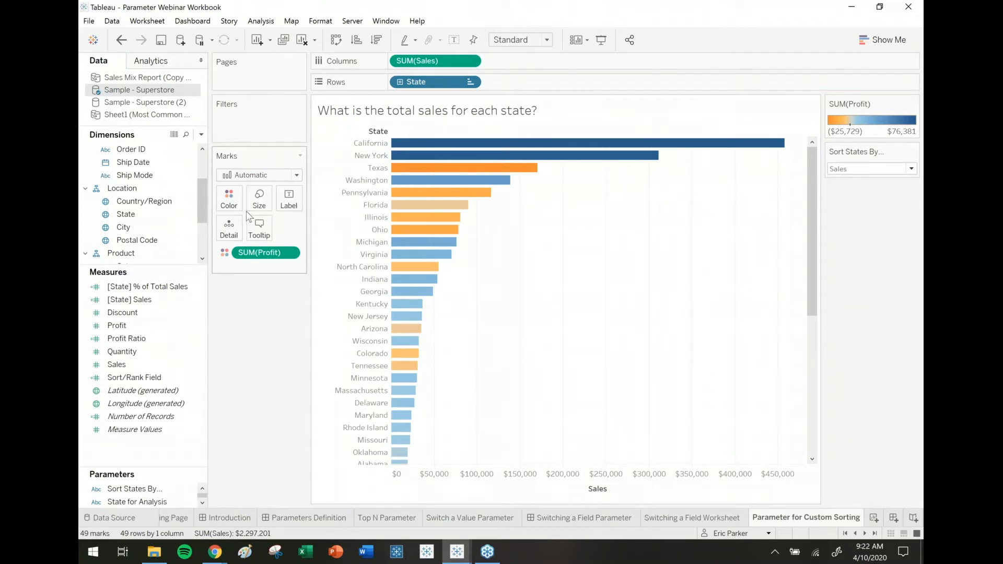
{"action": "left_click", "coordinate": [119, 380]}
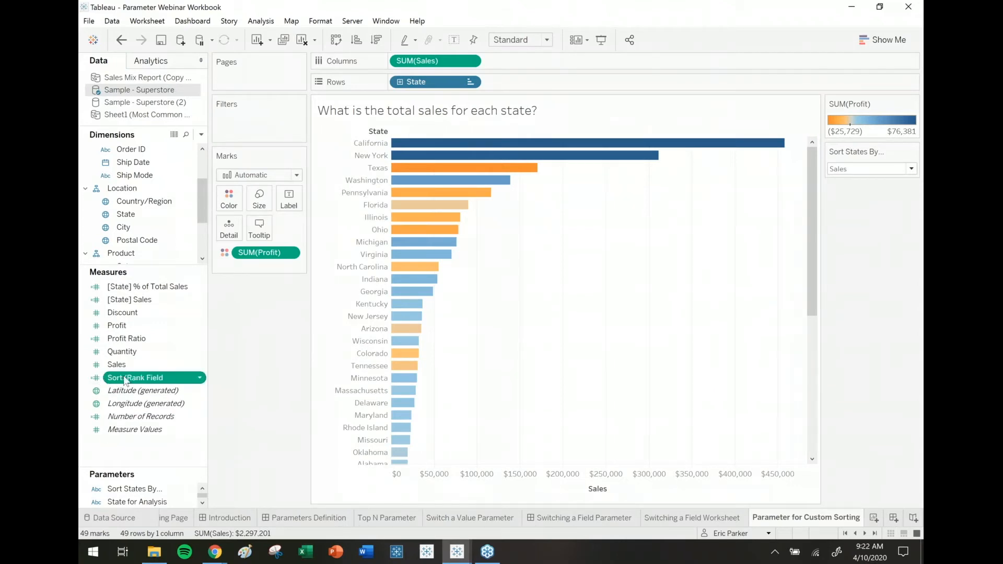
{"action": "left_click_drag", "start_coordinate": [119, 387], "coordinate": [571, 89]}
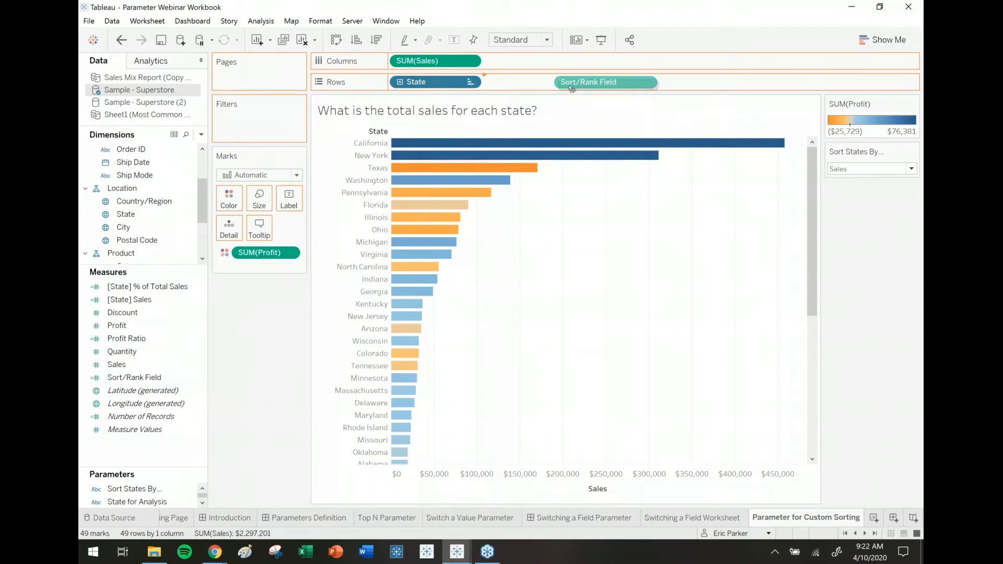
{"action": "left_click_drag", "start_coordinate": [572, 89], "coordinate": [572, 87]}
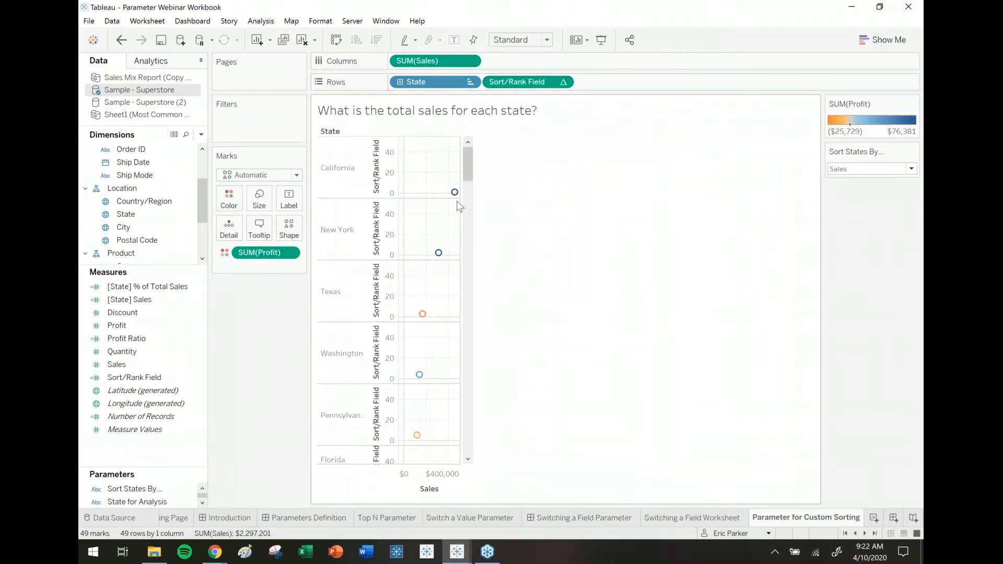
{"action": "mouse_move", "coordinate": [456, 195]}
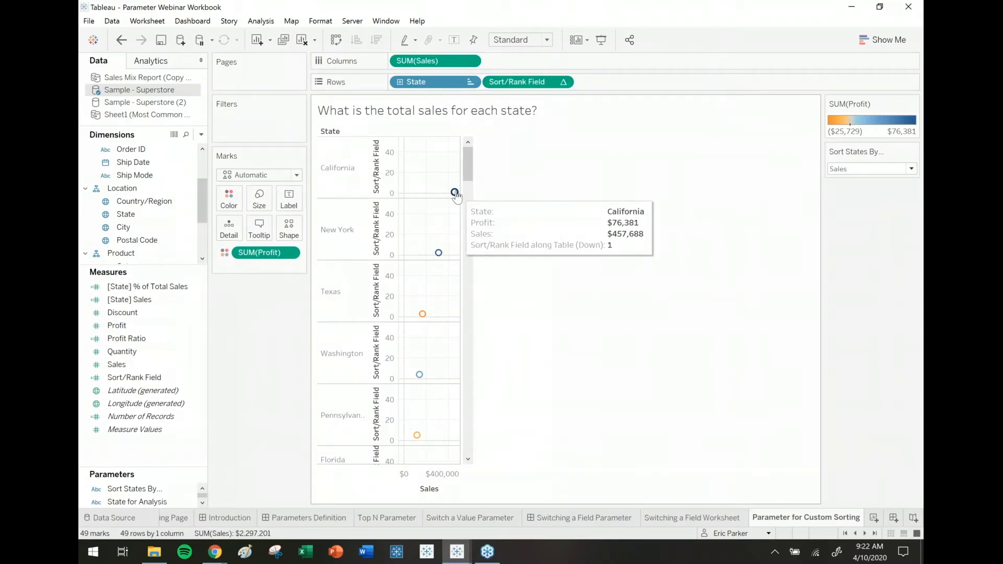
Make Sort/Rank Field on Rows discrete and place it ahead of State
{"action": "left_click", "coordinate": [563, 83]}
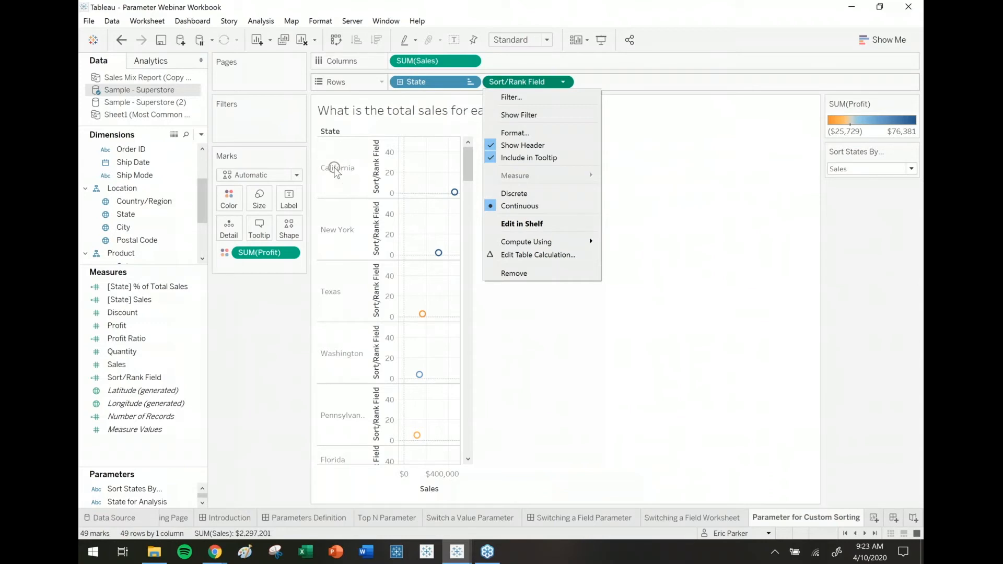
{"action": "left_click", "coordinate": [515, 194]}
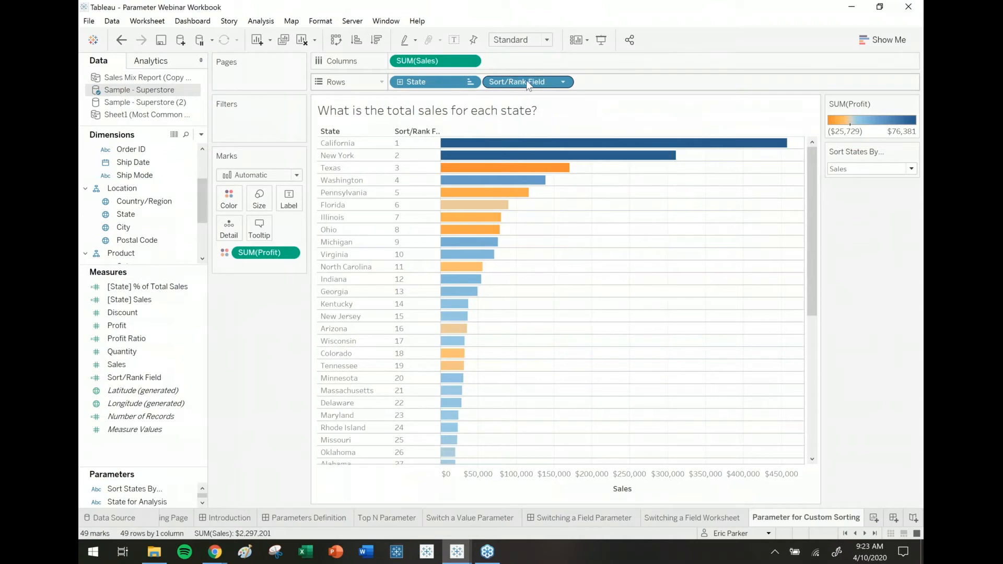
{"action": "left_click_drag", "start_coordinate": [526, 80], "coordinate": [407, 83]}
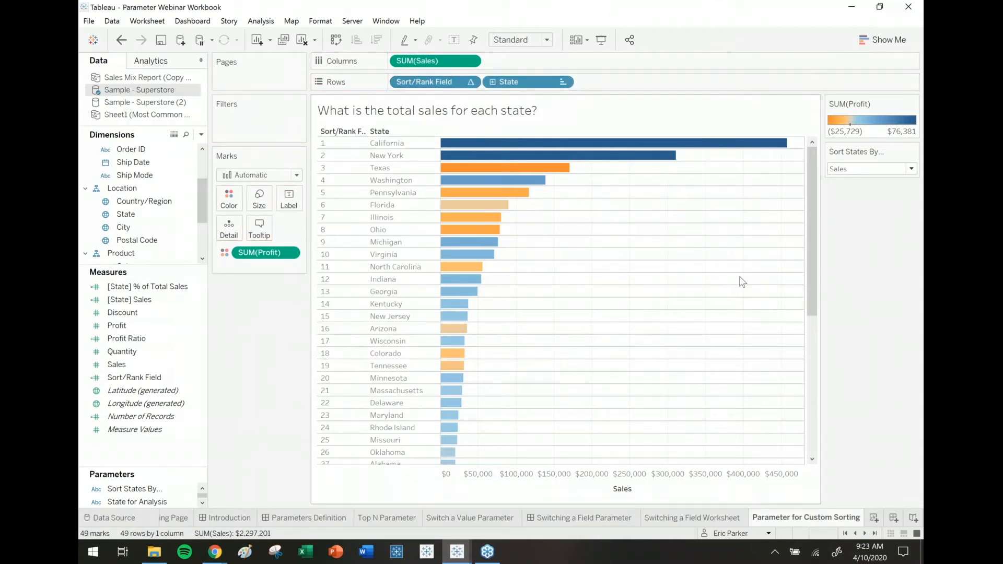
Test the custom sort by switching Sort States By... to Profit, Number of Transactions, Sales and again Profit
{"action": "left_click", "coordinate": [869, 172]}
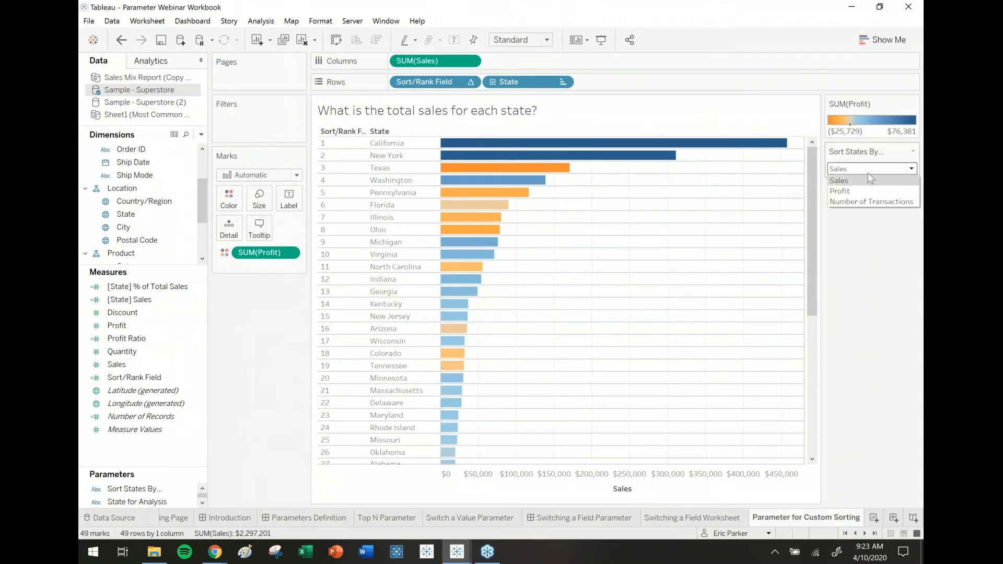
{"action": "left_click", "coordinate": [864, 192]}
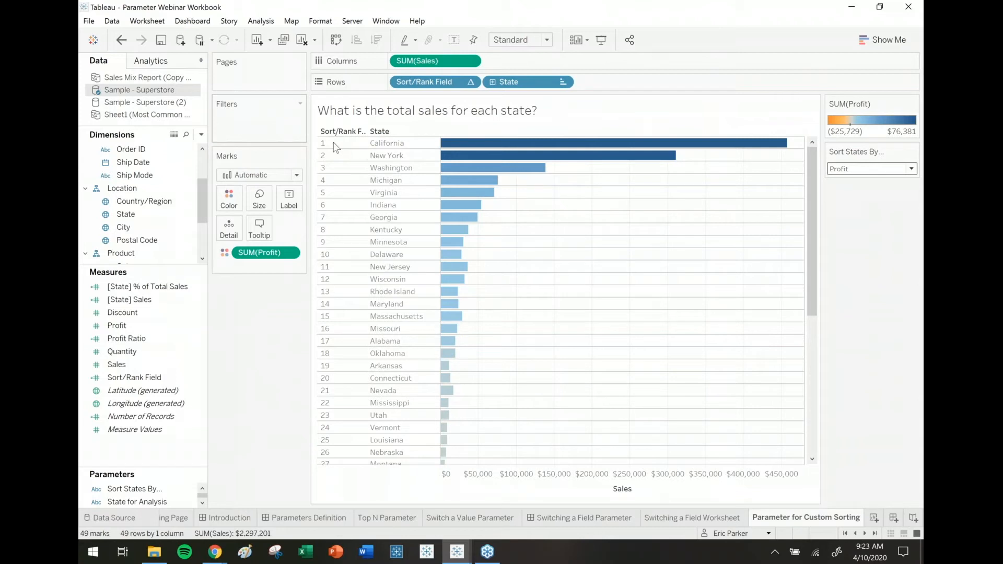
{"action": "left_click", "coordinate": [853, 169]}
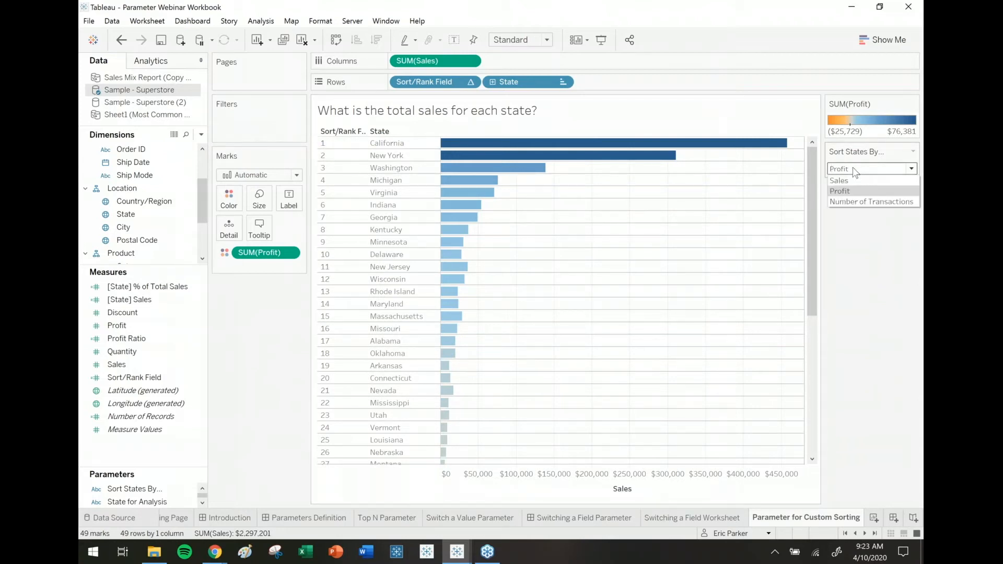
{"action": "left_click", "coordinate": [852, 202]}
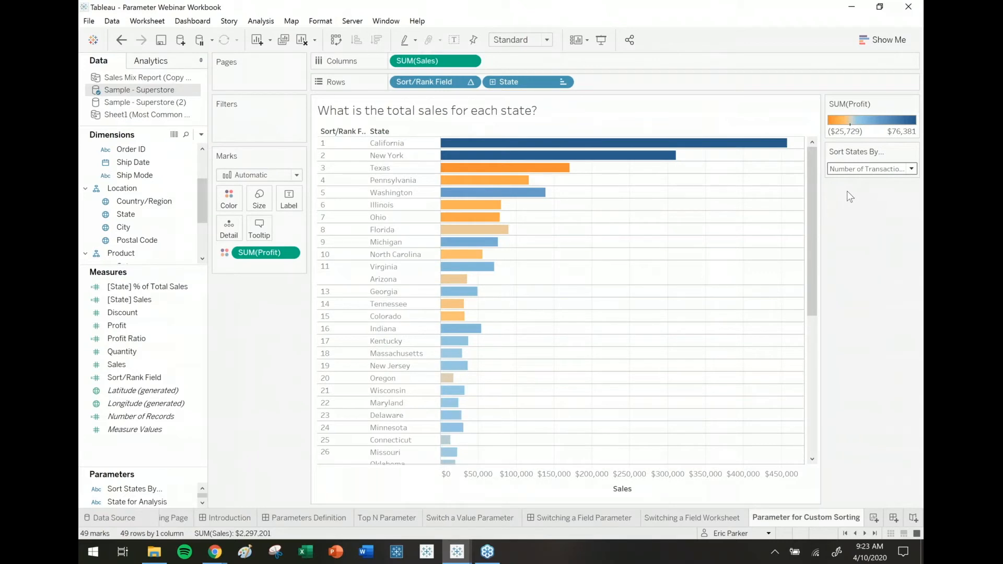
{"action": "left_click", "coordinate": [854, 170]}
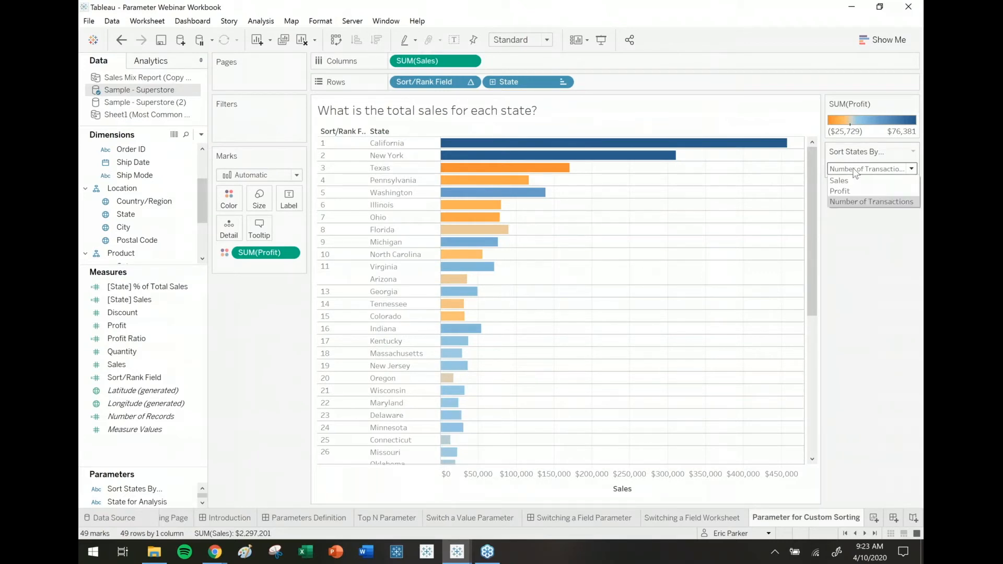
{"action": "left_click", "coordinate": [855, 182]}
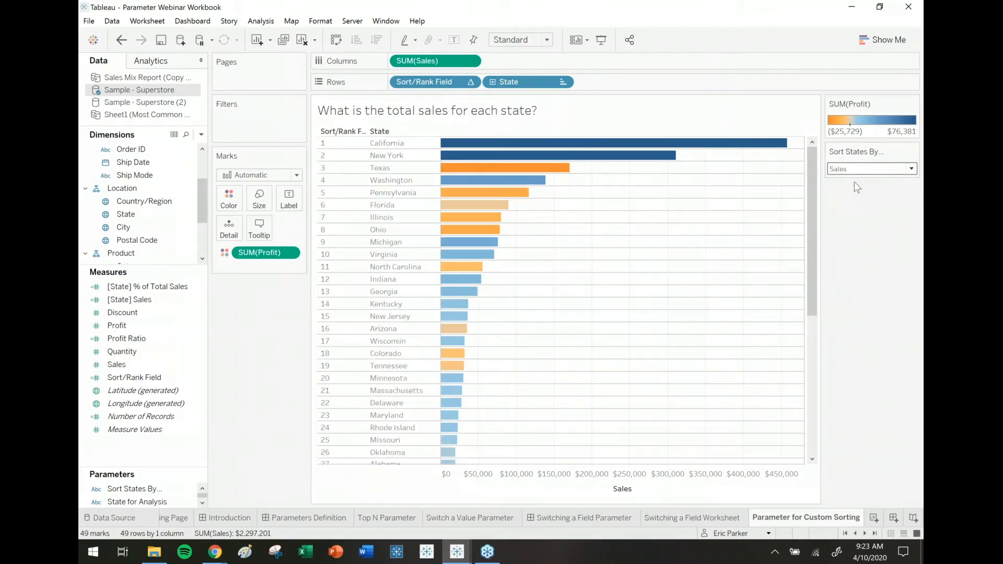
{"action": "left_click", "coordinate": [857, 170]}
{"action": "left_click", "coordinate": [851, 191]}
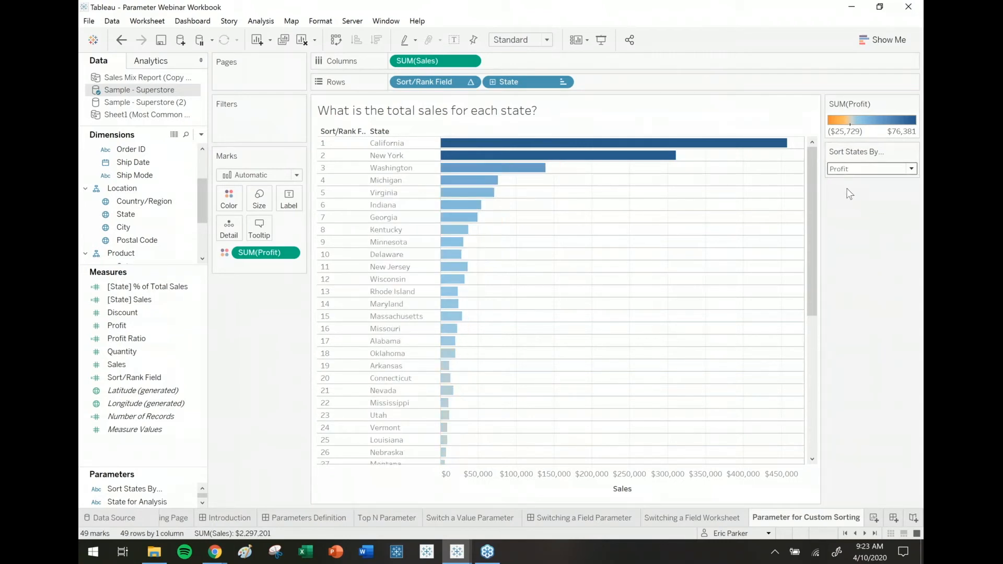
Hide the Sort/Rank Field header in the chart and set Sort States By... to Sales
{"action": "left_click", "coordinate": [471, 82]}
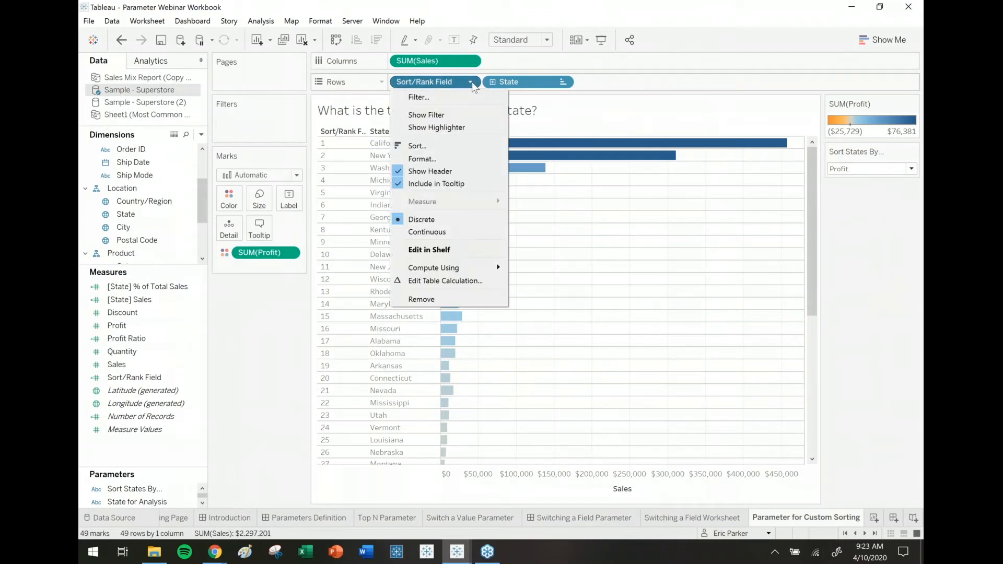
{"action": "left_click", "coordinate": [455, 170]}
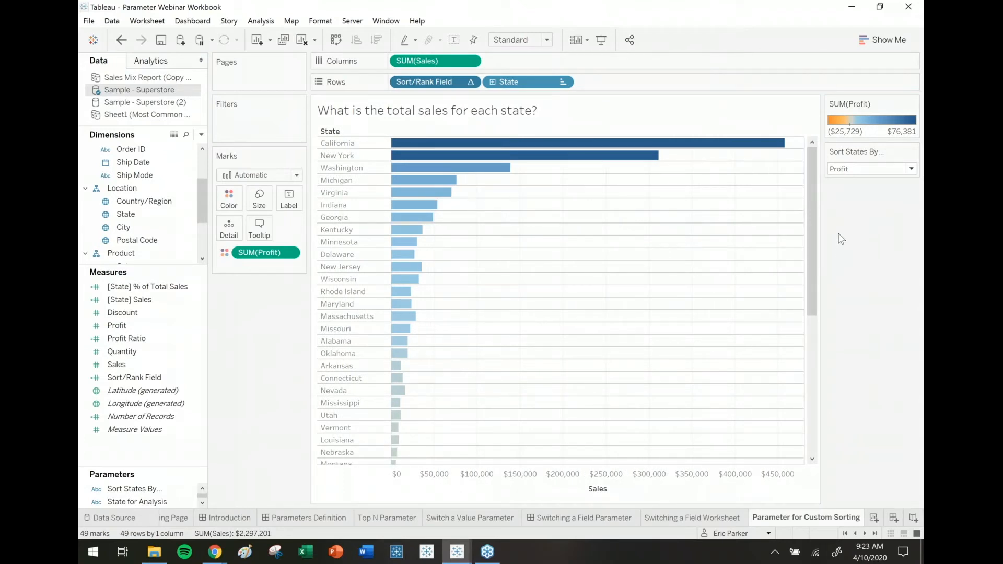
{"action": "left_click", "coordinate": [609, 491]}
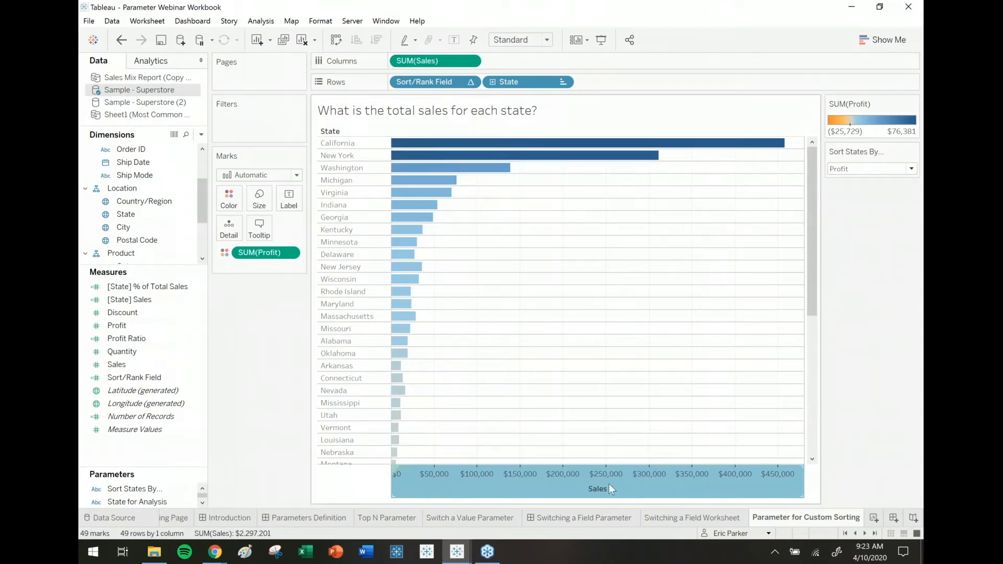
{"action": "left_click", "coordinate": [850, 169]}
{"action": "left_click", "coordinate": [843, 181]}
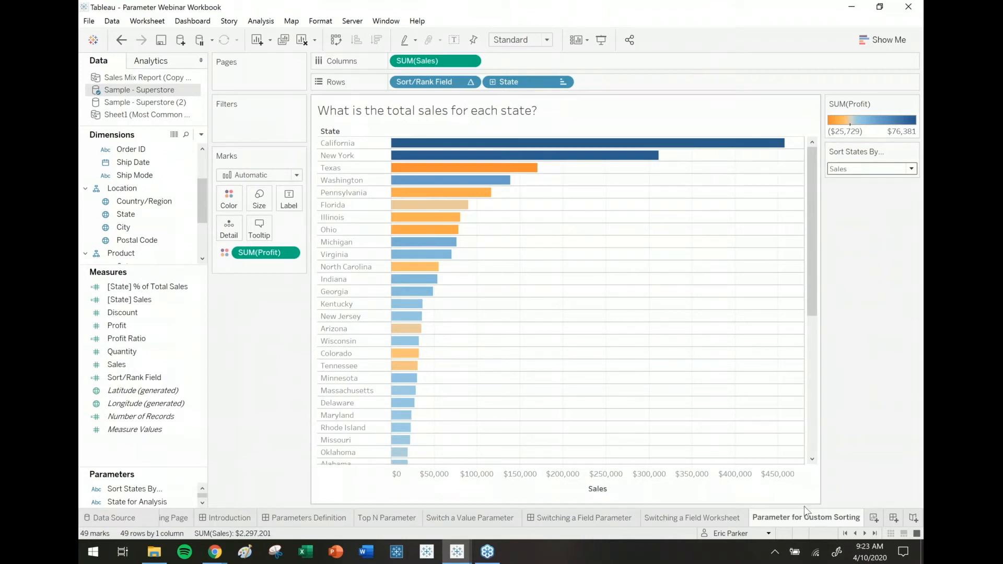
Switch to the Parameter Label GIF Workbook and show its Highlight Table Birthdays dashboard in presentation mode
{"action": "left_click", "coordinate": [797, 518]}
{"action": "key", "text": "ctrl+Tab"}
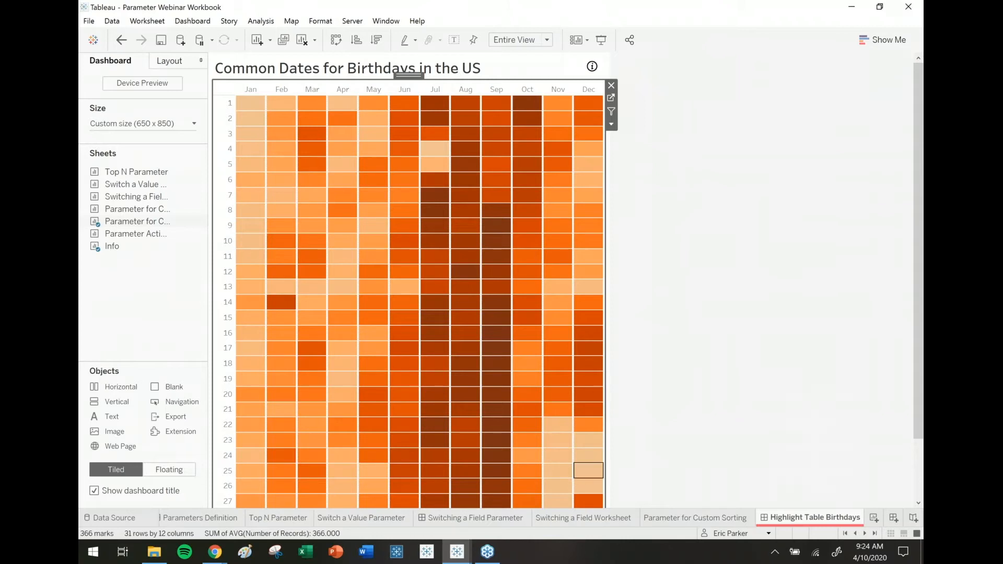
{"action": "left_click", "coordinate": [453, 556]}
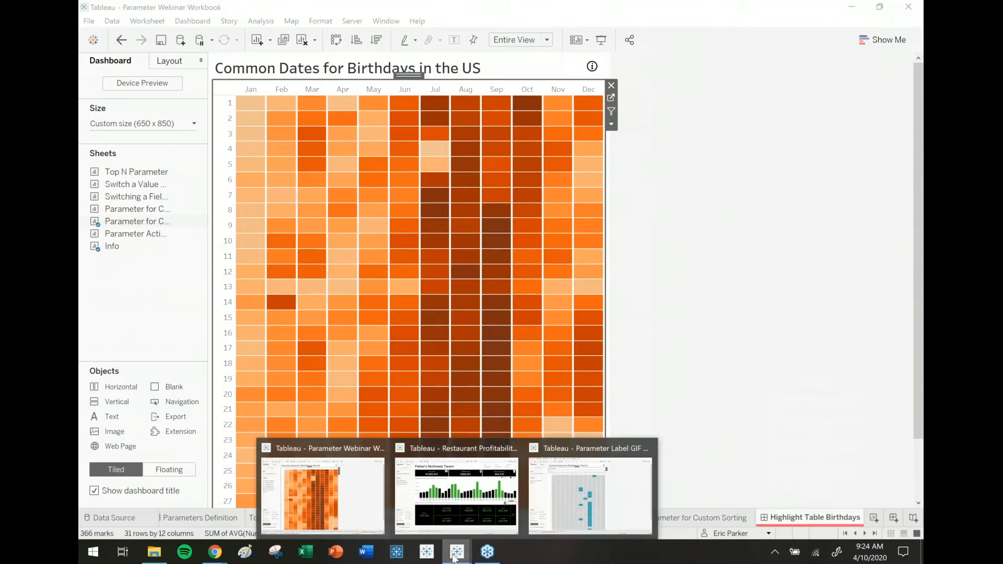
{"action": "left_click", "coordinate": [598, 509]}
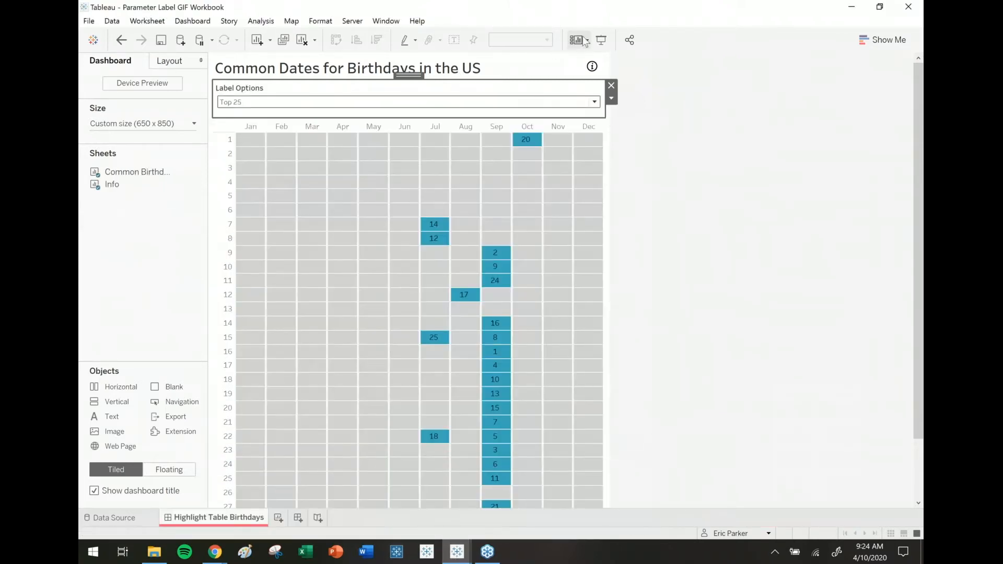
{"action": "left_click", "coordinate": [601, 40]}
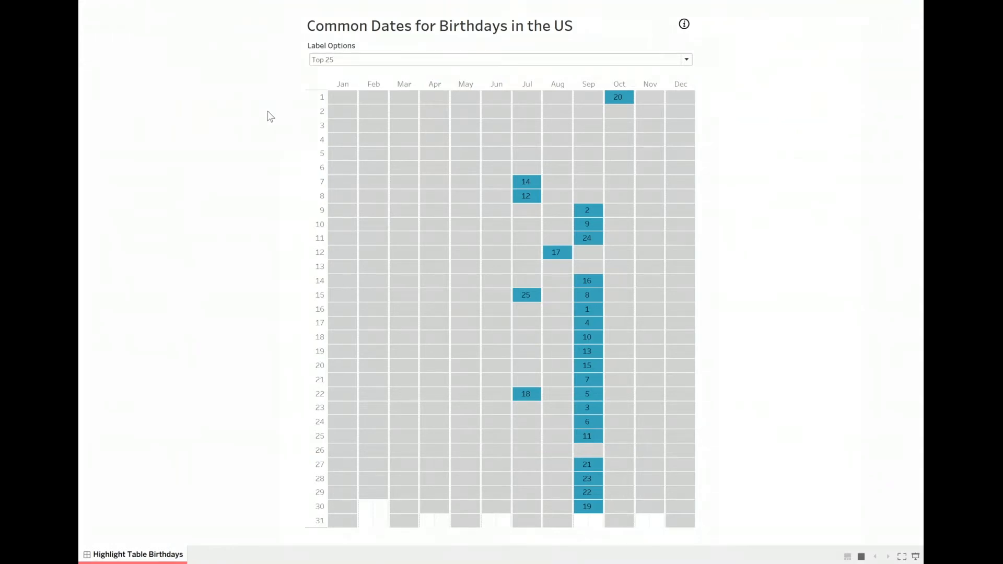
Demonstrate the Label Options parameter on the birthdays table by switching it to Top 10, Bottom 10 and Bottom 25
{"action": "left_click", "coordinate": [371, 60]}
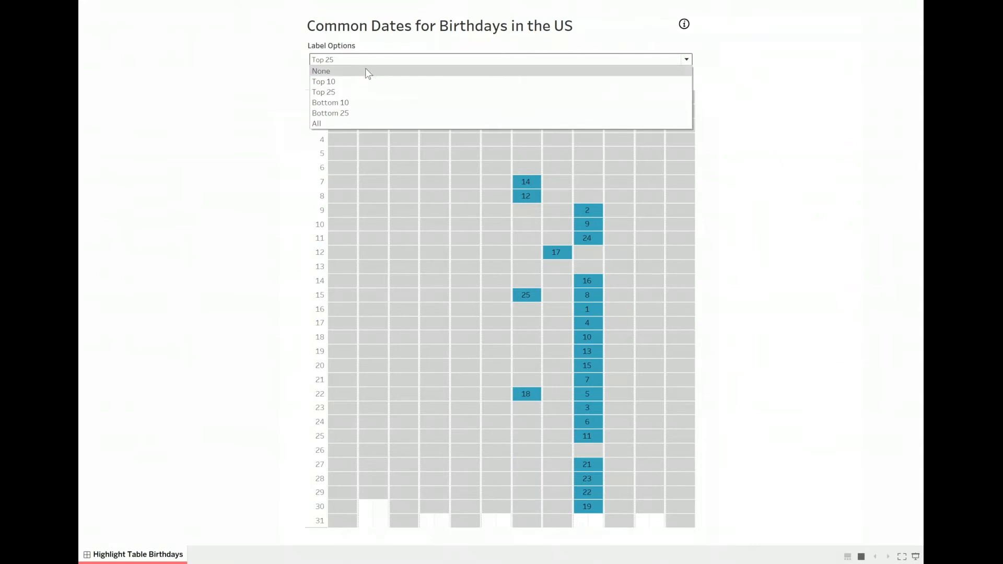
{"action": "left_click", "coordinate": [361, 82]}
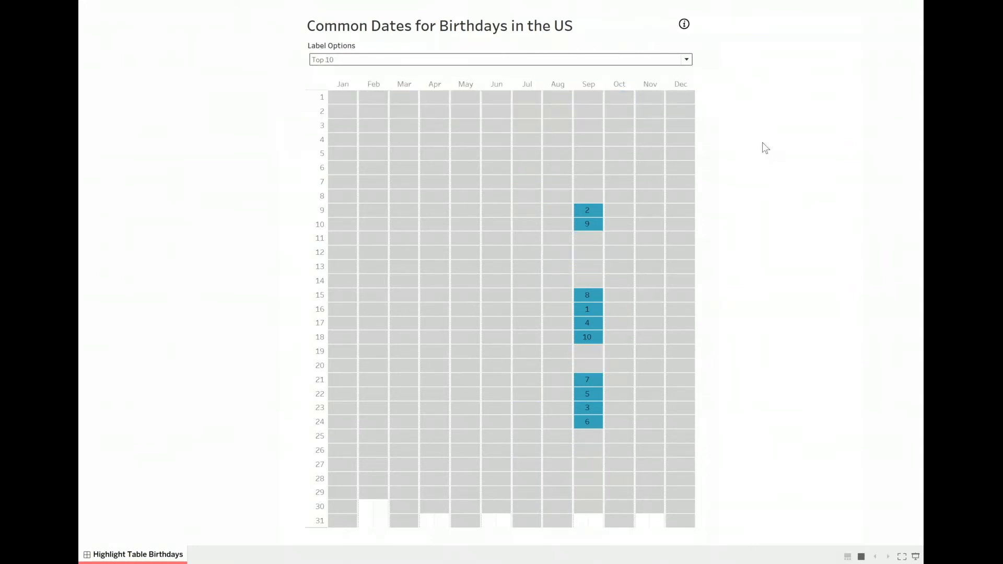
{"action": "left_click", "coordinate": [688, 59]}
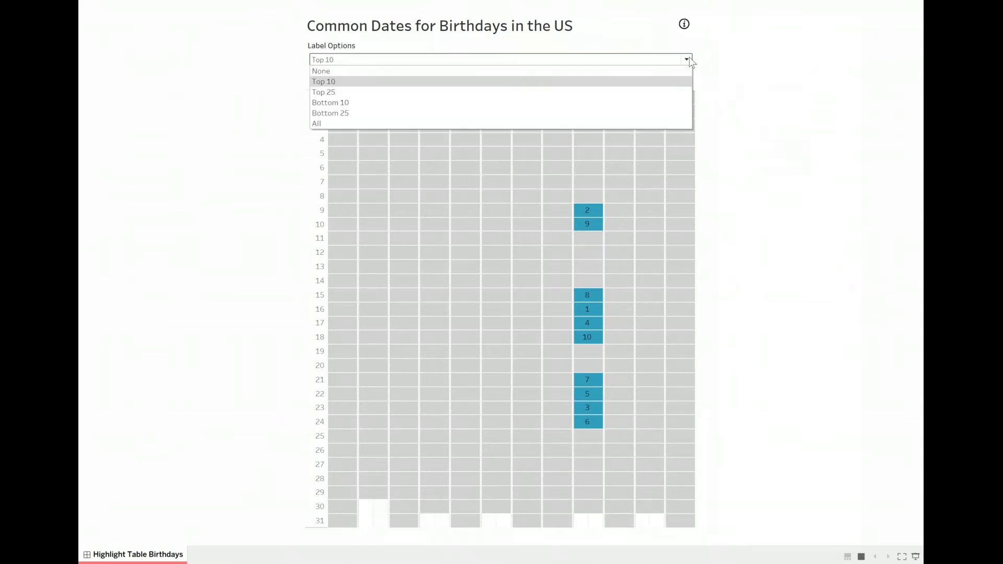
{"action": "left_click", "coordinate": [623, 109]}
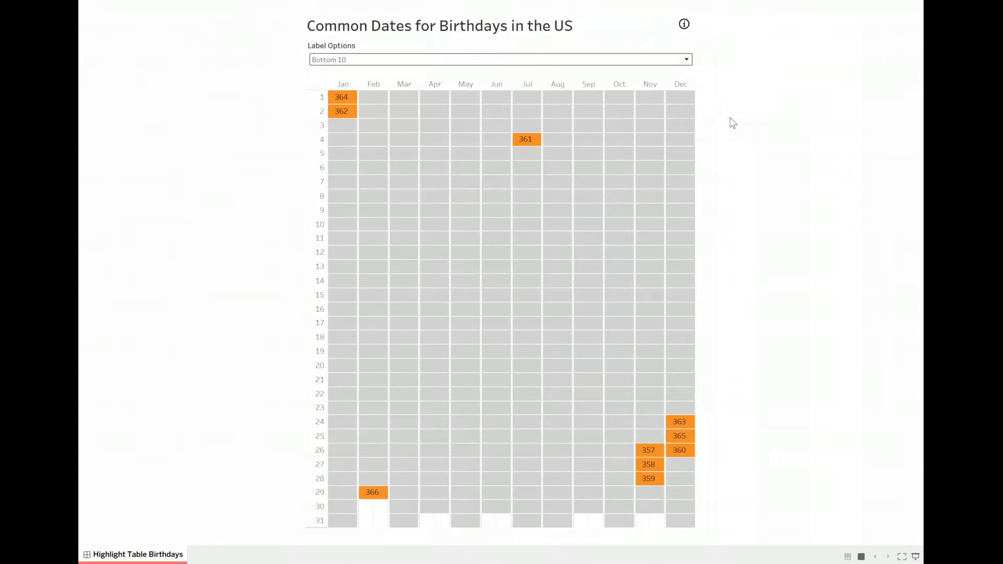
{"action": "left_click", "coordinate": [688, 60]}
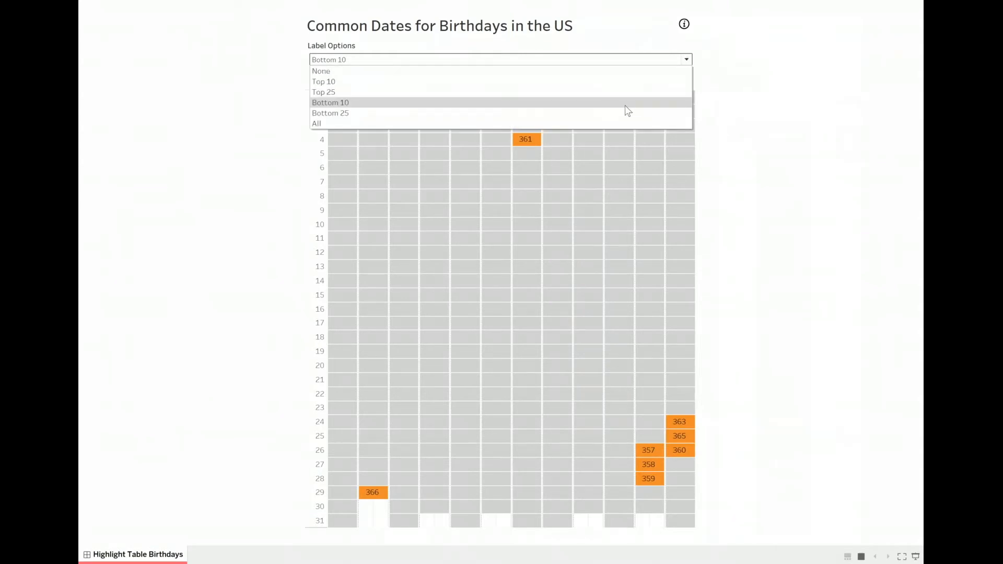
{"action": "left_click", "coordinate": [623, 113]}
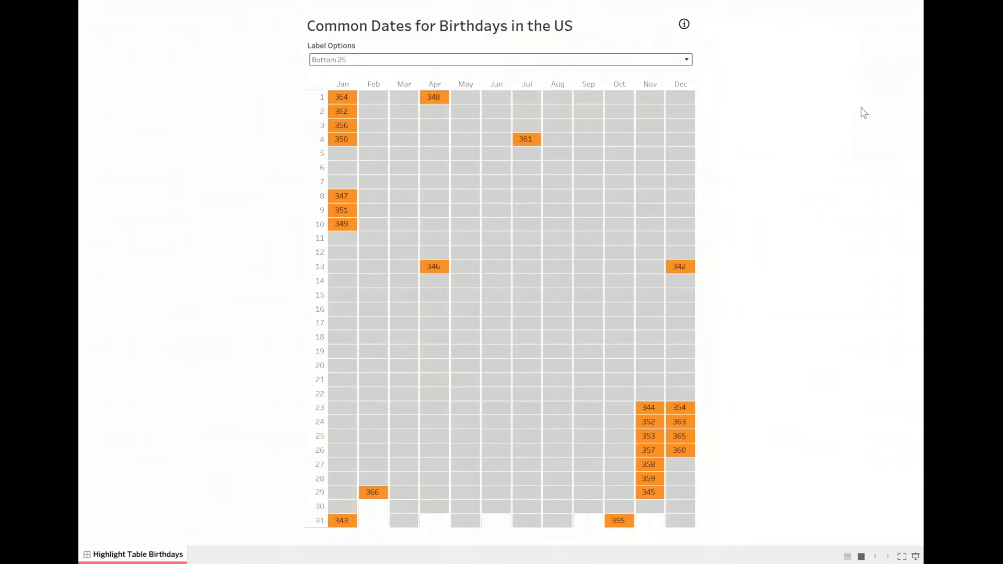
Leave presentation mode and show the Parameter Action - Asymmetric worksheet in the Parameter Webinar Workbook
{"action": "key", "text": "Escape"}
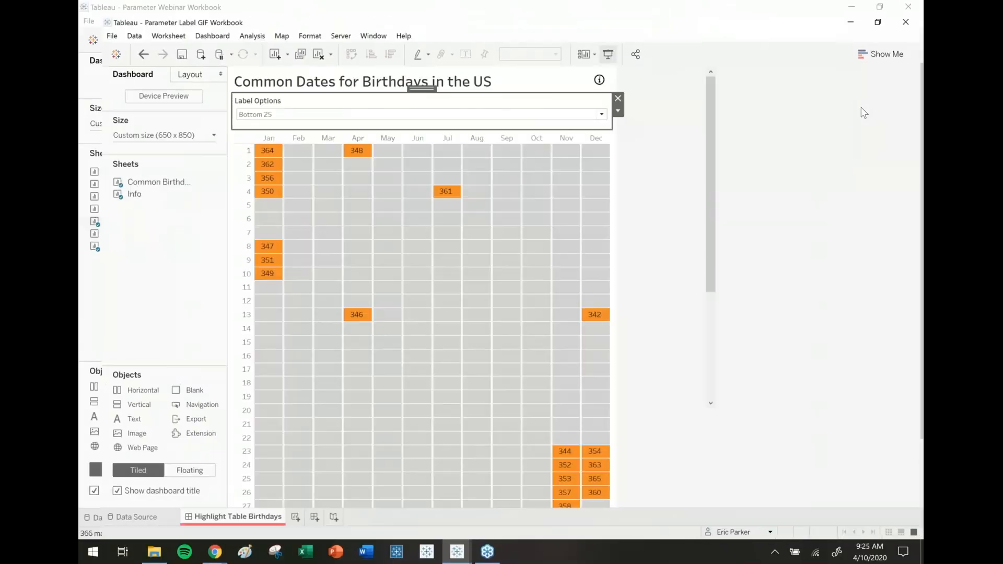
{"action": "key", "text": "alt+Tab"}
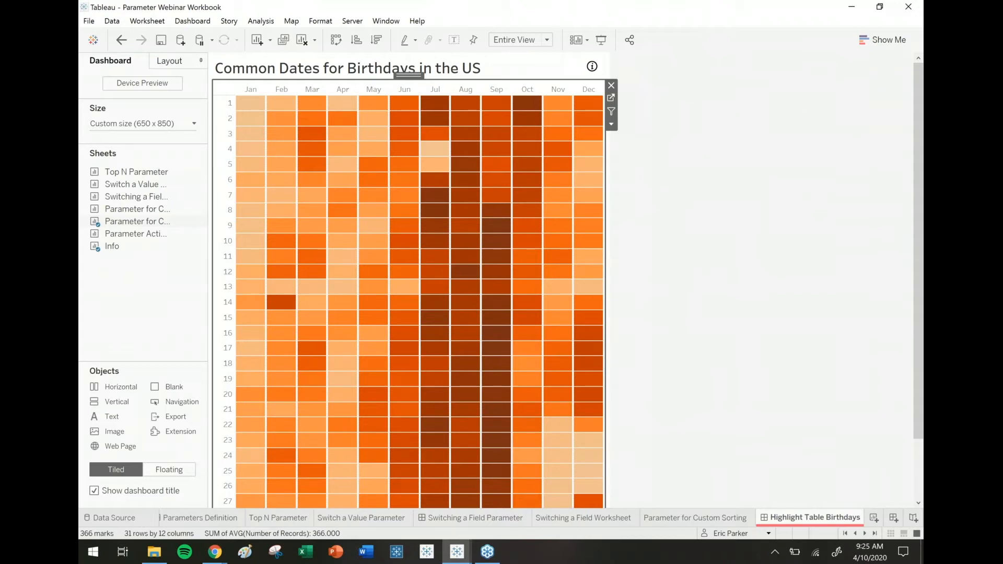
{"action": "left_click", "coordinate": [611, 98]}
{"action": "key", "text": "ctrl+Tab"}
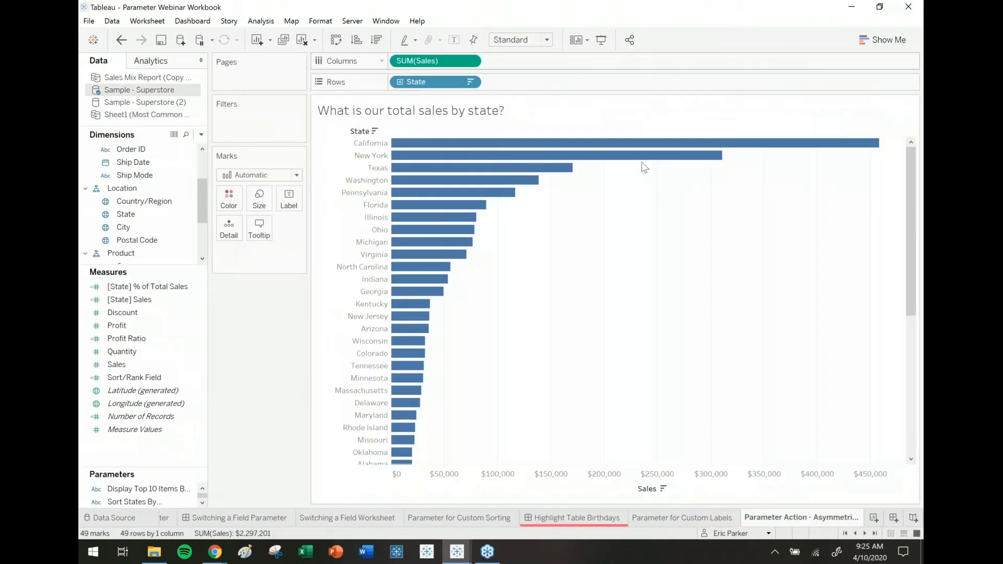
Switch to Chrome to view the asymmetric drill down example in Tableau Help, and return to the Parameter Webinar Workbook
{"action": "left_click", "coordinate": [215, 551]}
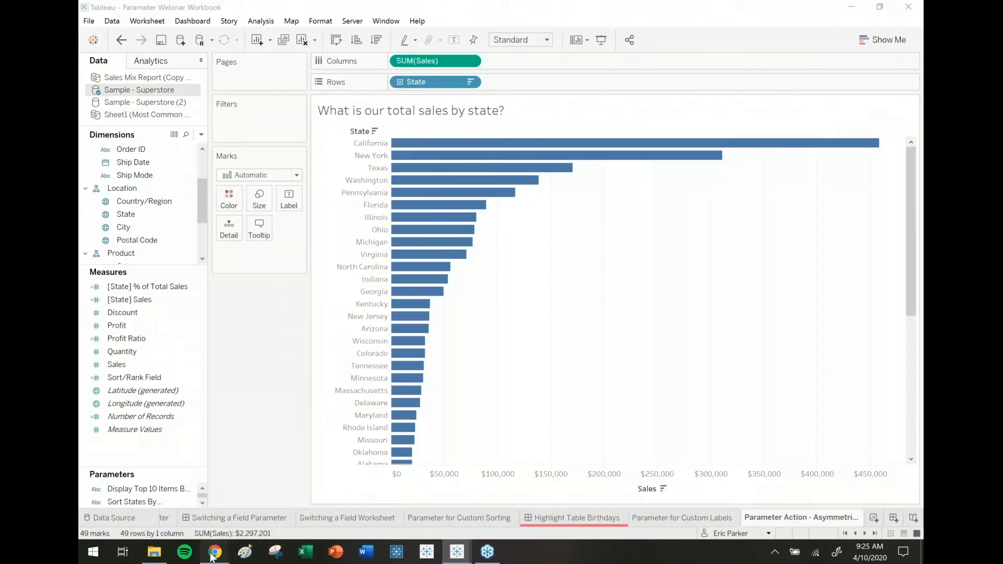
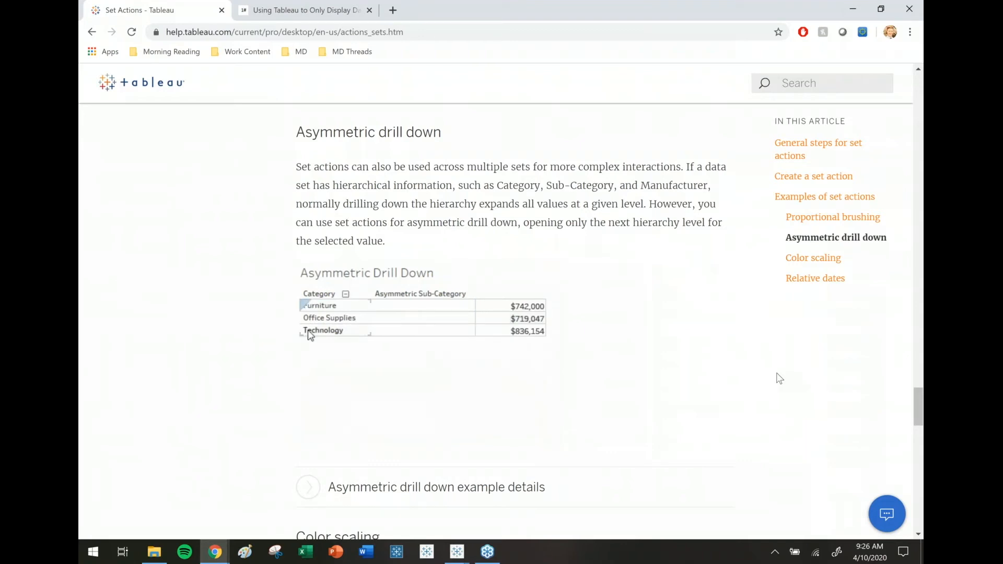
{"action": "left_click", "coordinate": [453, 558]}
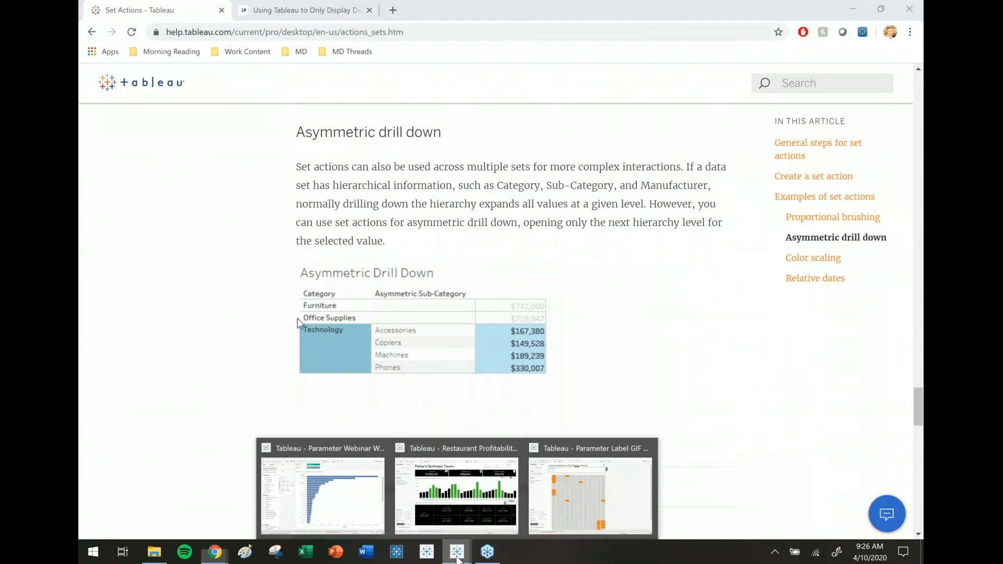
{"action": "left_click", "coordinate": [340, 523]}
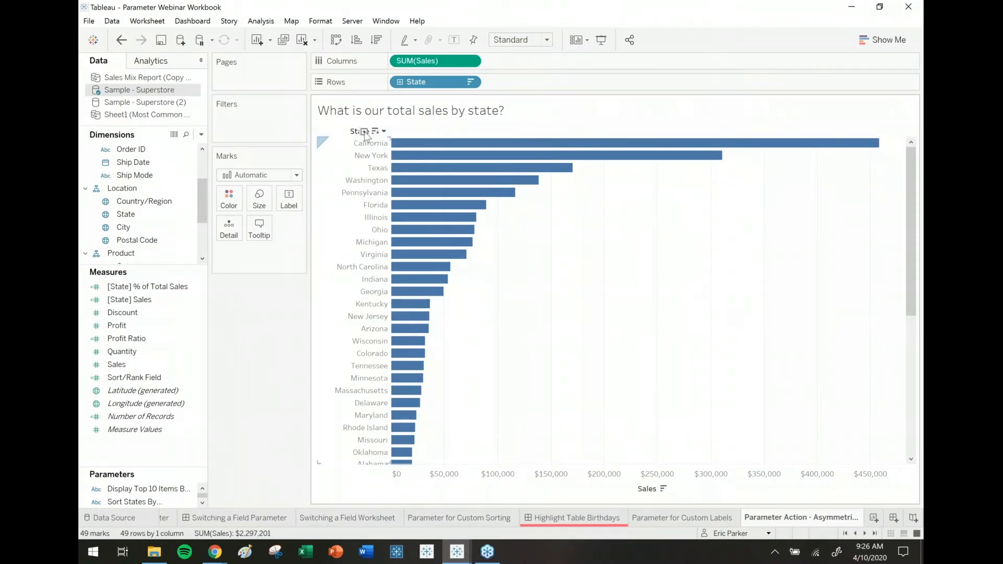
Expand the State hierarchy to the City level in the sales chart, look over the cities and collapse it again
{"action": "left_click_drag", "start_coordinate": [127, 266], "coordinate": [171, 439]}
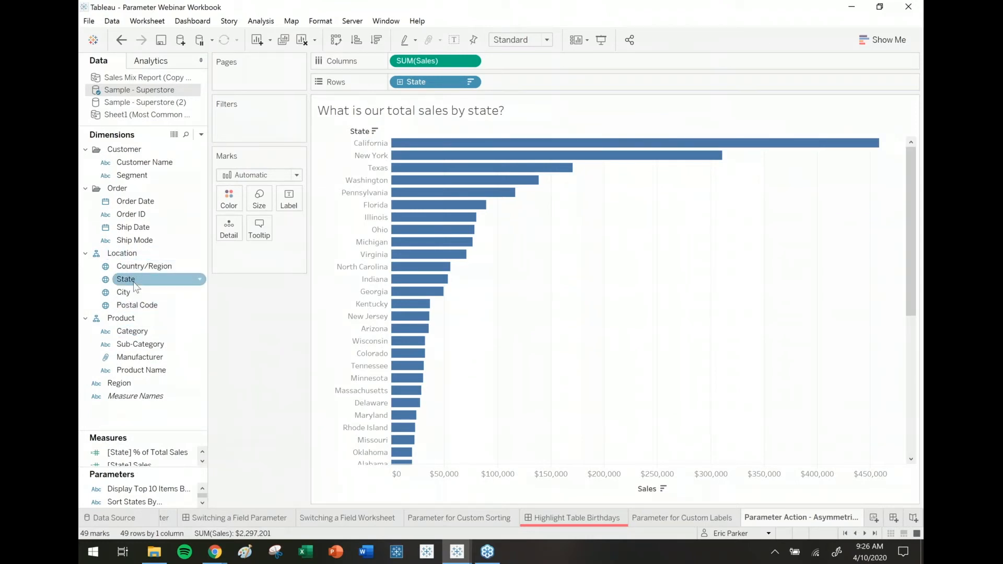
{"action": "left_click_drag", "start_coordinate": [128, 280], "coordinate": [365, 135]}
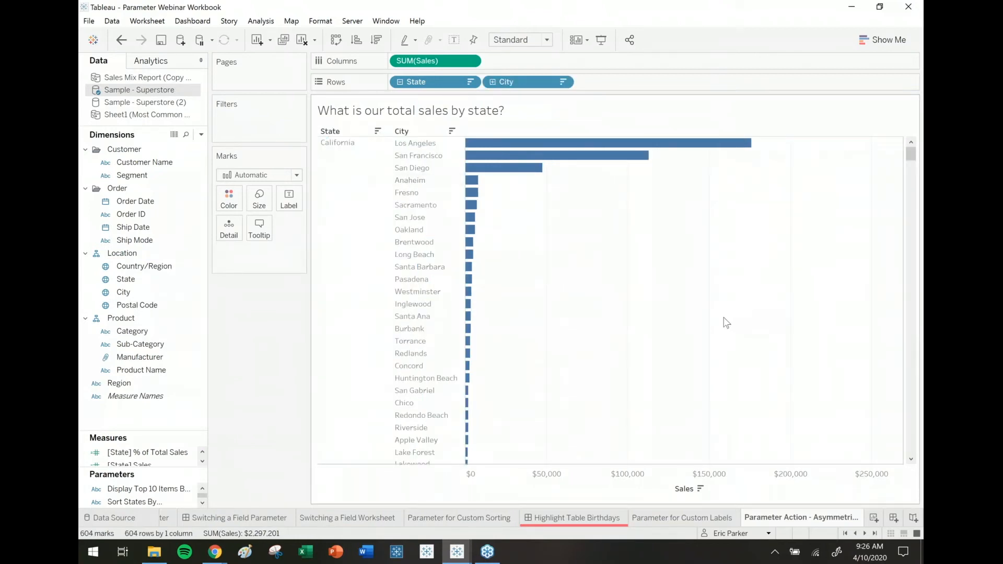
{"action": "scroll", "coordinate": [726, 322], "scroll_direction": "down", "scroll_amount": 20}
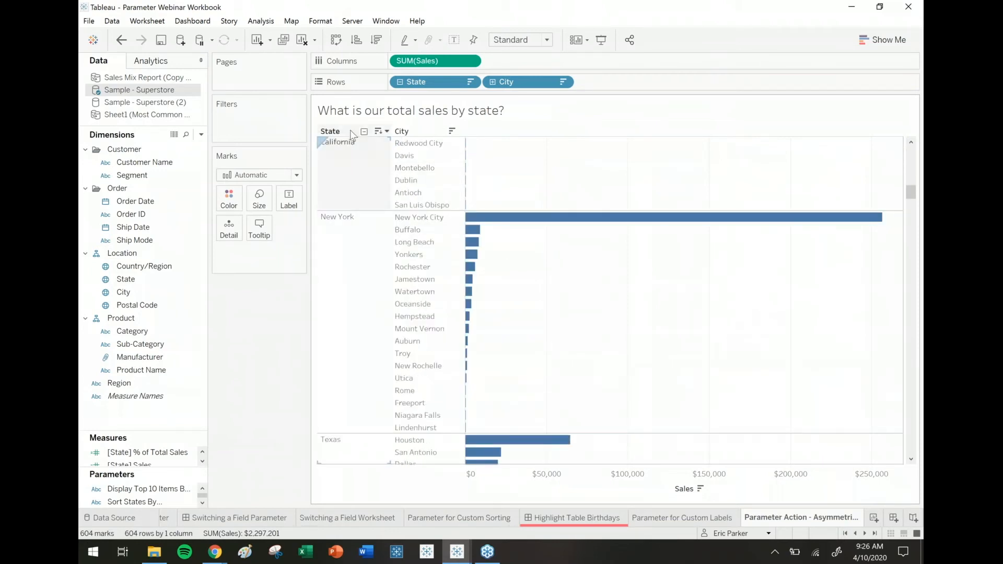
{"action": "left_click", "coordinate": [364, 131]}
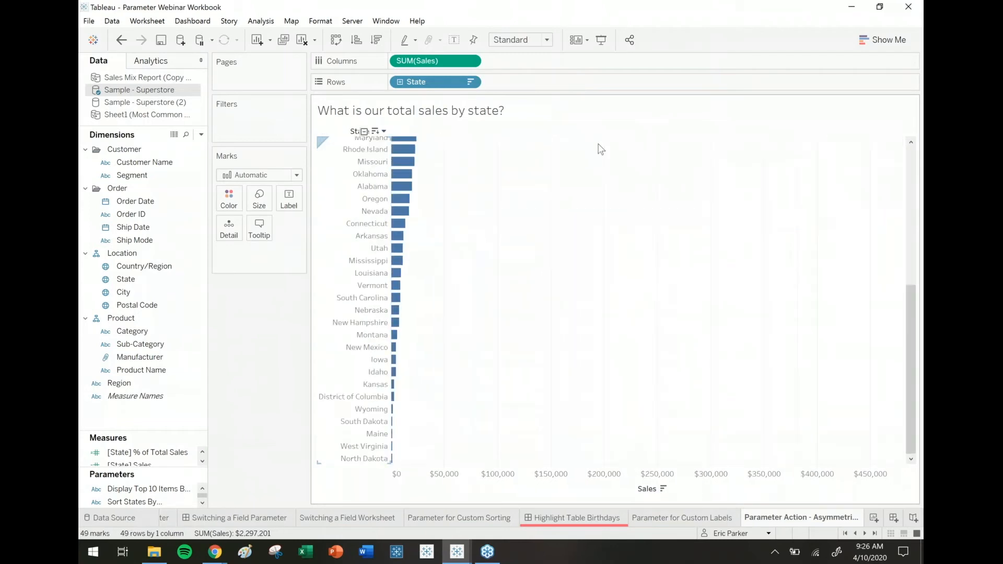
{"action": "left_click", "coordinate": [911, 148]}
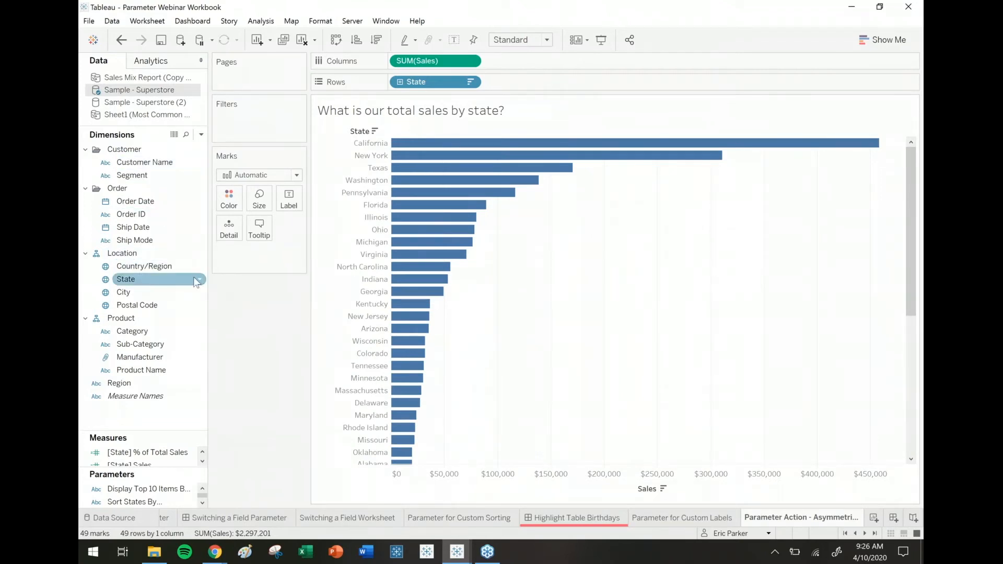
Make room to show the whole parameters list and start a new parameter from the State field, named Selected State
{"action": "left_click_drag", "start_coordinate": [151, 445], "coordinate": [150, 340]}
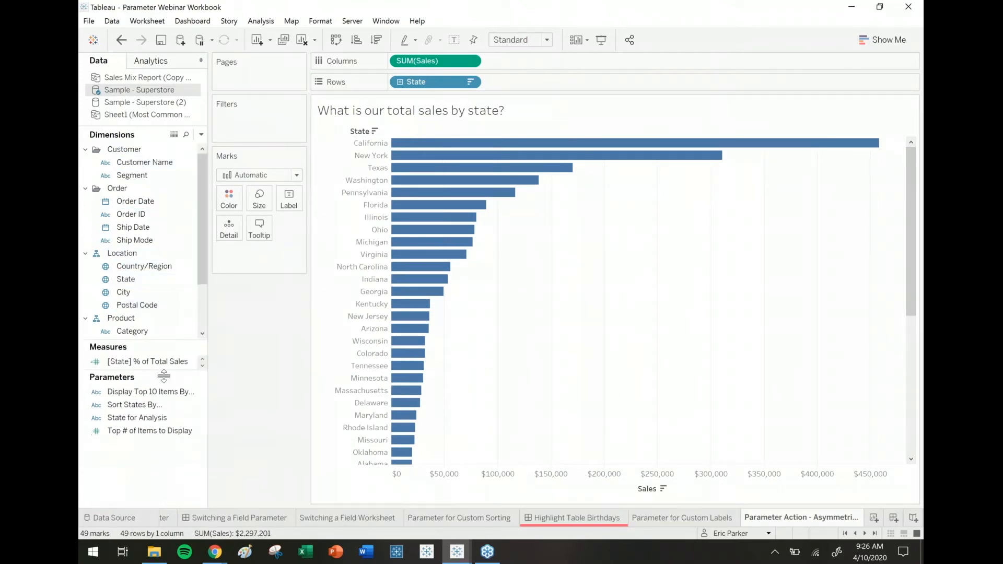
{"action": "left_click", "coordinate": [134, 406]}
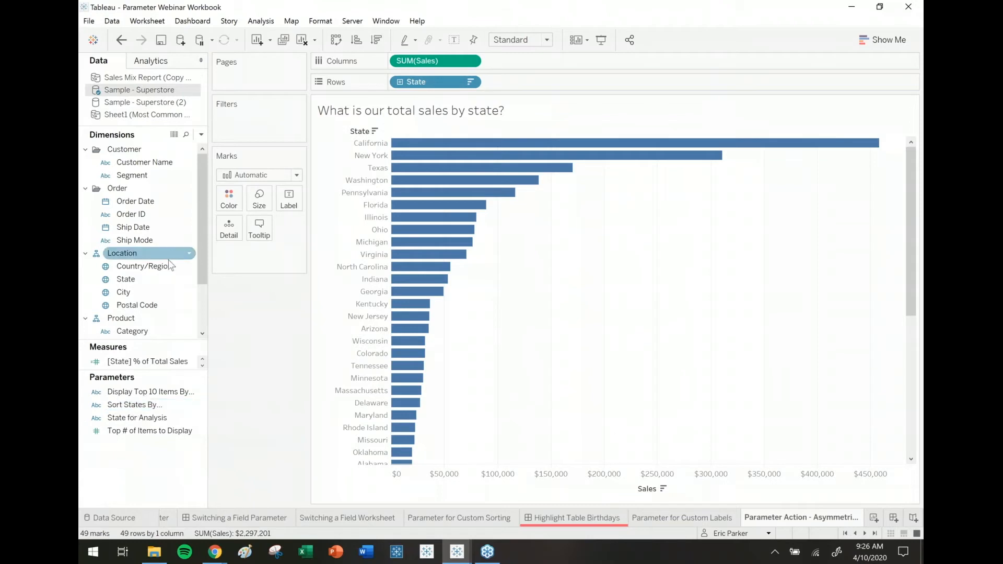
{"action": "left_click", "coordinate": [189, 281]}
{"action": "left_click", "coordinate": [189, 283]}
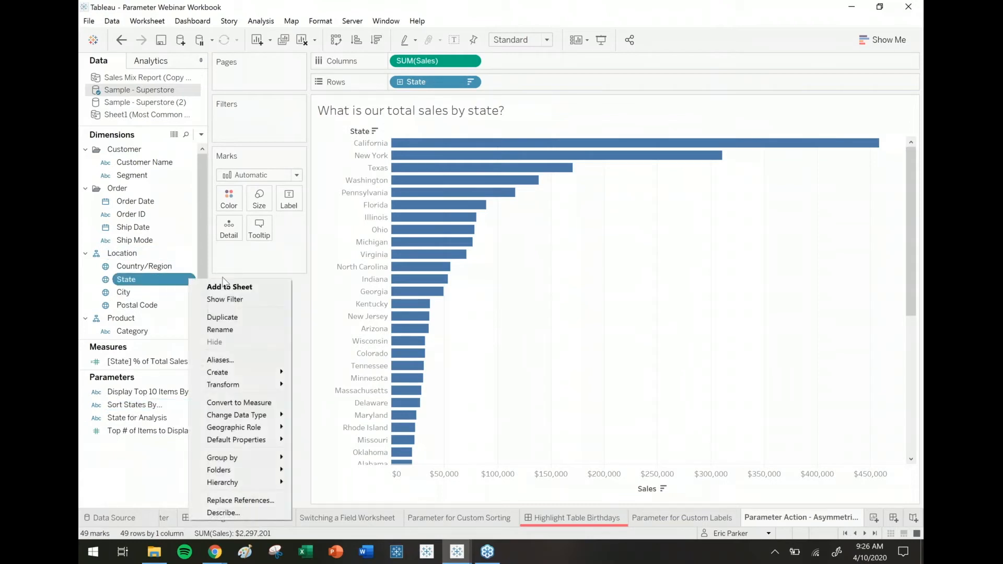
{"action": "mouse_move", "coordinate": [233, 374]}
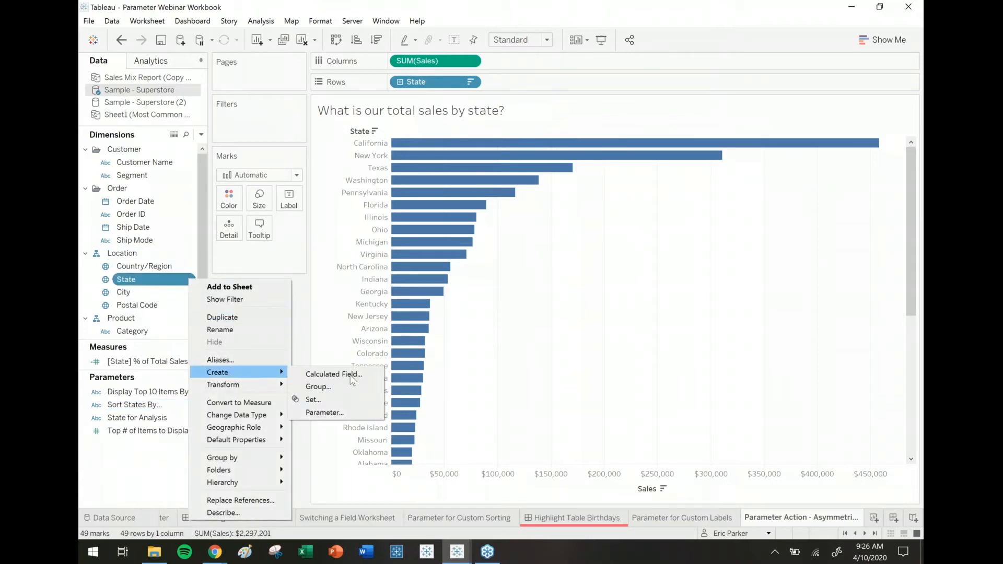
{"action": "left_click", "coordinate": [324, 412]}
{"action": "type", "text": "Selected State"}
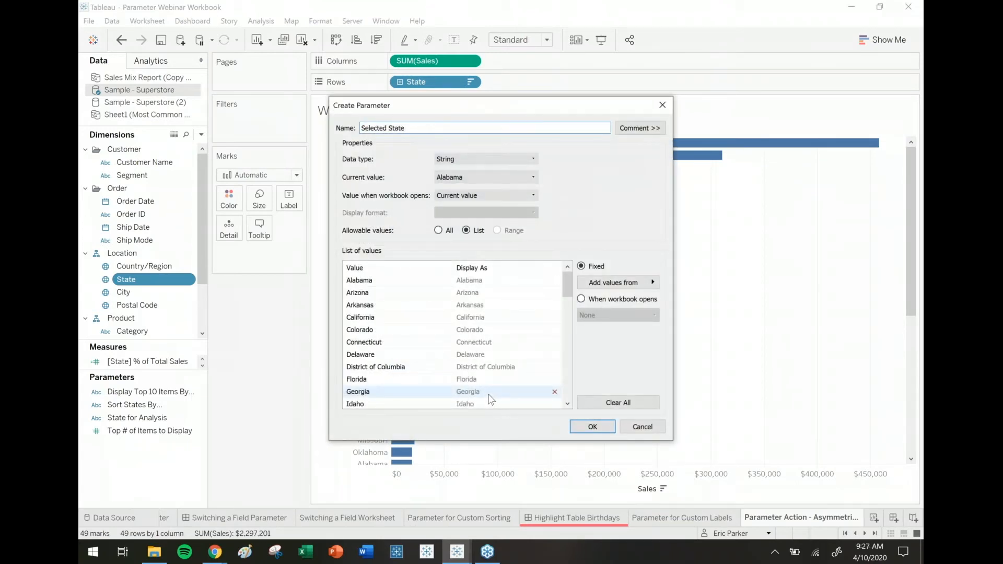
Set the Selected State parameter's current value to New York and create the parameter
{"action": "left_click", "coordinate": [504, 177]}
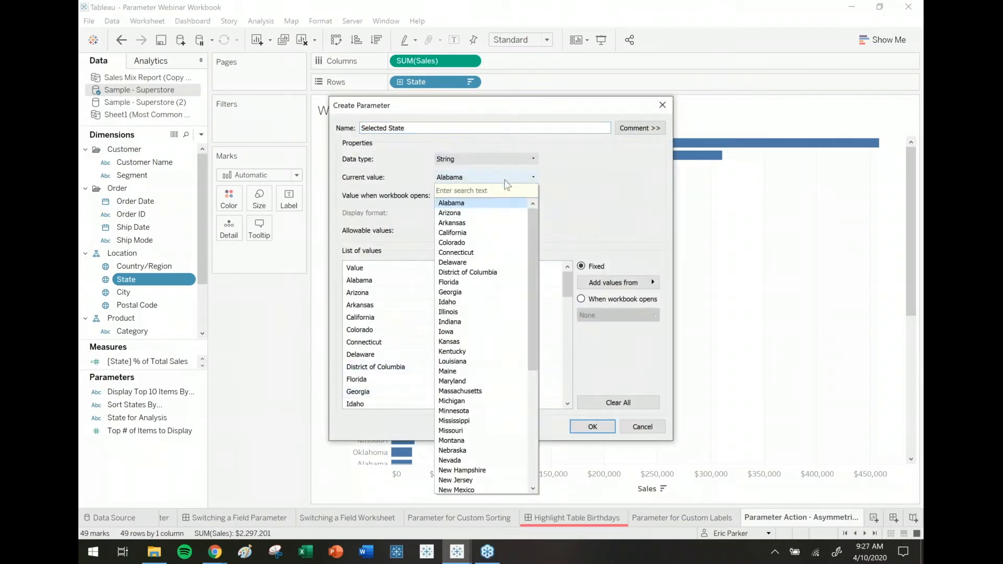
{"action": "left_click_drag", "start_coordinate": [534, 237], "coordinate": [533, 279]}
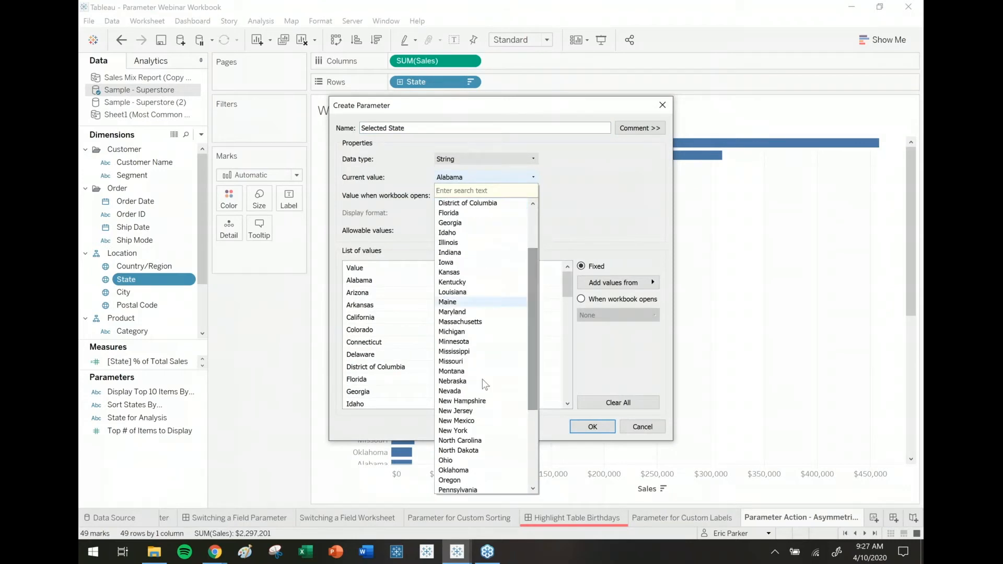
{"action": "left_click", "coordinate": [461, 431]}
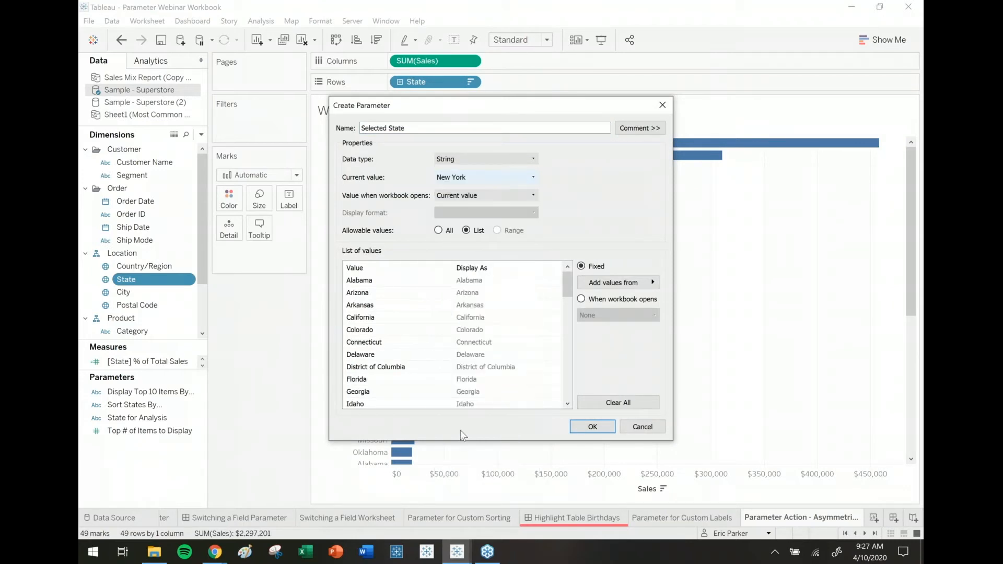
{"action": "left_click", "coordinate": [590, 427]}
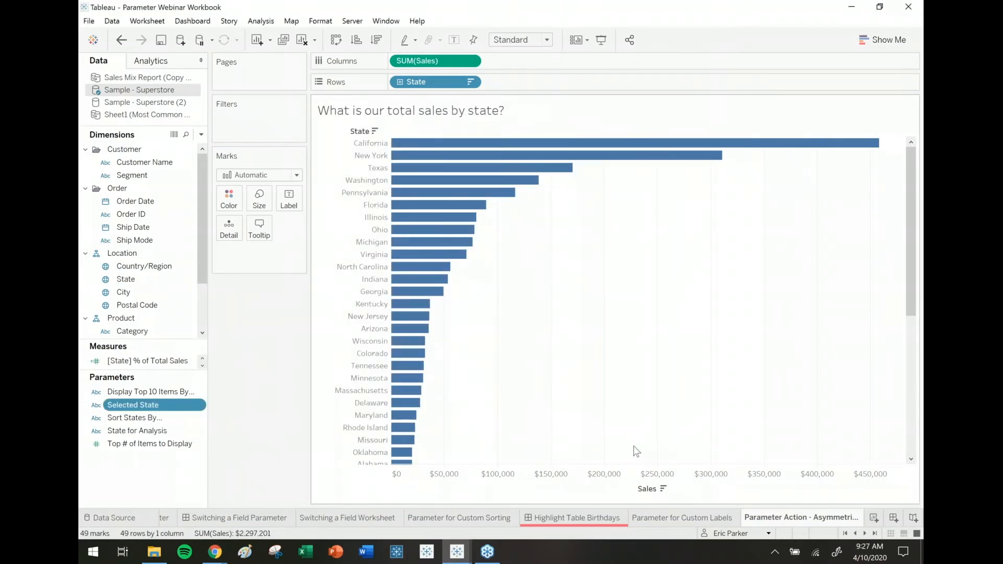
Start a calculated field from the Selected State parameter and name it Cities
{"action": "left_click", "coordinate": [201, 407]}
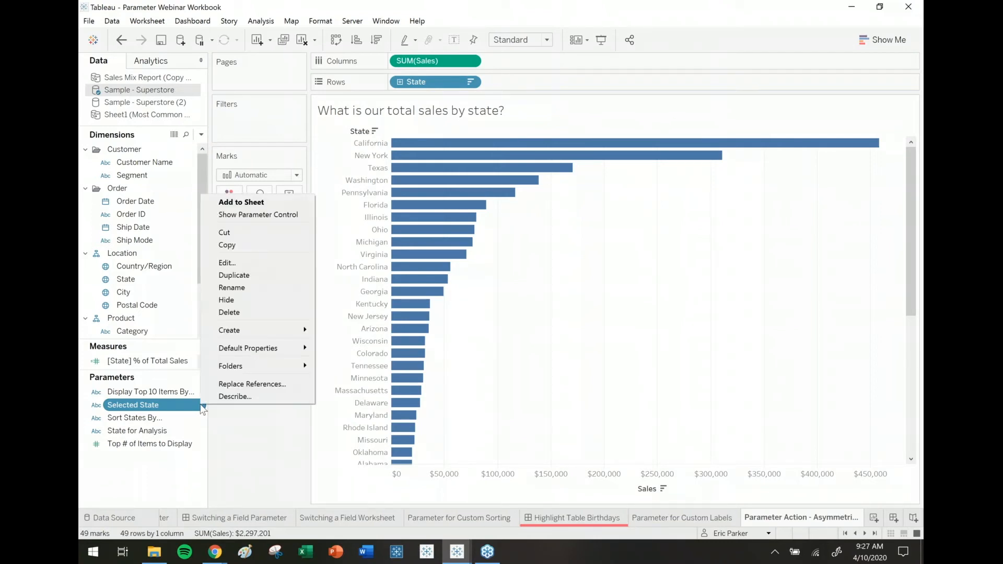
{"action": "mouse_move", "coordinate": [258, 328]}
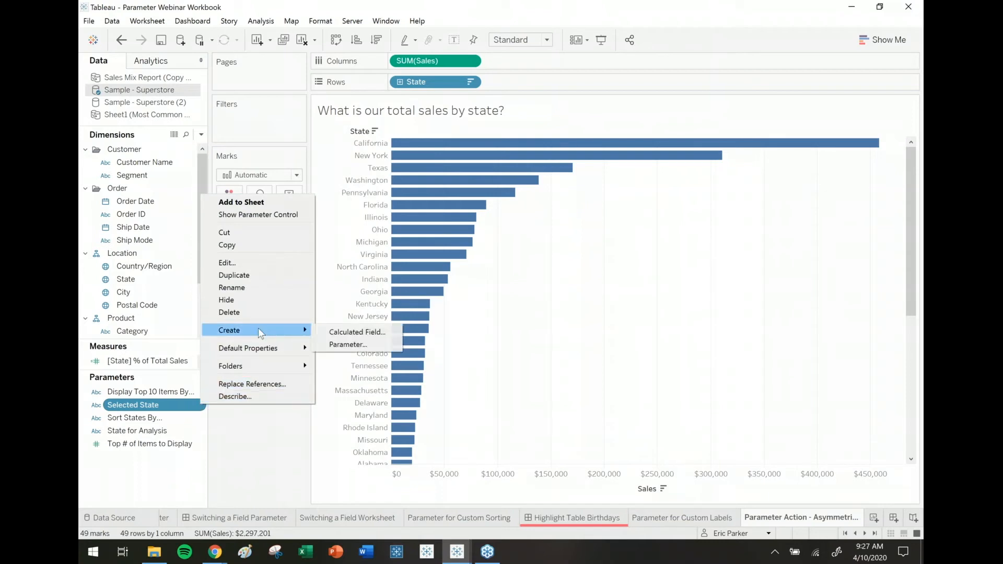
{"action": "left_click", "coordinate": [345, 335]}
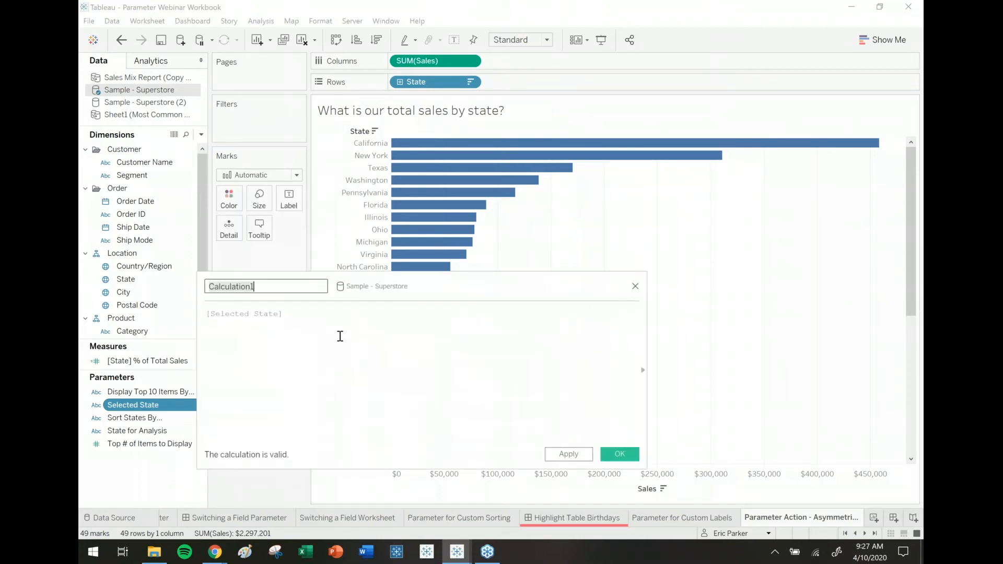
{"action": "type", "text": "Cities"}
{"action": "scroll", "coordinate": [347, 351], "scroll_direction": "up", "scroll_amount": 1}
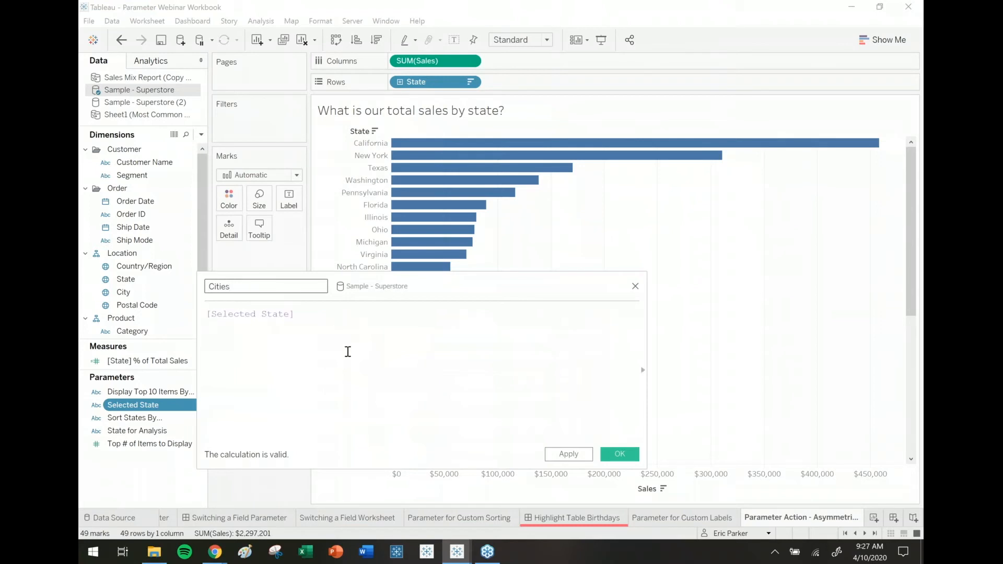
Write the Cities formula as IF [State] = [Selected State] THEN [City] ELSE "" END and create the calculated field
{"action": "left_click", "coordinate": [207, 317]}
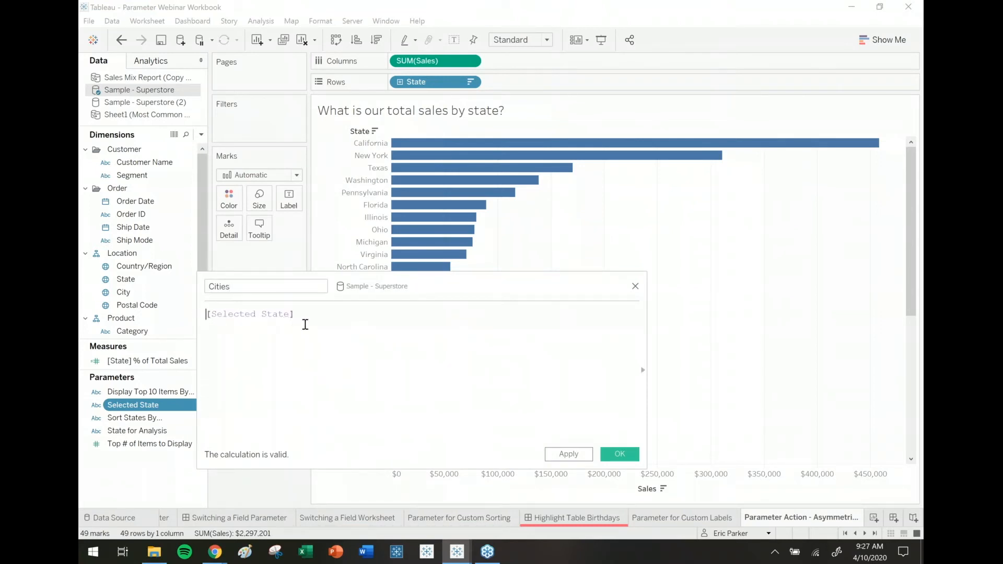
{"action": "type", "text": "IF state"}
{"action": "key", "text": "Return"}
{"action": "type", "text": "="}
{"action": "left_click", "coordinate": [465, 343]}
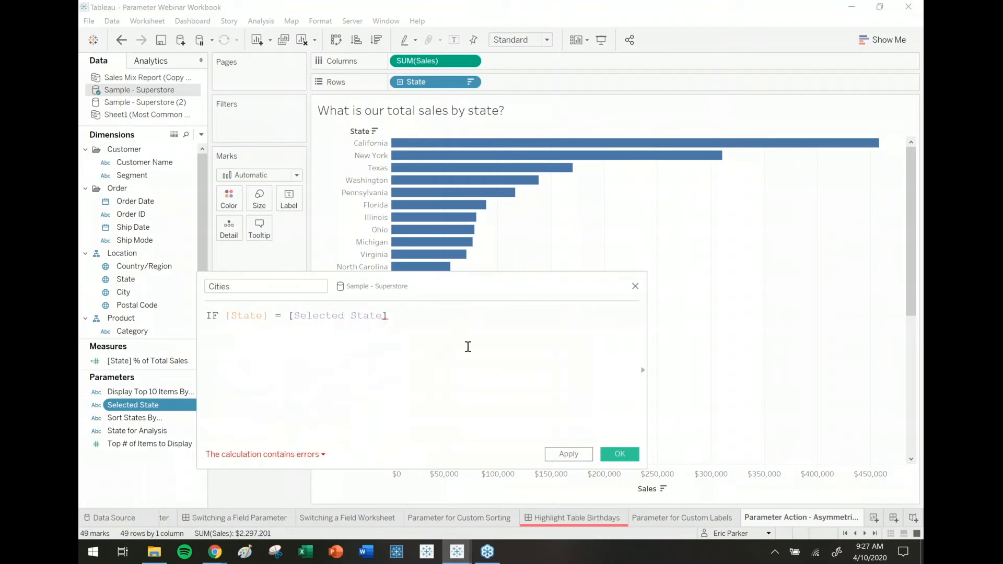
{"action": "type", "text": "THEN \"city"}
{"action": "key", "text": "Return"}
{"action": "type", "text": "ELSE \"\""}
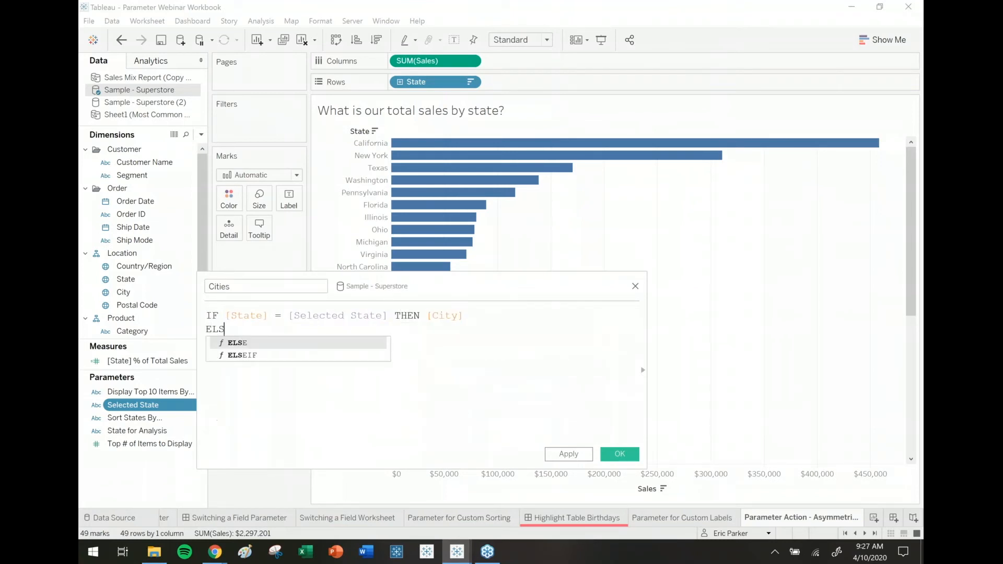
{"action": "key", "text": "Return"}
{"action": "type", "text": "END"}
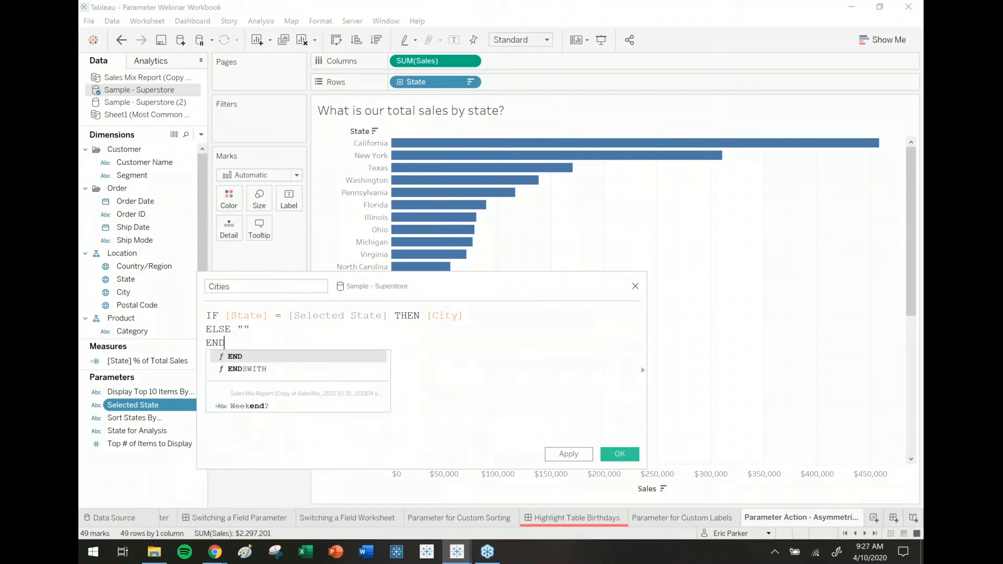
{"action": "left_click", "coordinate": [468, 343]}
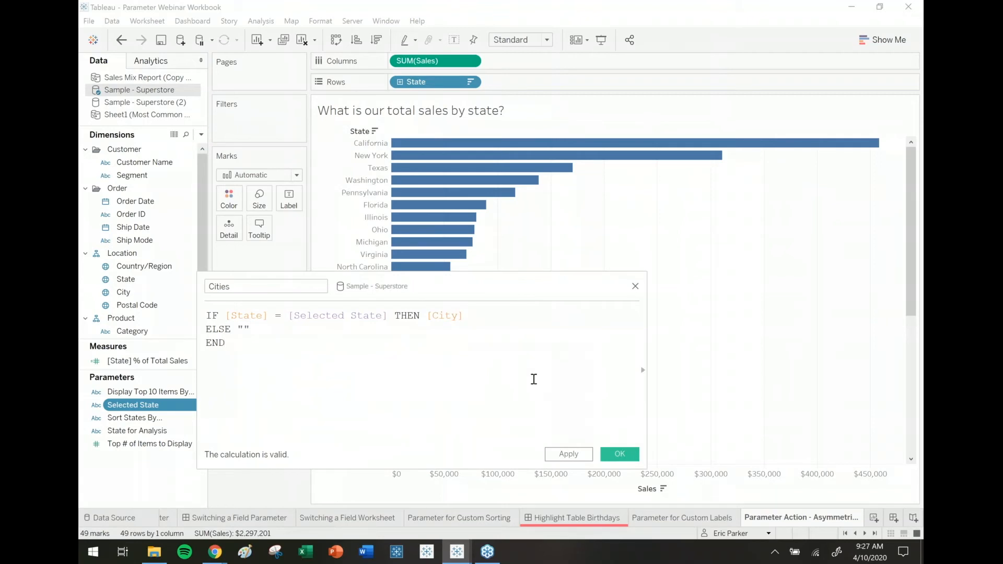
{"action": "left_click", "coordinate": [627, 455]}
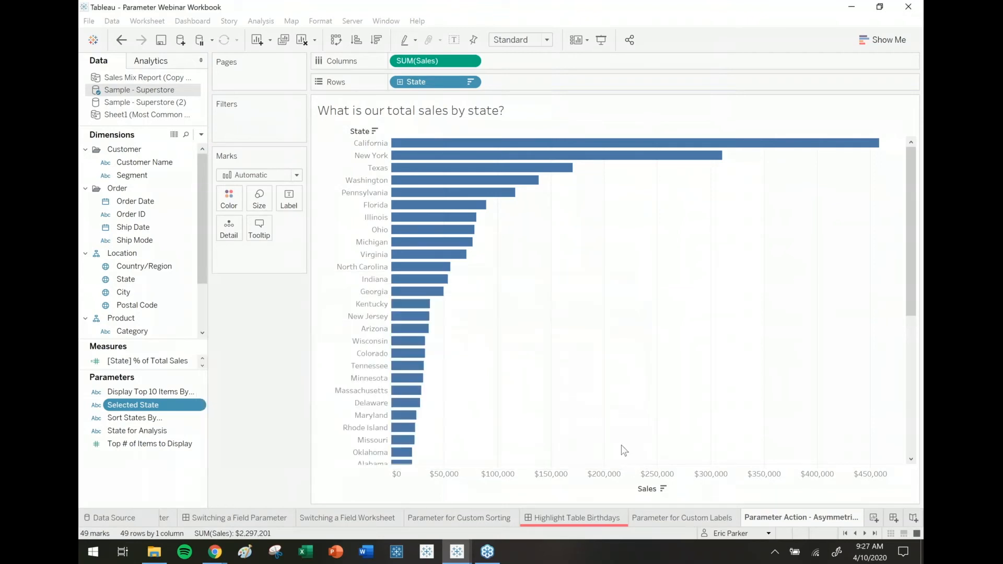
Add the Cities field to the chart's rows after State
{"action": "left_click_drag", "start_coordinate": [124, 256], "coordinate": [643, 86]}
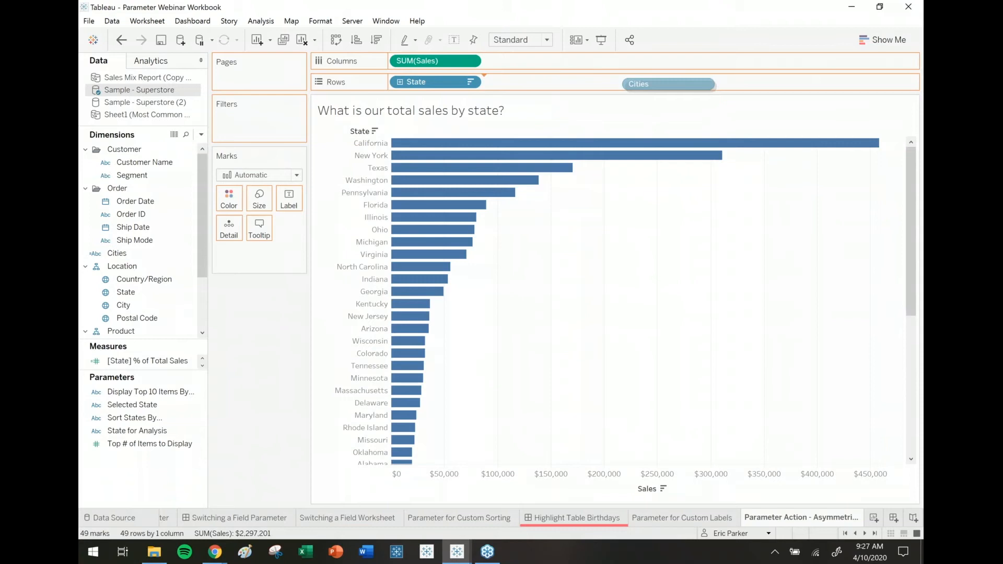
{"action": "left_click_drag", "start_coordinate": [642, 86], "coordinate": [642, 84]}
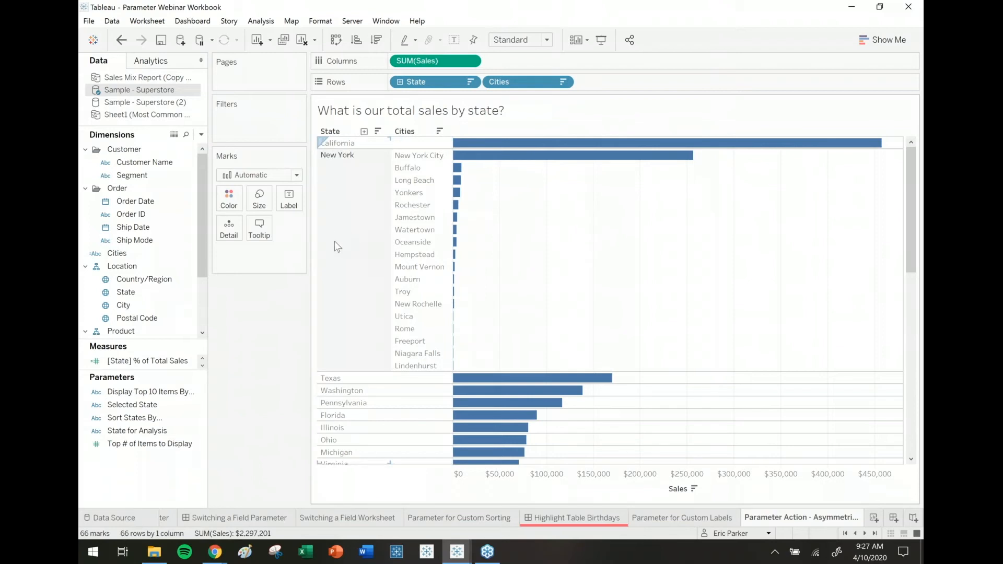
{"action": "mouse_move", "coordinate": [909, 194]}
{"action": "left_mouse_down"}
{"action": "mouse_move", "coordinate": [910, 208]}
{"action": "mouse_move", "coordinate": [914, 194]}
{"action": "left_mouse_up"}
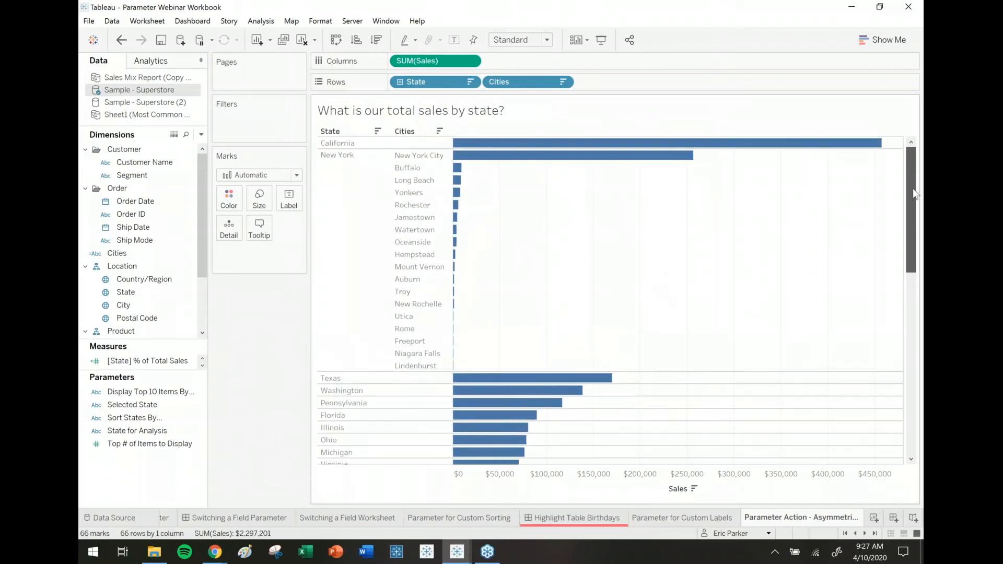
Show the Selected State parameter control and test it by choosing Texas and returning to New York
{"action": "left_click", "coordinate": [133, 406]}
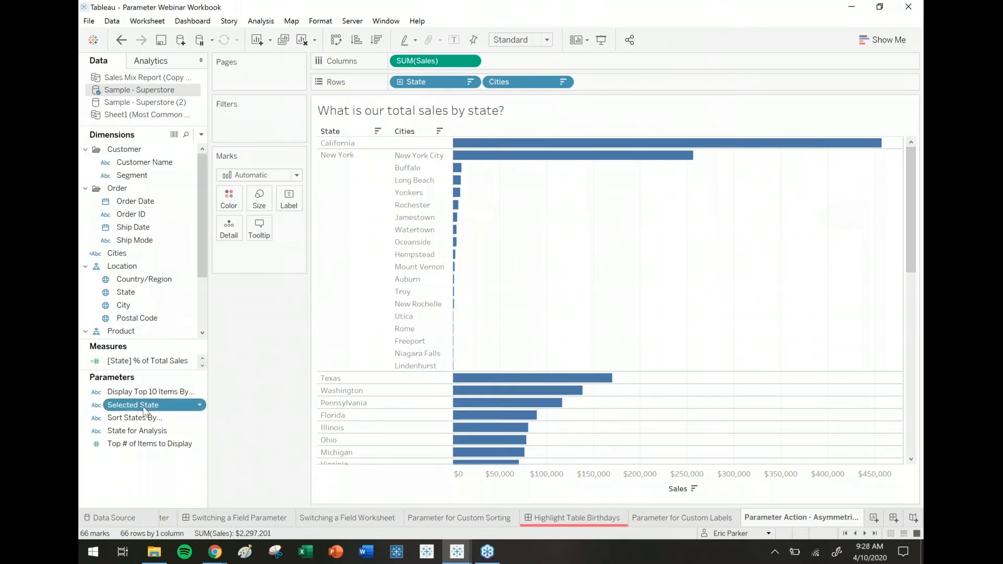
{"action": "right_click", "coordinate": [144, 405]}
{"action": "left_click", "coordinate": [201, 217]}
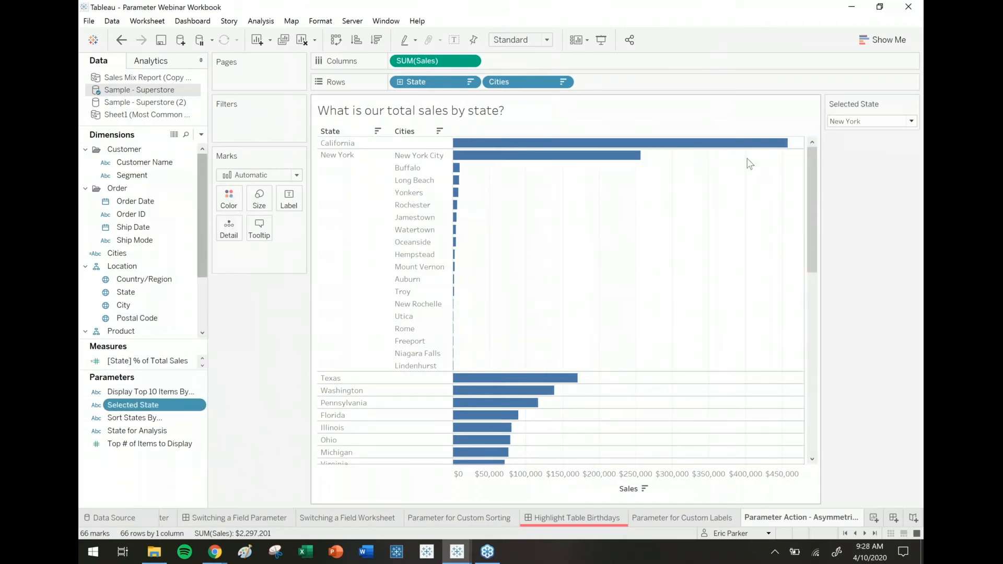
{"action": "left_click", "coordinate": [857, 123]}
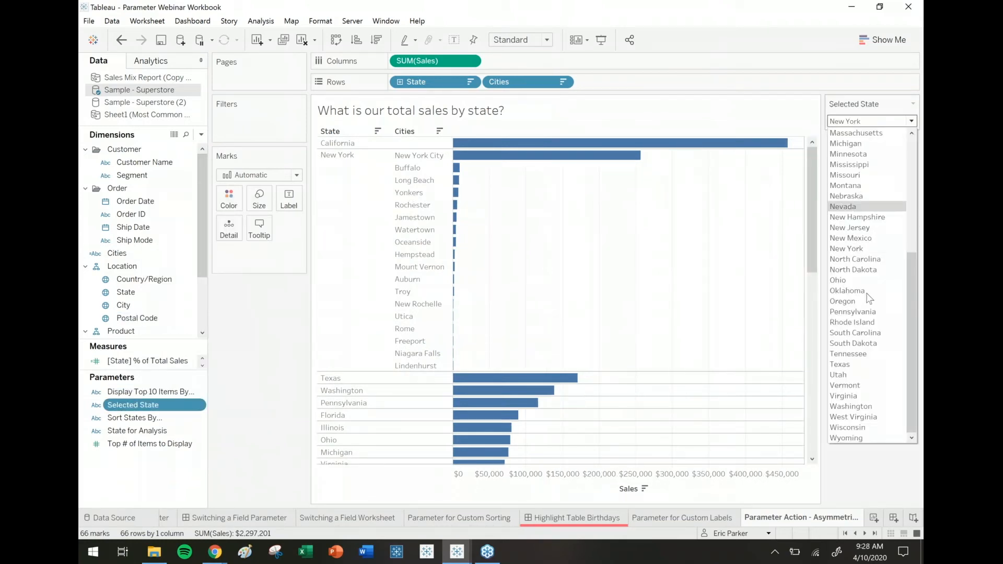
{"action": "left_click", "coordinate": [857, 366]}
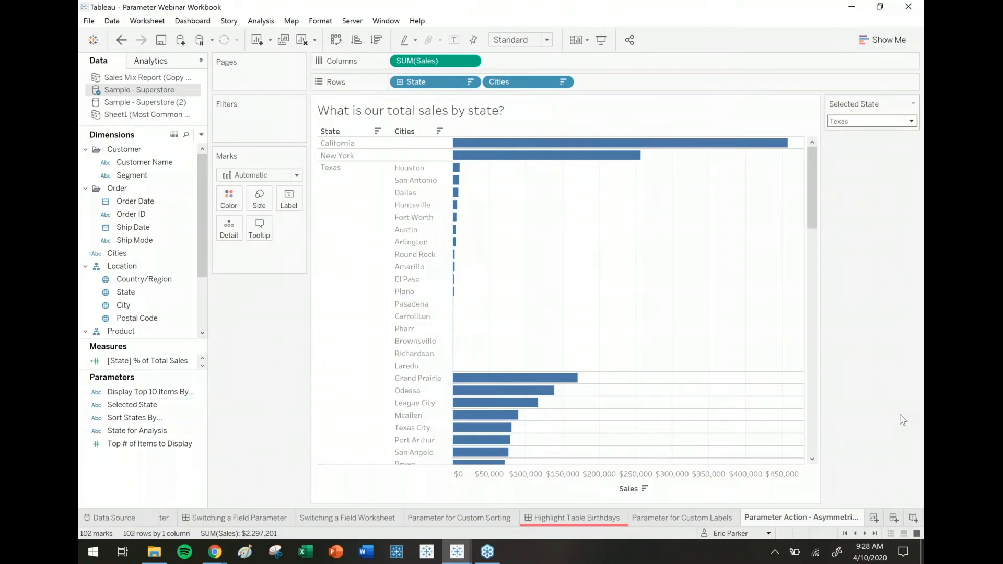
{"action": "left_click", "coordinate": [867, 121]}
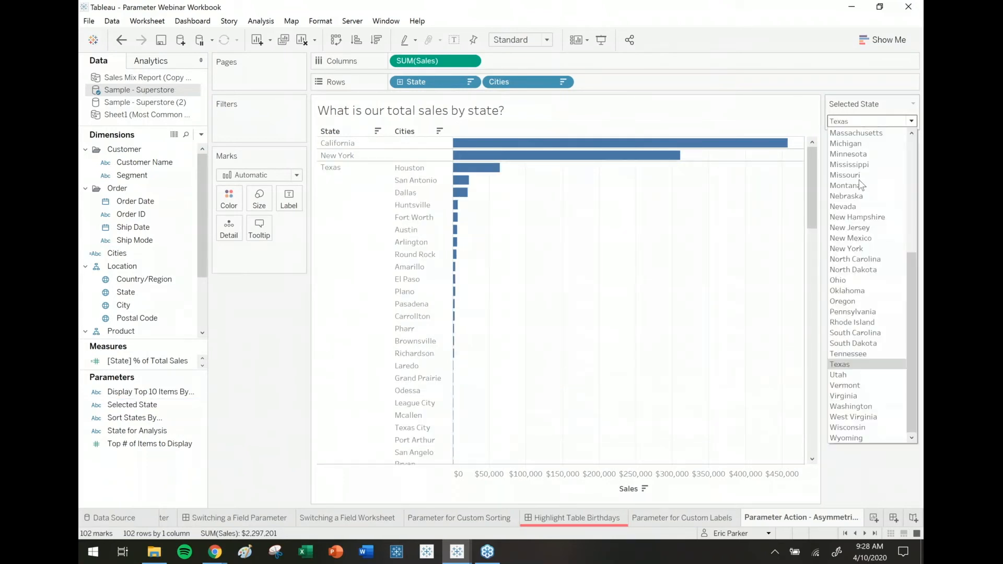
{"action": "left_click", "coordinate": [854, 246]}
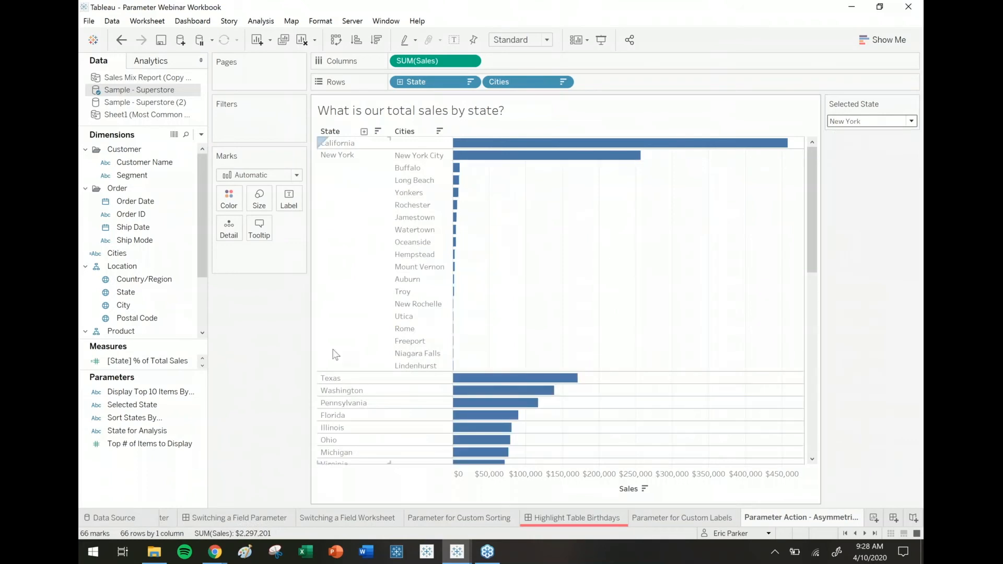
Select and deselect Washington in the chart, and hide the Selected State parameter control
{"action": "left_click", "coordinate": [334, 391]}
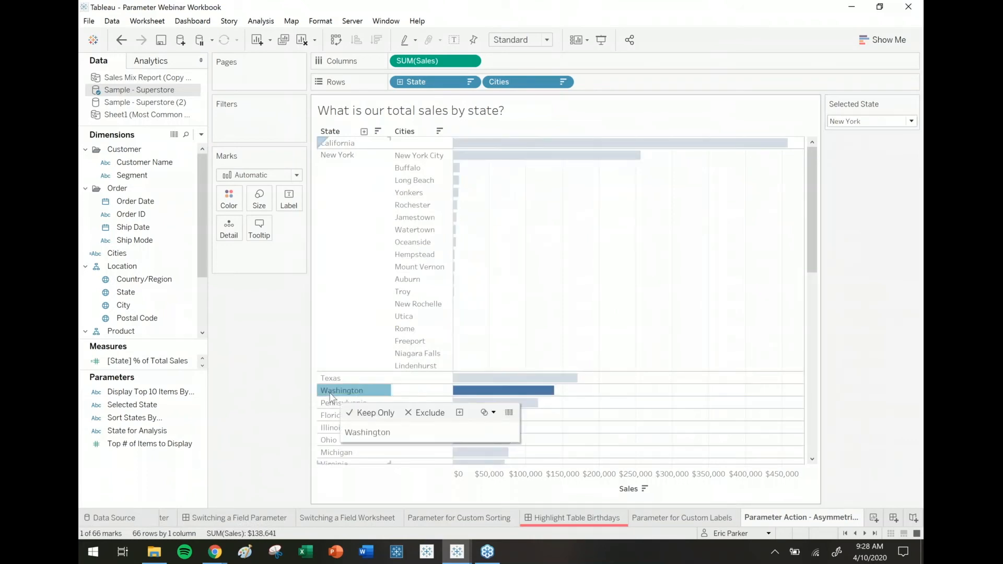
{"action": "left_click", "coordinate": [330, 393]}
{"action": "left_click", "coordinate": [913, 103]}
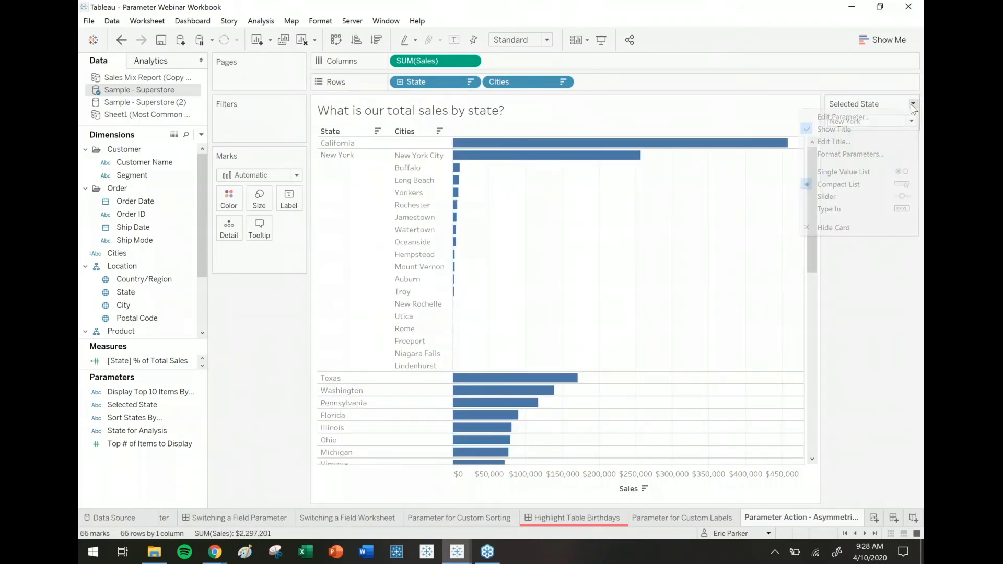
{"action": "left_click", "coordinate": [857, 228]}
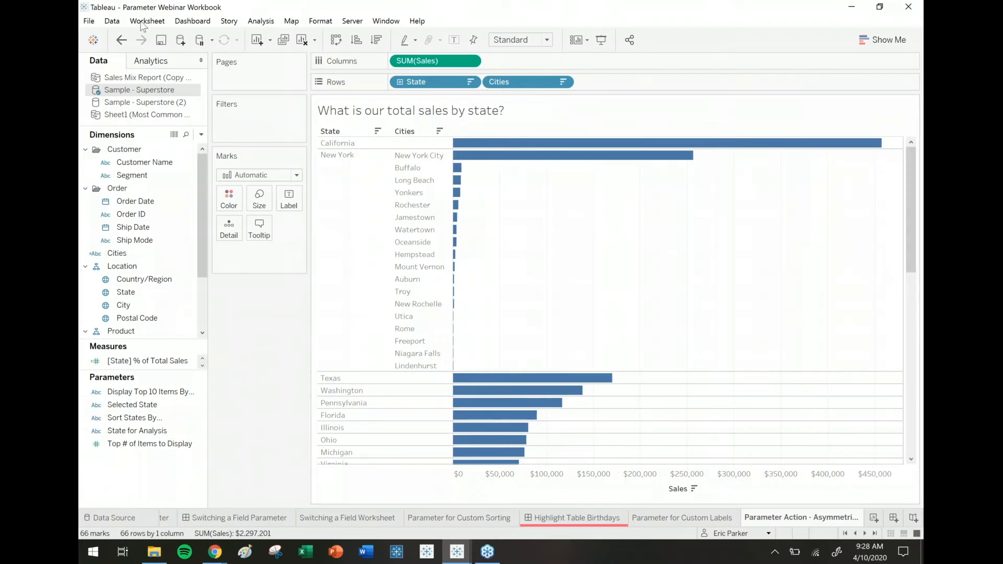
Start a Change Parameter action for the worksheet and name it Selected State Action
{"action": "left_click", "coordinate": [146, 23]}
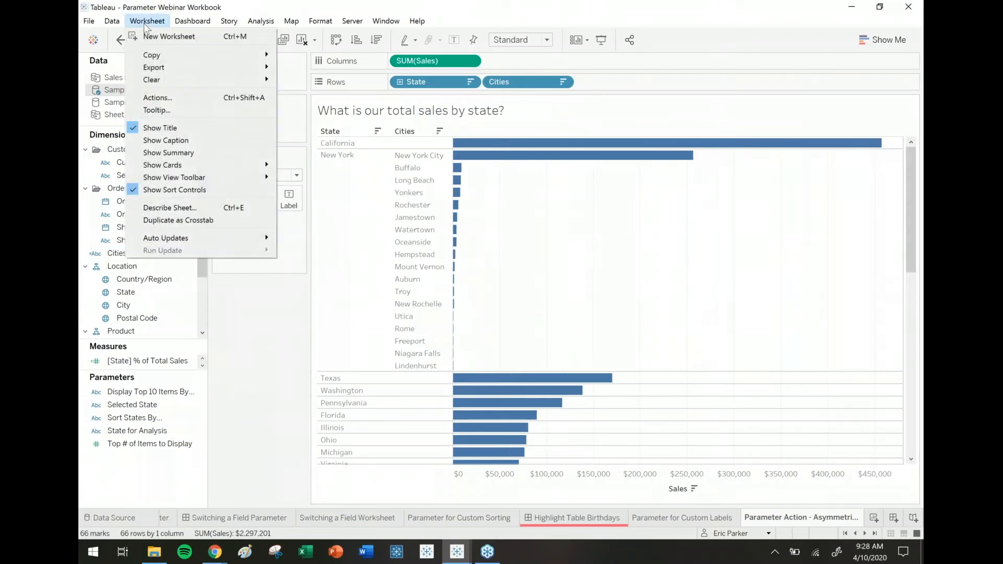
{"action": "left_click", "coordinate": [174, 103]}
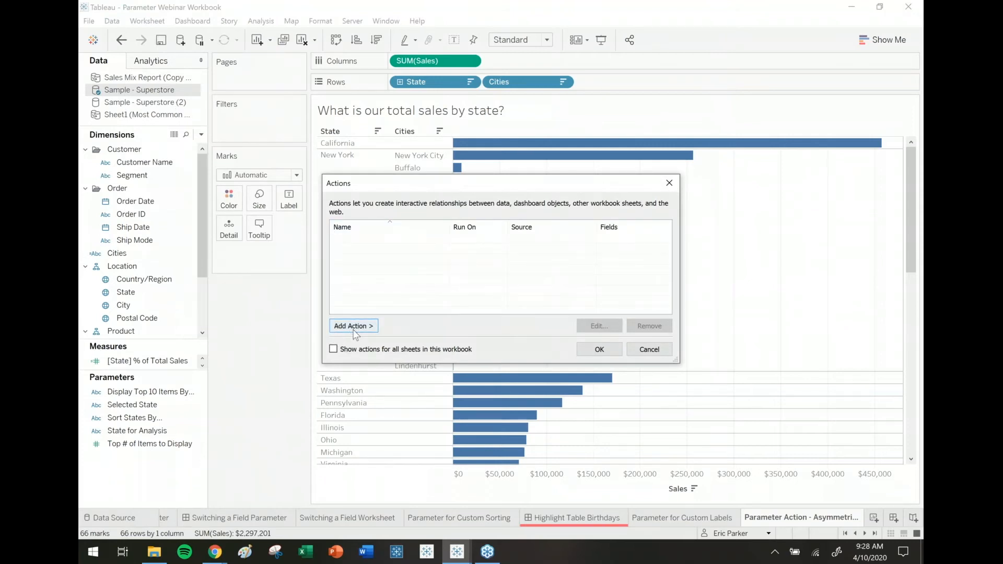
{"action": "left_click", "coordinate": [353, 329]}
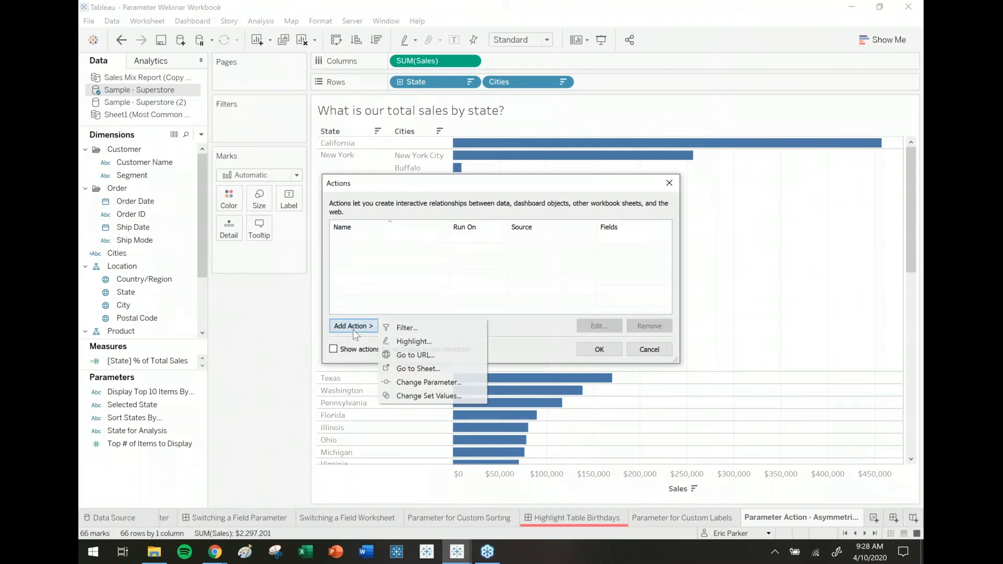
{"action": "left_click", "coordinate": [449, 383]}
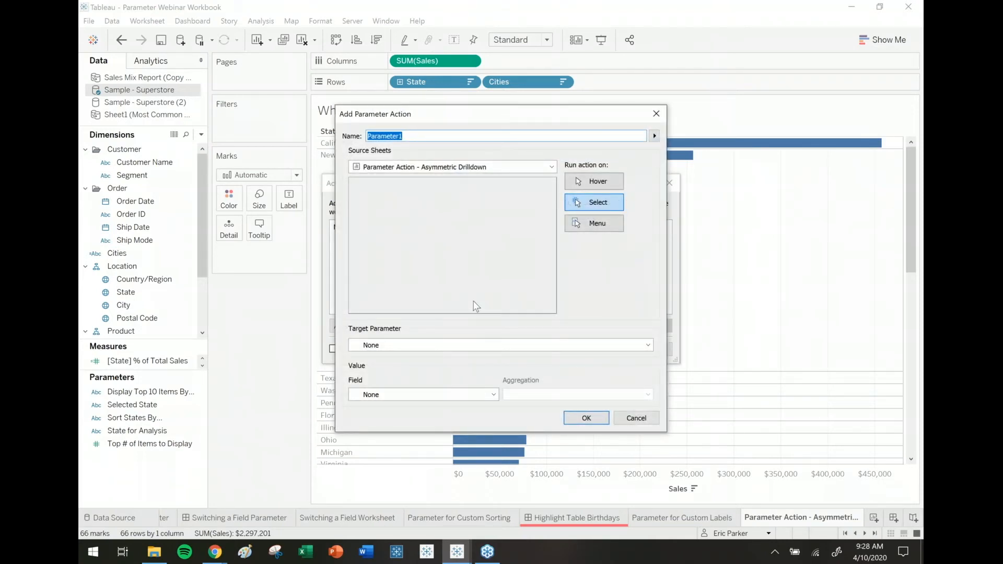
{"action": "type", "text": "Selected State Action"}
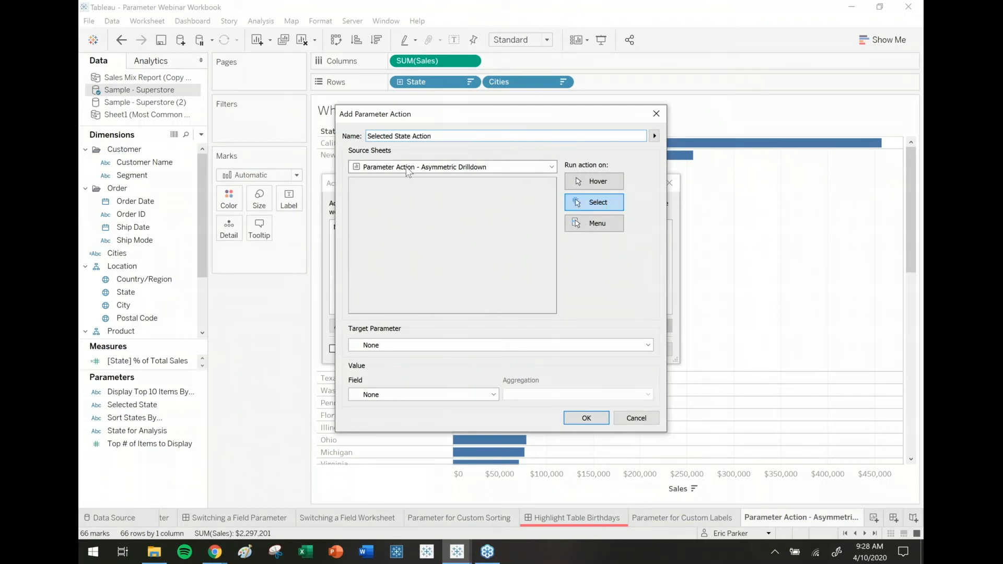
{"action": "left_click", "coordinate": [408, 171]}
Target the Selected State parameter with the State field as its value and save the action
{"action": "left_click", "coordinate": [412, 346]}
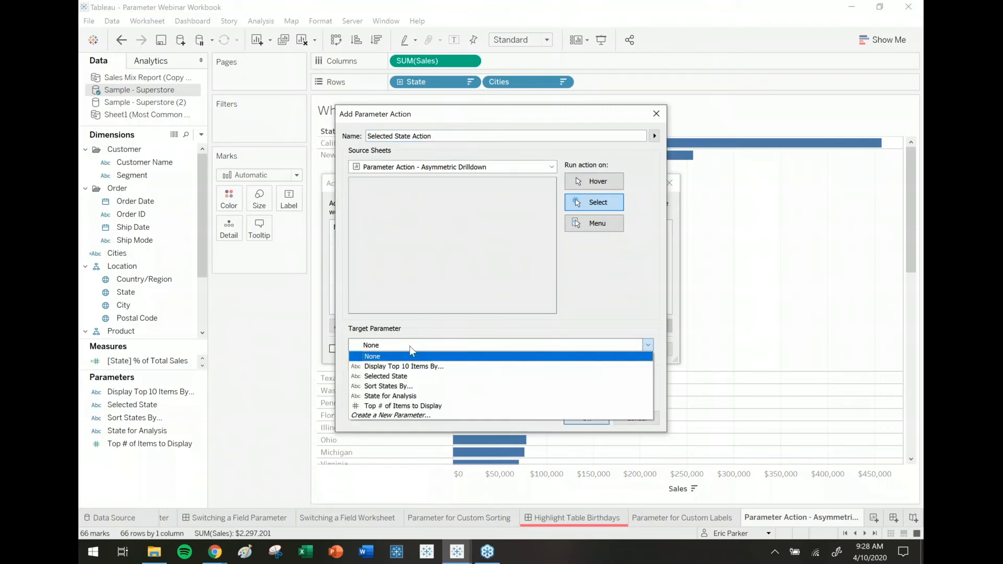
{"action": "left_click", "coordinate": [449, 376]}
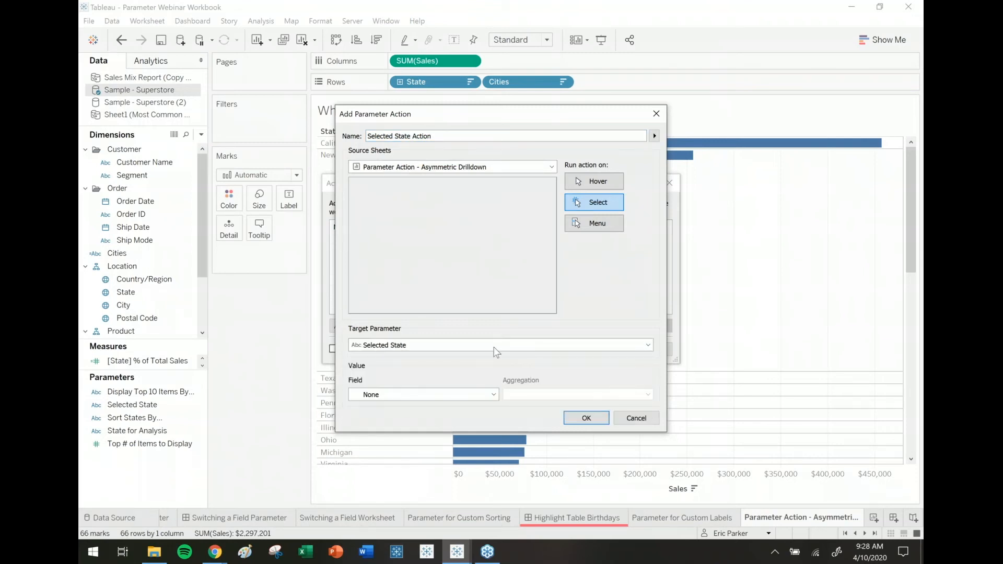
{"action": "left_click", "coordinate": [493, 396]}
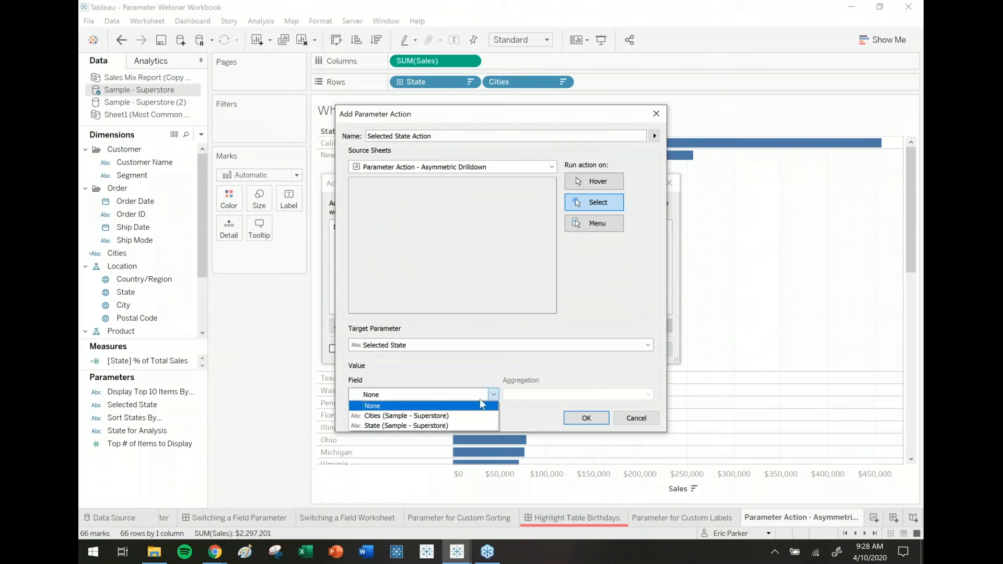
{"action": "left_click", "coordinate": [453, 426]}
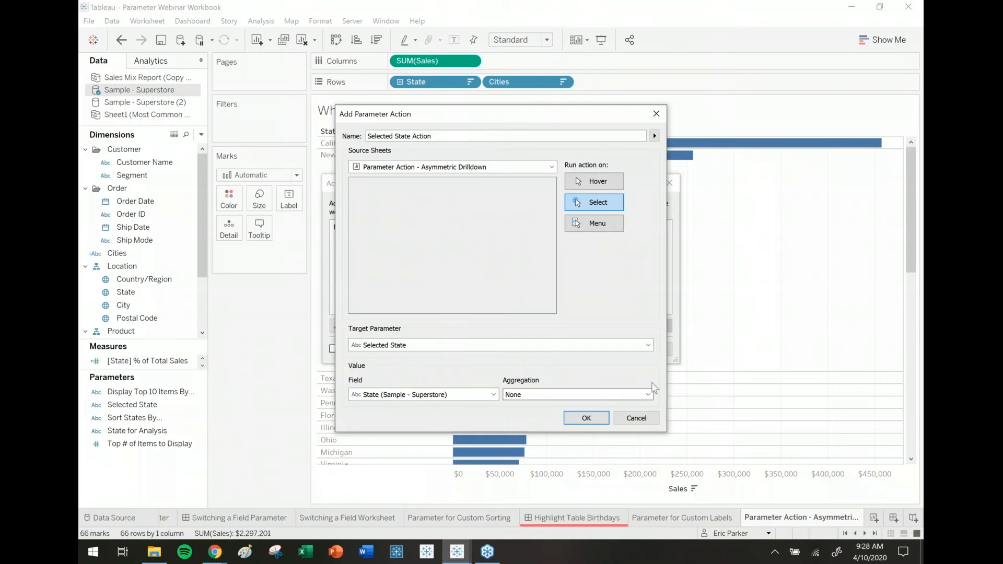
{"action": "left_click", "coordinate": [587, 420]}
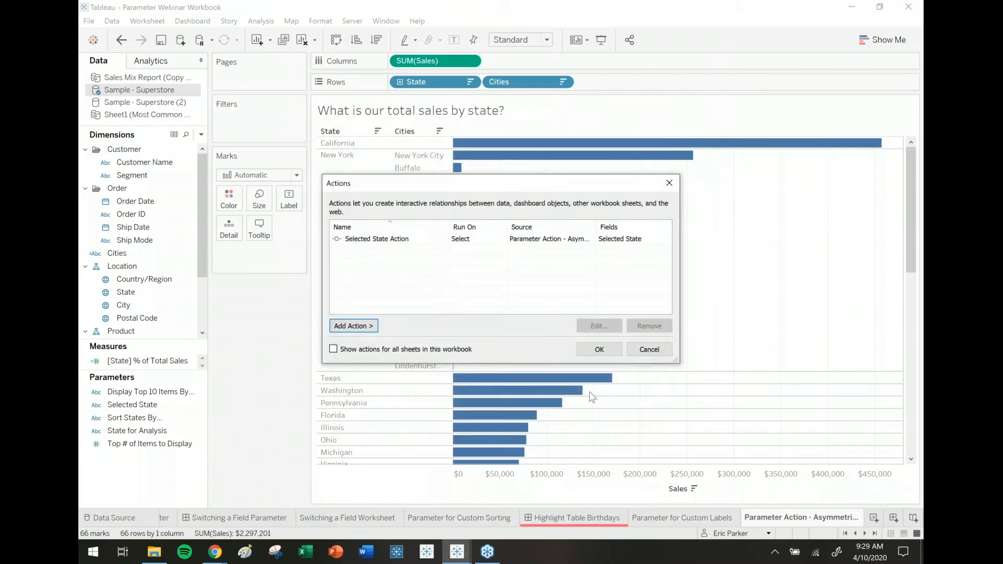
{"action": "left_click", "coordinate": [599, 349]}
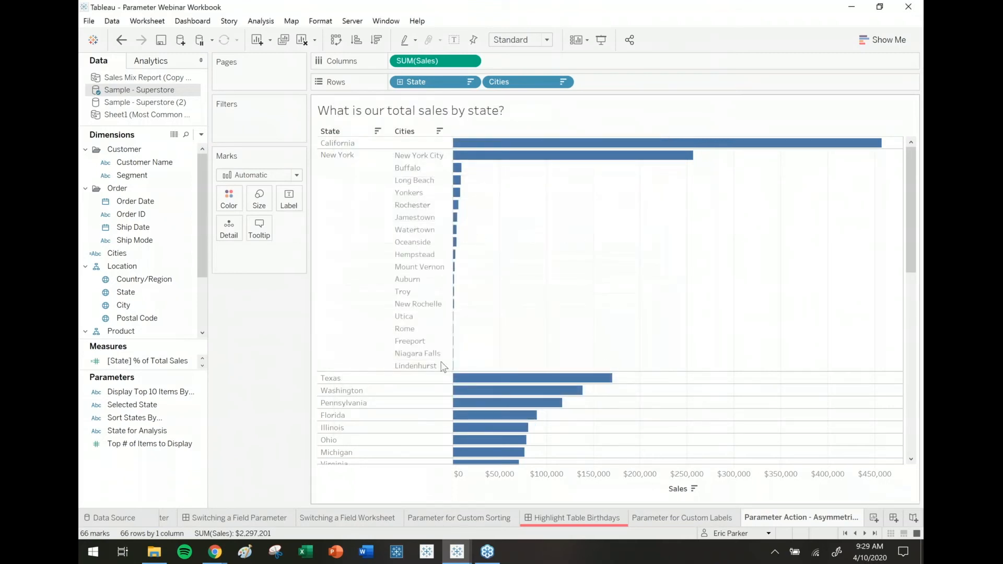
Test the drill down in the chart by selecting Texas and then Pennsylvania, looking over their cities
{"action": "left_click", "coordinate": [335, 379]}
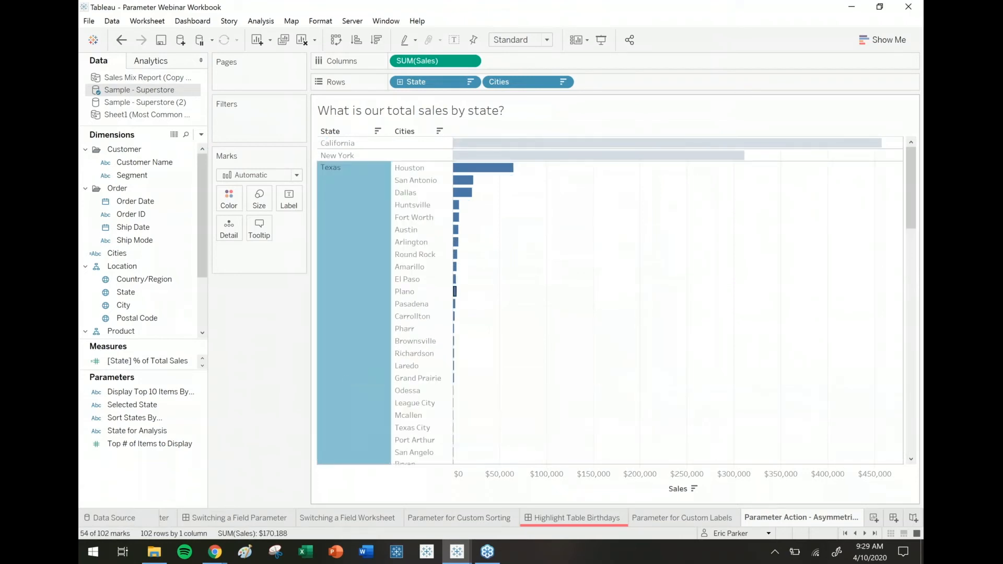
{"action": "left_click_drag", "start_coordinate": [911, 193], "coordinate": [911, 203]}
{"action": "scroll", "coordinate": [683, 253], "scroll_direction": "down", "scroll_amount": 10}
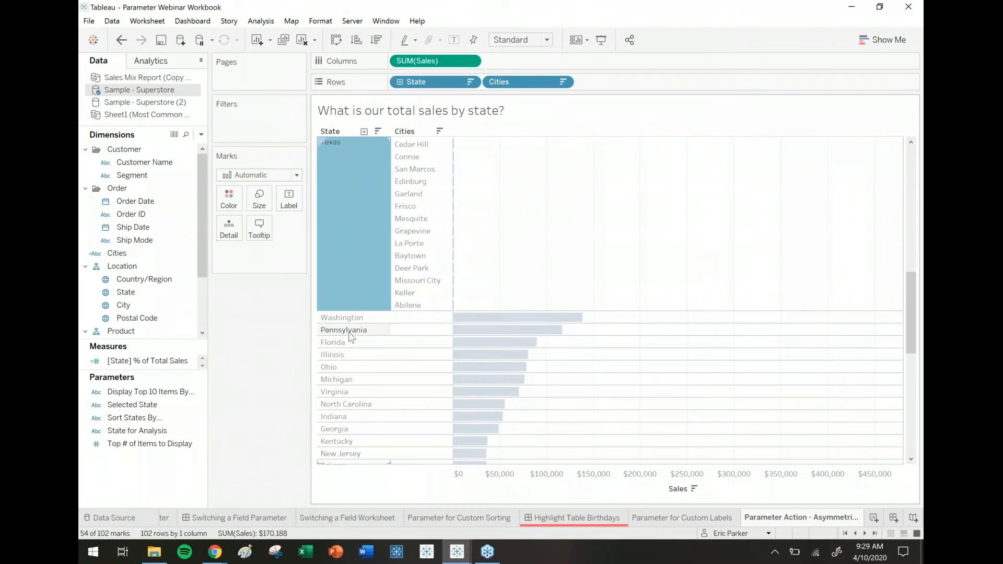
{"action": "left_click", "coordinate": [350, 331]}
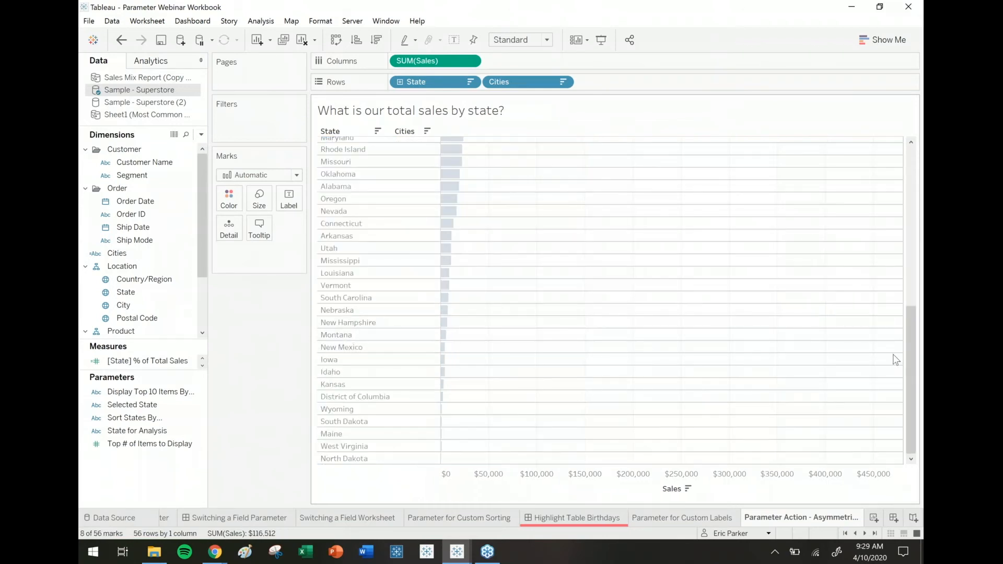
{"action": "left_click_drag", "start_coordinate": [911, 443], "coordinate": [920, 222]}
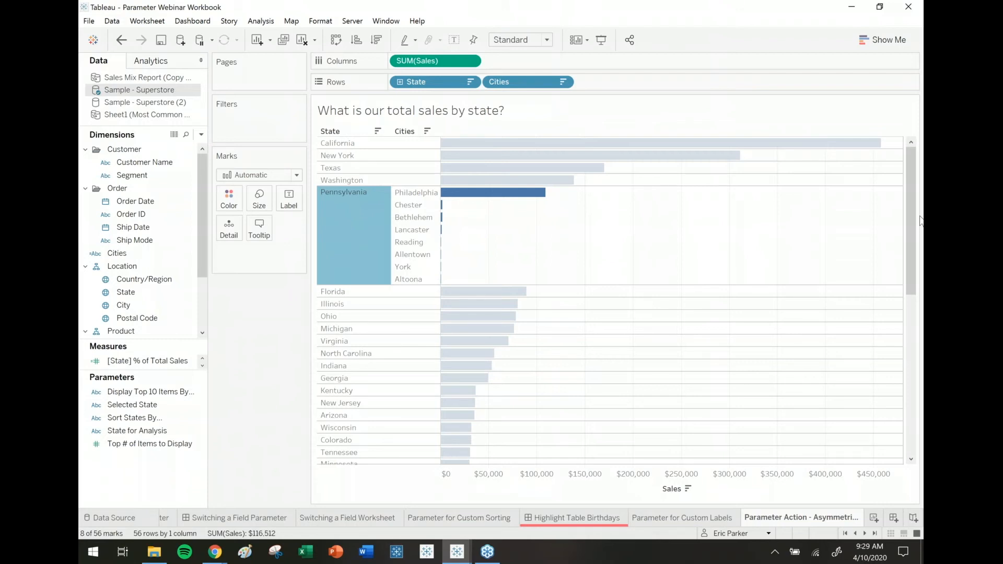
Open the Dynamic Parameters Example dashboard and look over its sales and profit views
{"action": "left_click", "coordinate": [865, 532]}
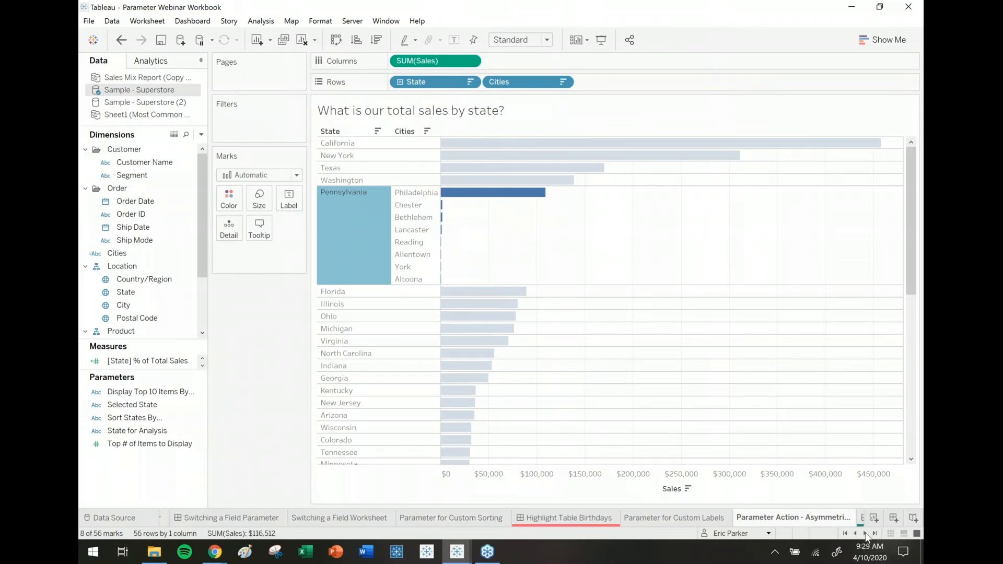
{"action": "left_click", "coordinate": [865, 533]}
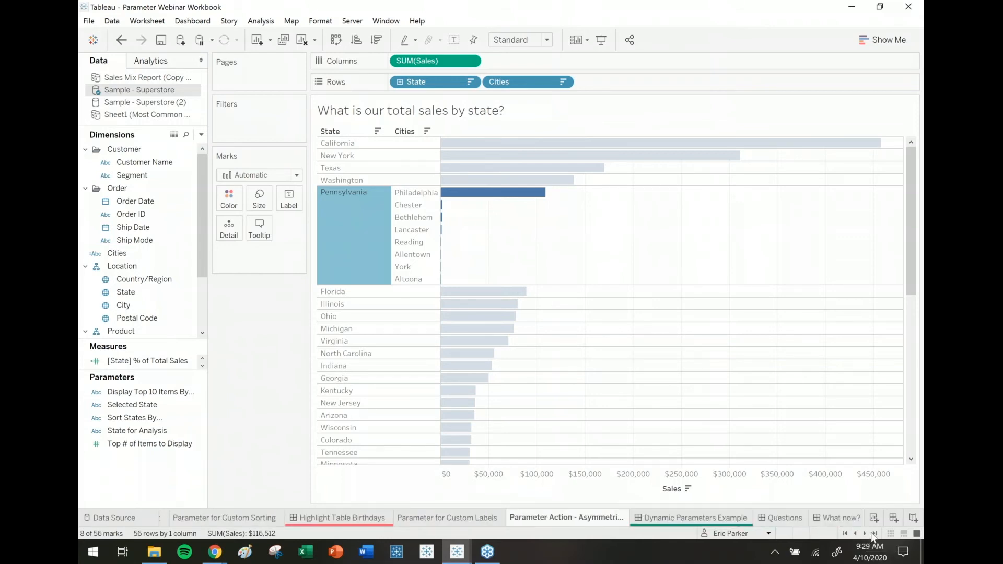
{"action": "left_click", "coordinate": [703, 519]}
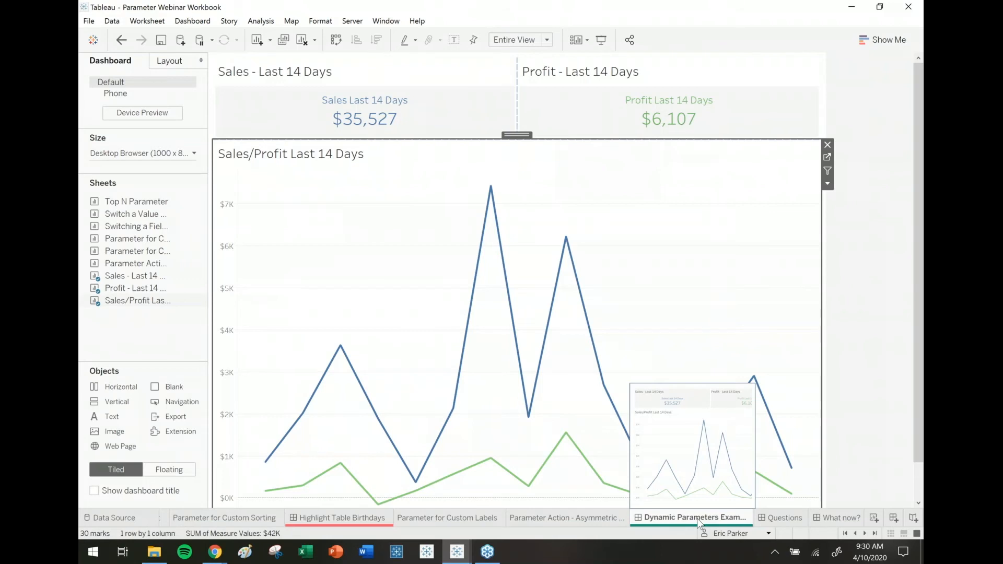
{"action": "left_click_drag", "start_coordinate": [921, 116], "coordinate": [921, 115]}
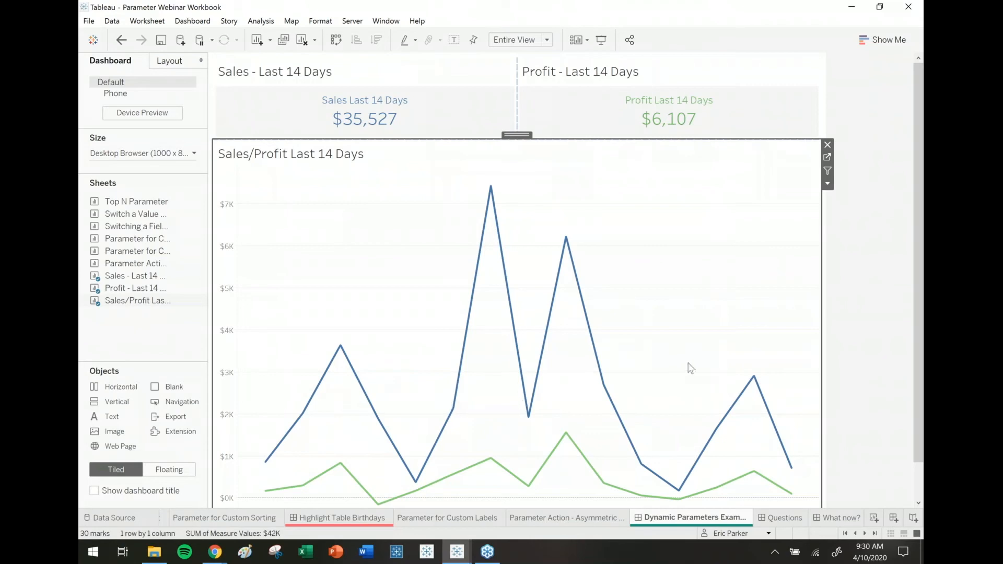
Go from the dashboard to the Sales/Profit Last 14 Days worksheet and unhide that sheet
{"action": "left_click", "coordinate": [827, 158]}
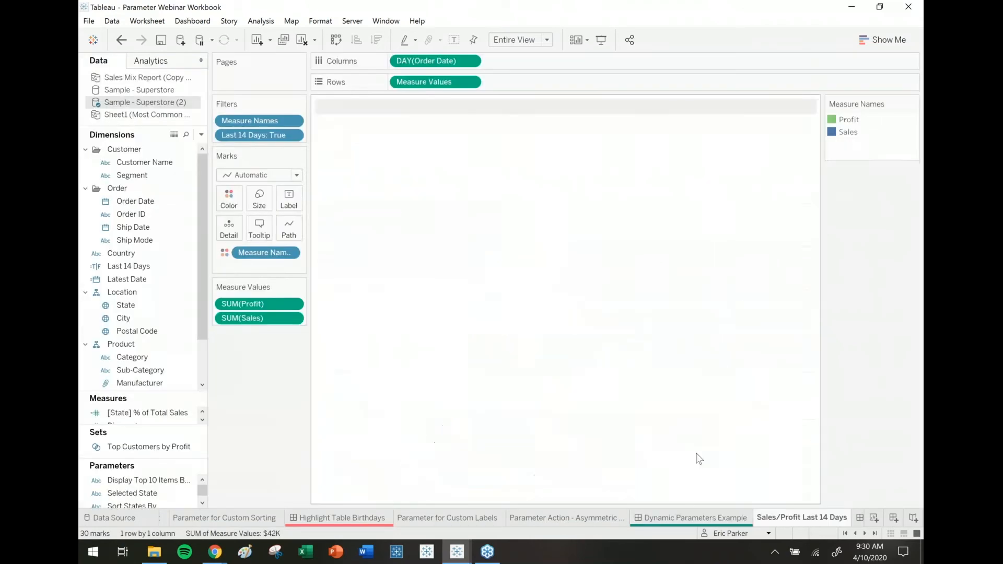
{"action": "right_click", "coordinate": [818, 518]}
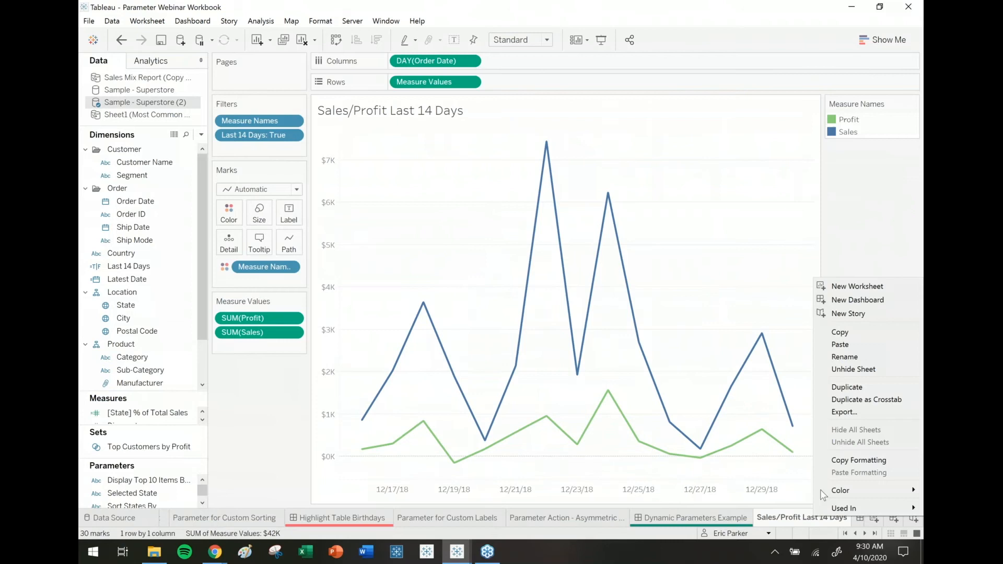
{"action": "left_click", "coordinate": [852, 369]}
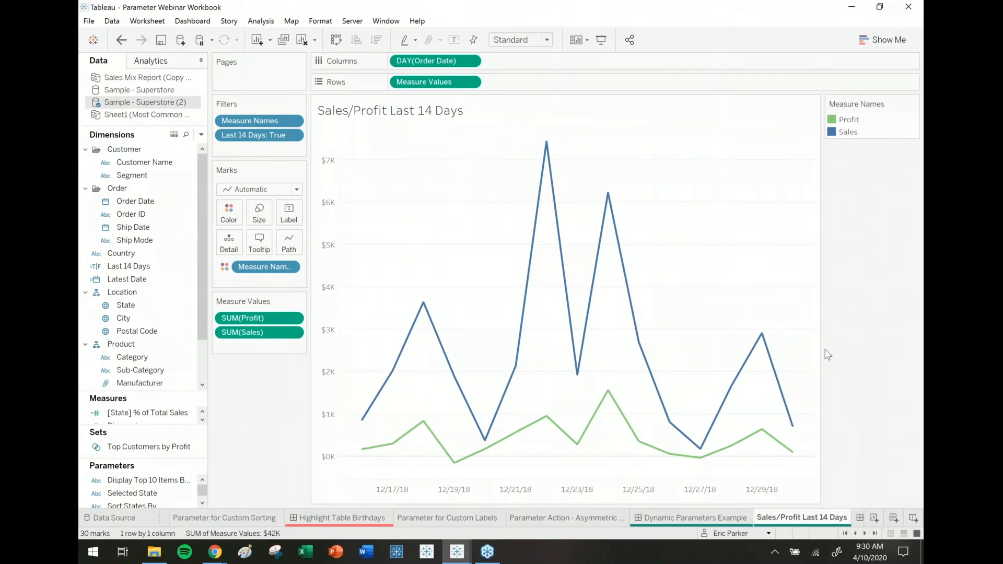
Try a relative date filter on Order Date for the last 3 days and discard it
{"action": "left_click", "coordinate": [126, 204]}
{"action": "left_click_drag", "start_coordinate": [127, 208], "coordinate": [251, 149]}
{"action": "left_click", "coordinate": [448, 175]}
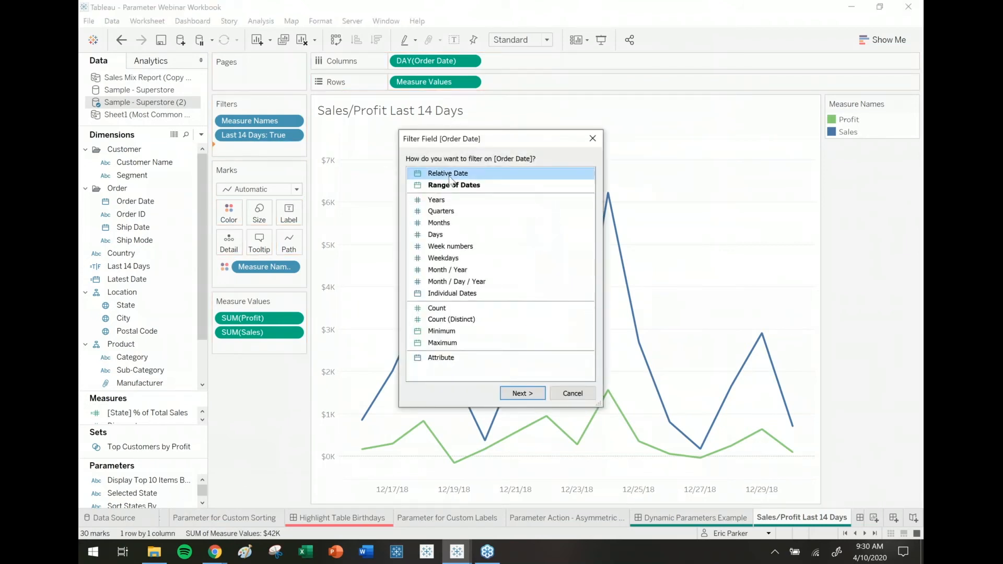
{"action": "left_click", "coordinate": [525, 393]}
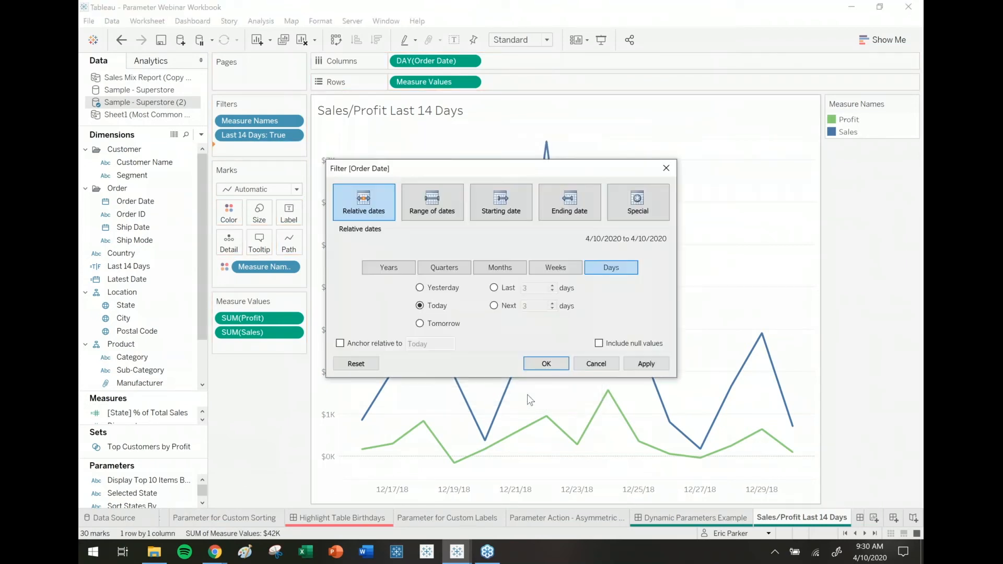
{"action": "left_click", "coordinate": [508, 288]}
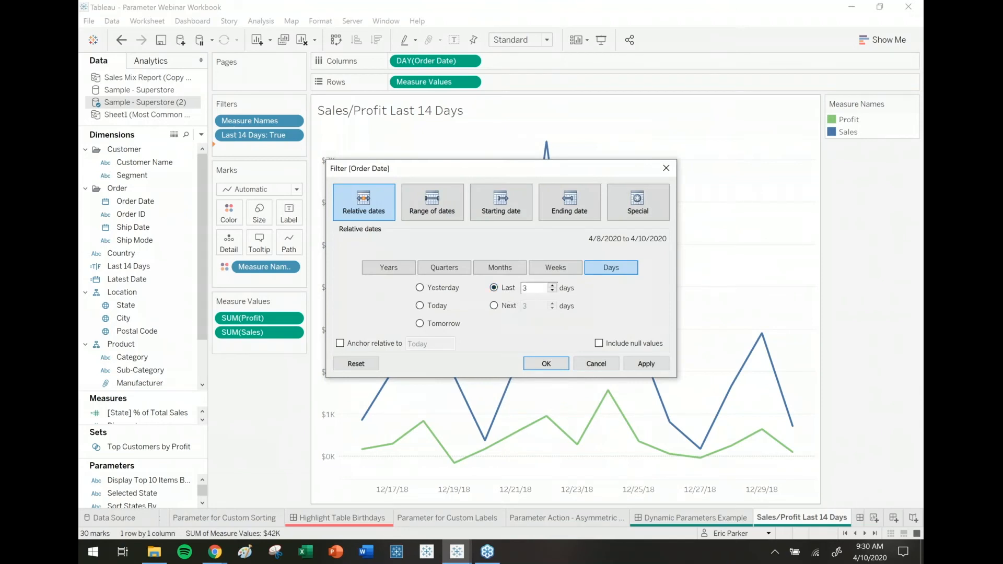
{"action": "left_click", "coordinate": [666, 168]}
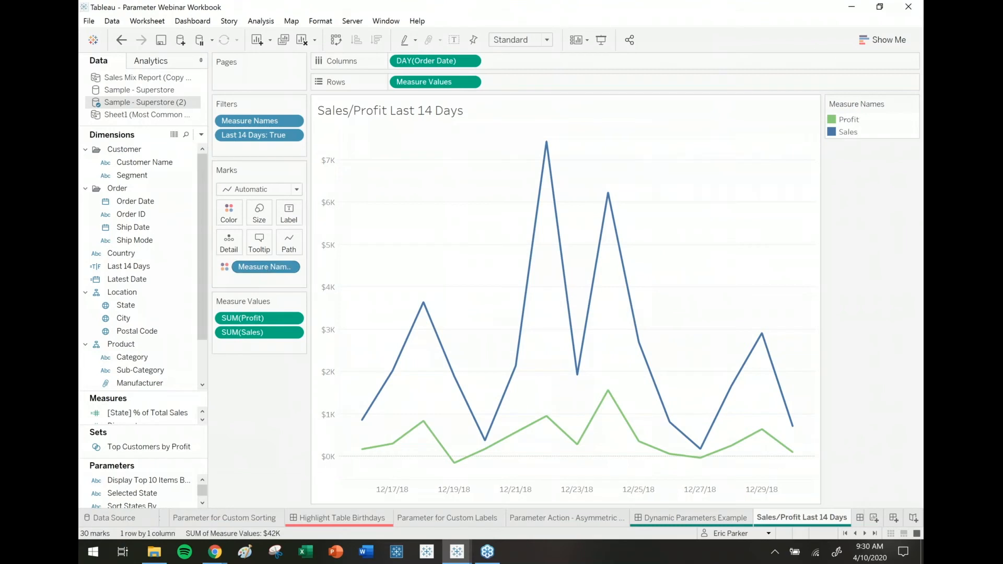
Open the Latest Date calculated field, examine its formula and close it without changes
{"action": "right_click", "coordinate": [170, 281]}
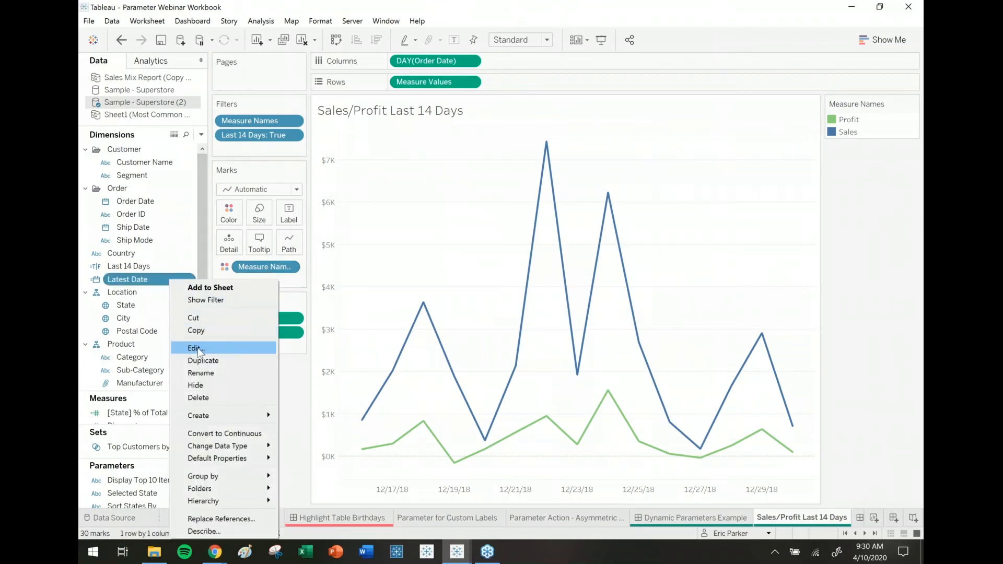
{"action": "left_click", "coordinate": [188, 347]}
{"action": "scroll", "coordinate": [302, 344], "scroll_direction": "up", "scroll_amount": 3}
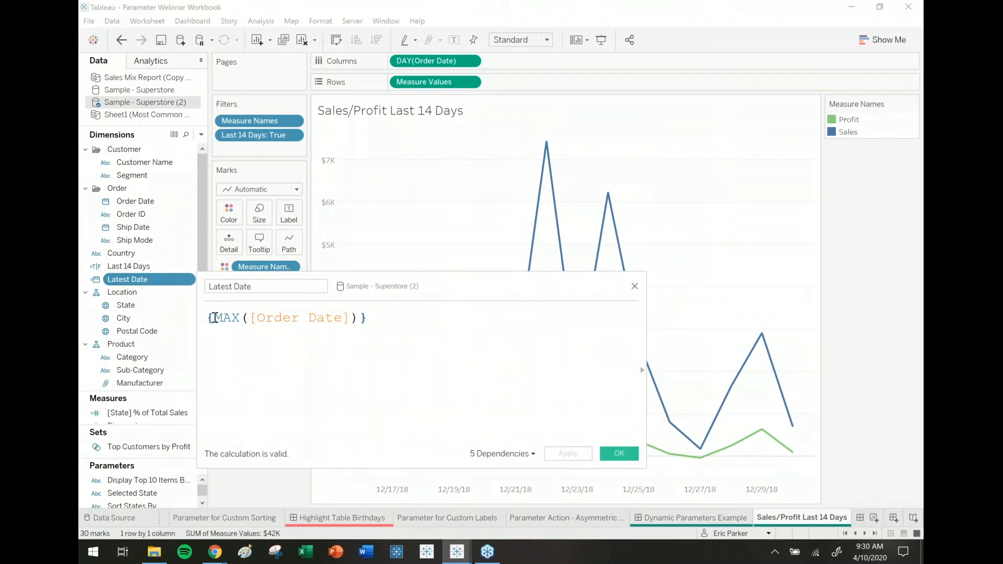
{"action": "left_click_drag", "start_coordinate": [213, 318], "coordinate": [360, 319]}
{"action": "left_click", "coordinate": [347, 347]}
{"action": "left_click", "coordinate": [619, 454]}
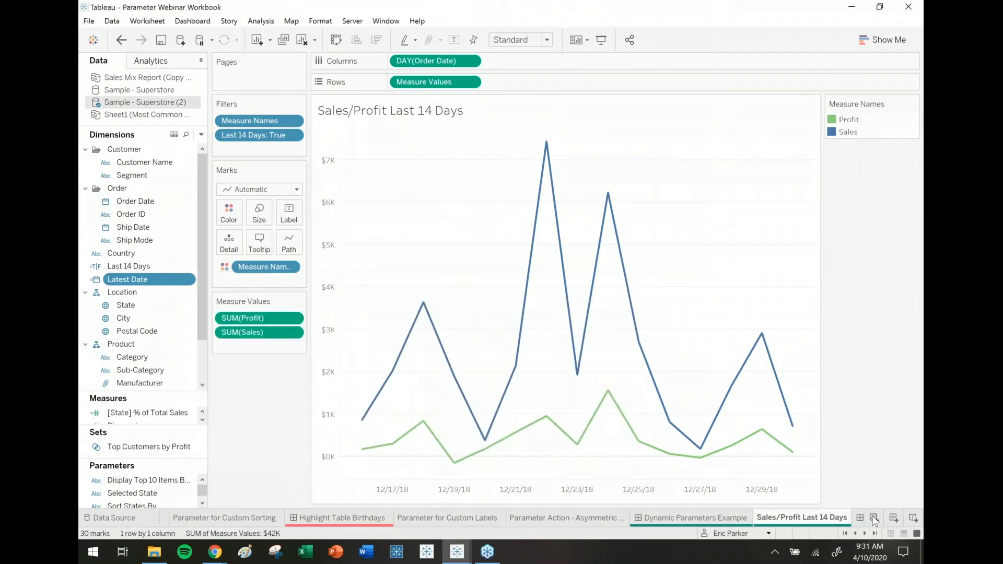
Create a new worksheet and place Latest Date on Rows as MDY(Latest Date)
{"action": "left_click", "coordinate": [859, 518]}
{"action": "left_click_drag", "start_coordinate": [129, 284], "coordinate": [424, 84]}
{"action": "left_click", "coordinate": [470, 255]}
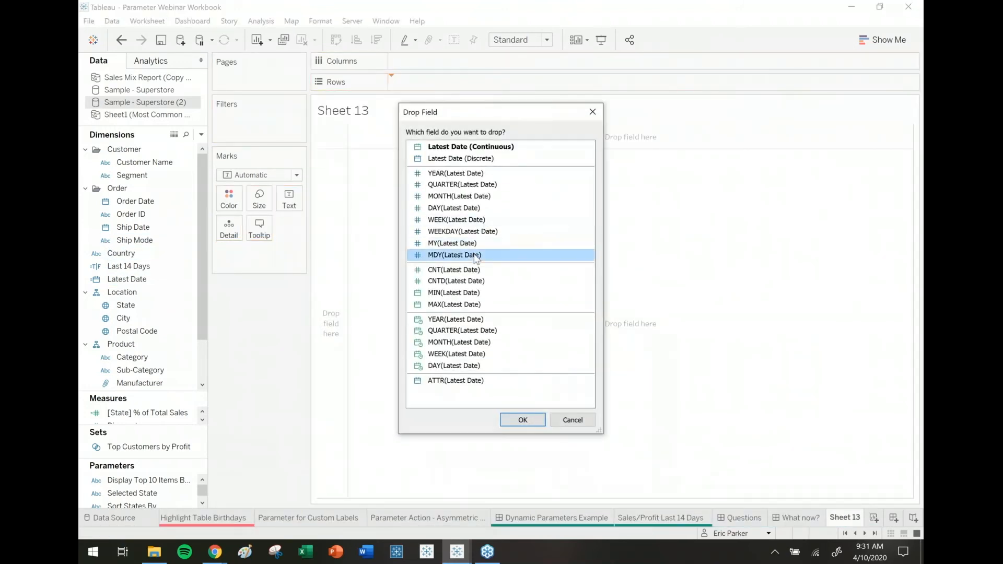
{"action": "left_click", "coordinate": [522, 420]}
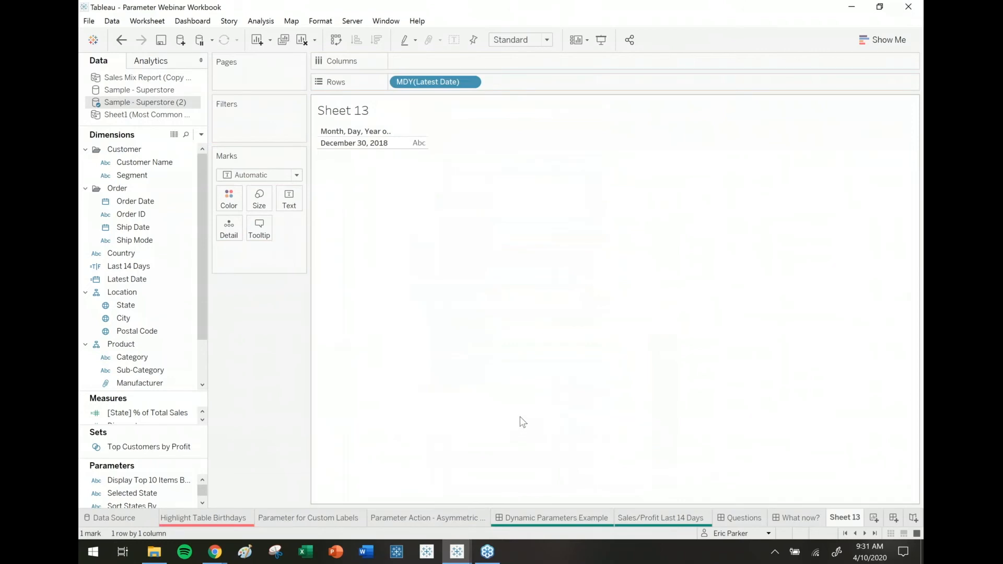
Return to the Sales/Profit Last 14 Days worksheet and examine the Last 14 Days calculated field's formula
{"action": "left_click", "coordinate": [674, 517]}
{"action": "left_click", "coordinate": [117, 268]}
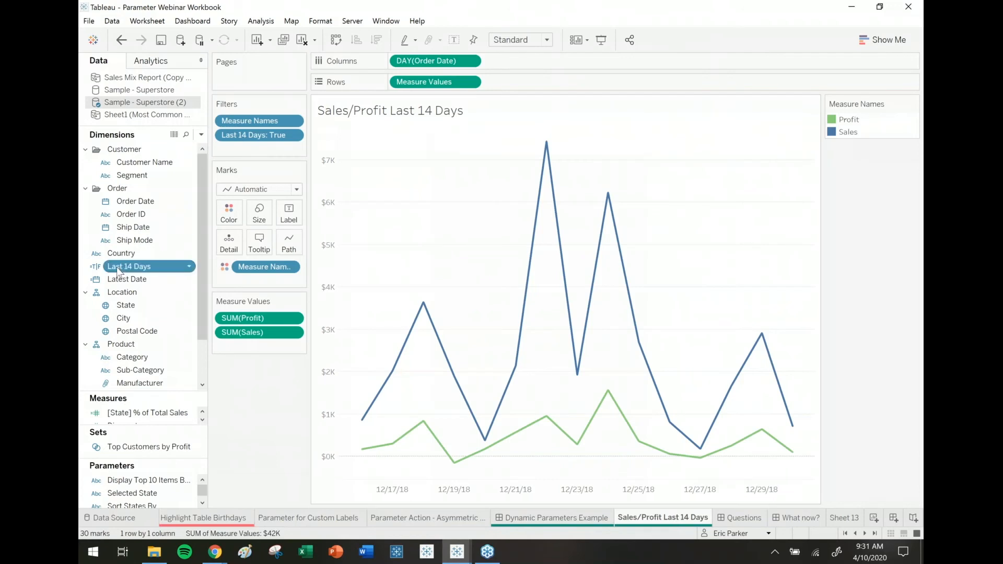
{"action": "right_click", "coordinate": [117, 268]}
{"action": "left_click", "coordinate": [133, 339]}
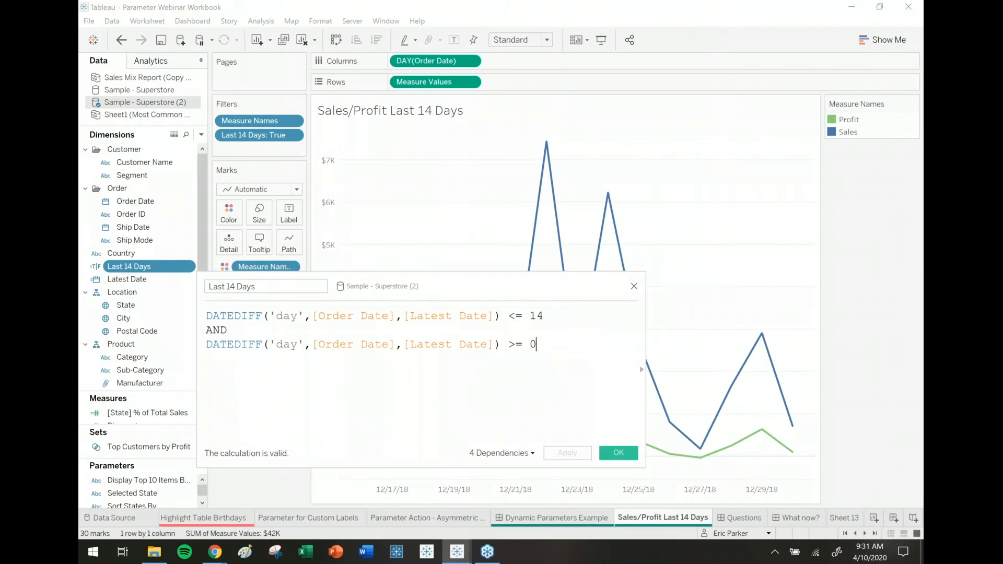
{"action": "left_click", "coordinate": [635, 287]}
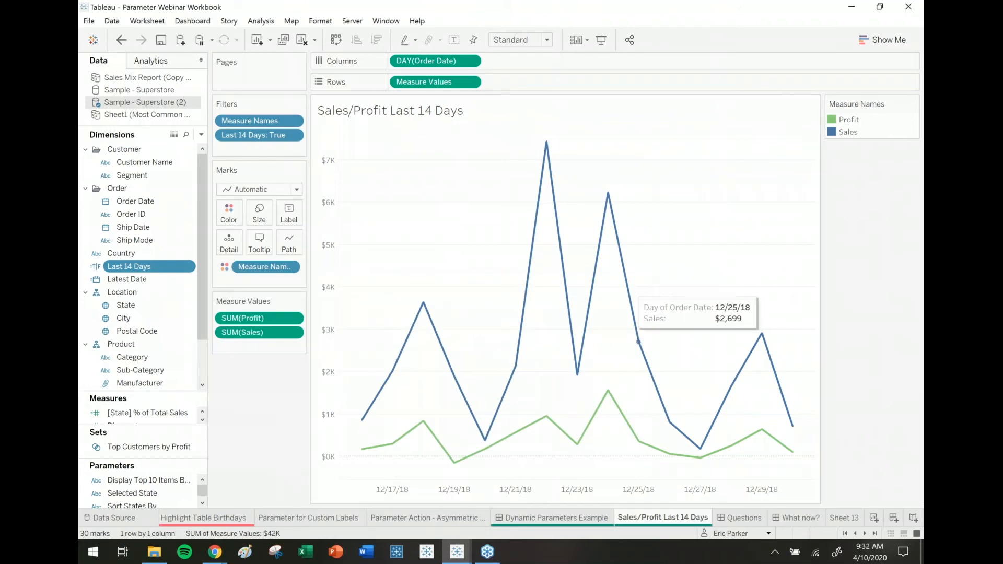
Start a new parameter from the Order Date field and name it Reference Date ("Today")
{"action": "left_click", "coordinate": [188, 203]}
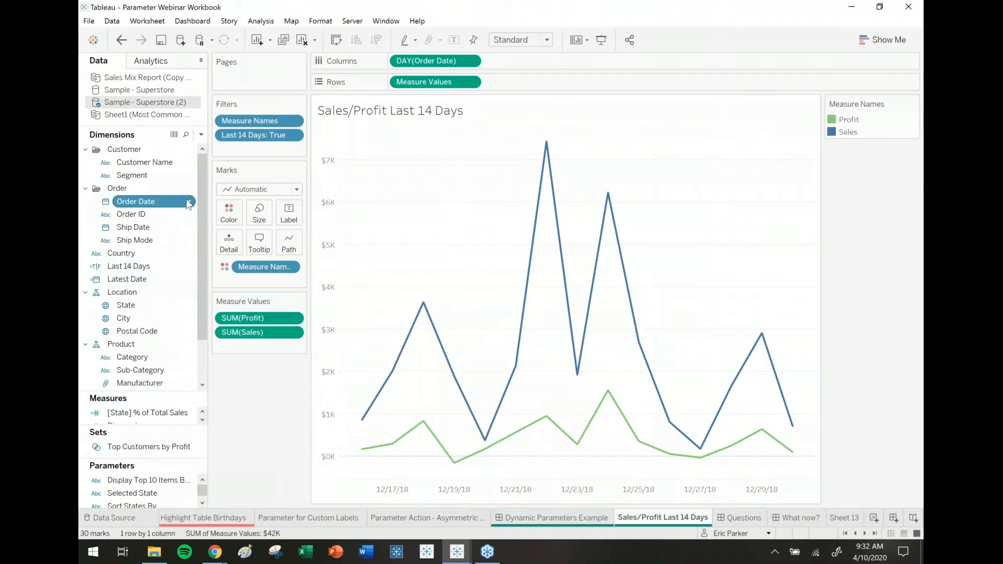
{"action": "left_click", "coordinate": [189, 202]}
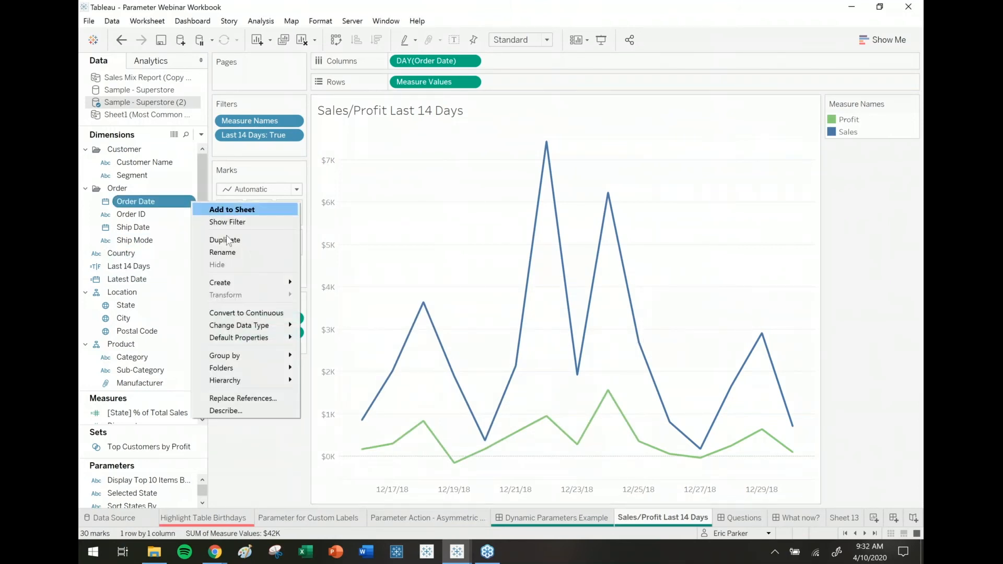
{"action": "mouse_move", "coordinate": [247, 284]}
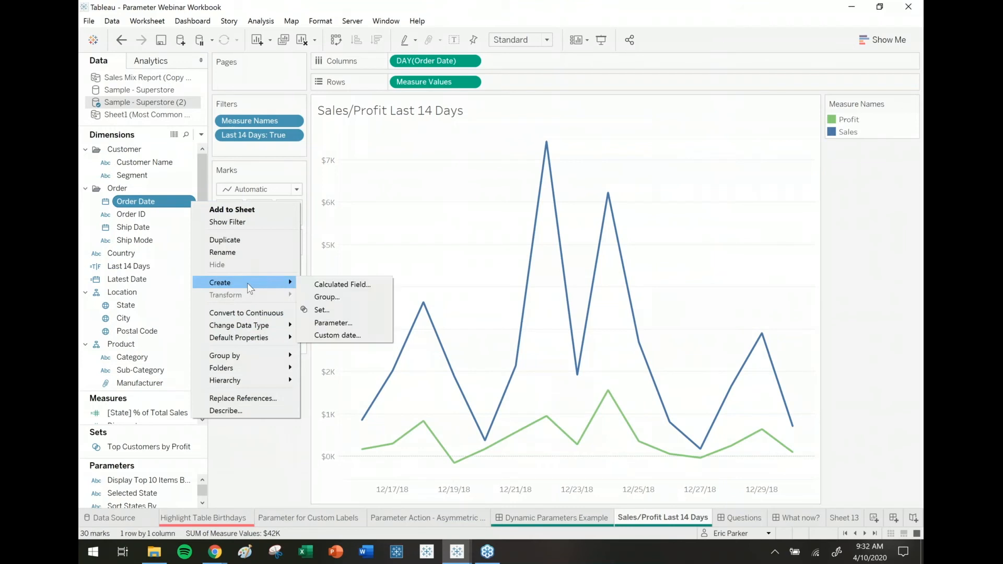
{"action": "left_click", "coordinate": [359, 323]}
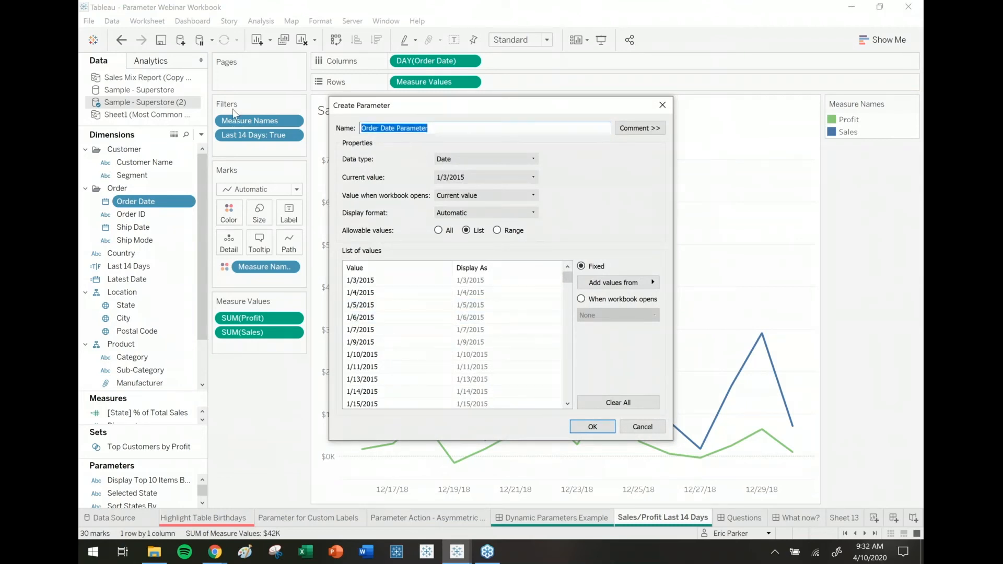
{"action": "type", "text": "Refere"}
{"action": "key", "text": "BackSpace"}
{"action": "type", "text": "Date (\""}
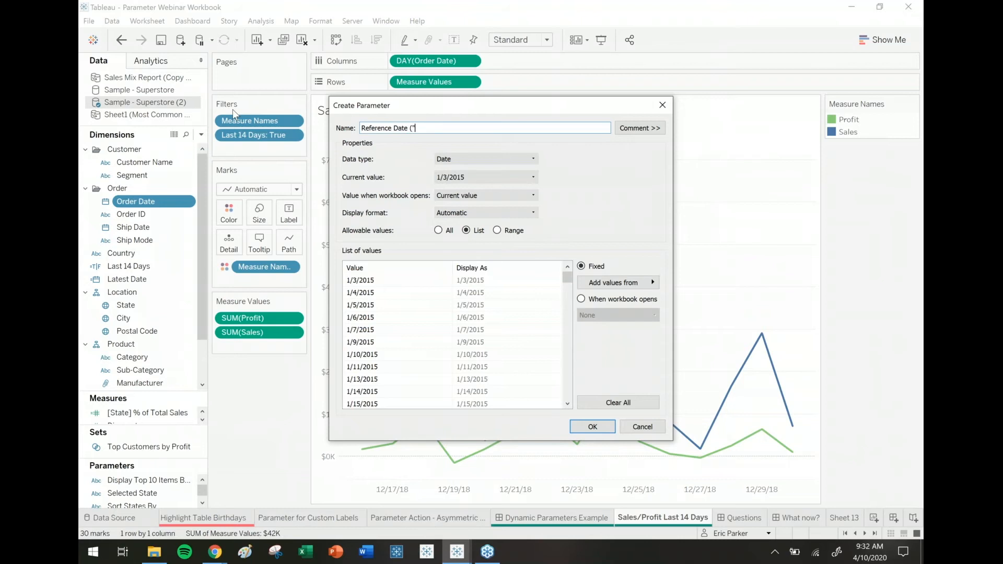
{"action": "type", "text": "Today\")"}
Make the parameter's list of values refresh when the workbook opens from Order Date in Sample - Superstore (2)
{"action": "left_click_drag", "start_coordinate": [569, 275], "coordinate": [572, 398]}
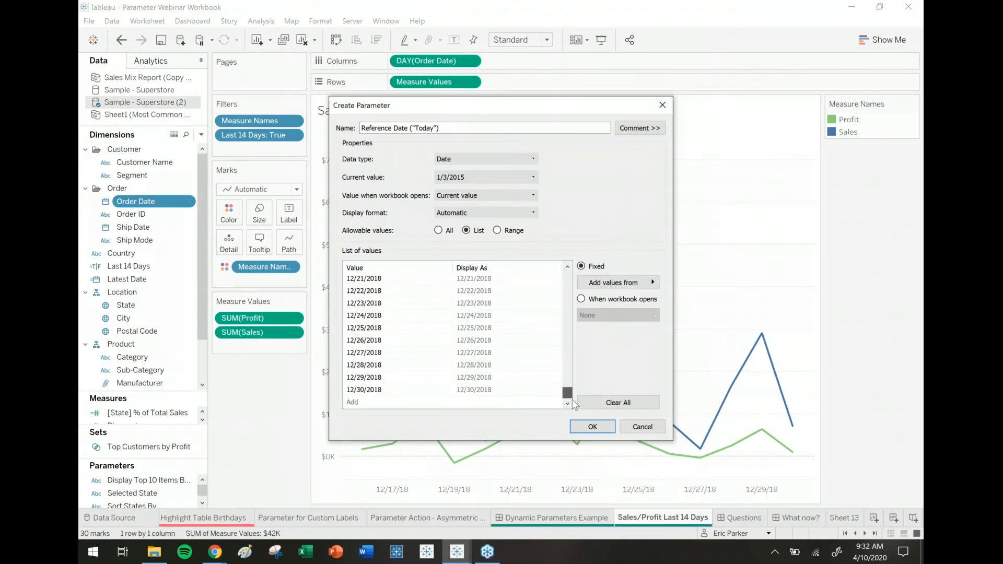
{"action": "left_click", "coordinate": [582, 300]}
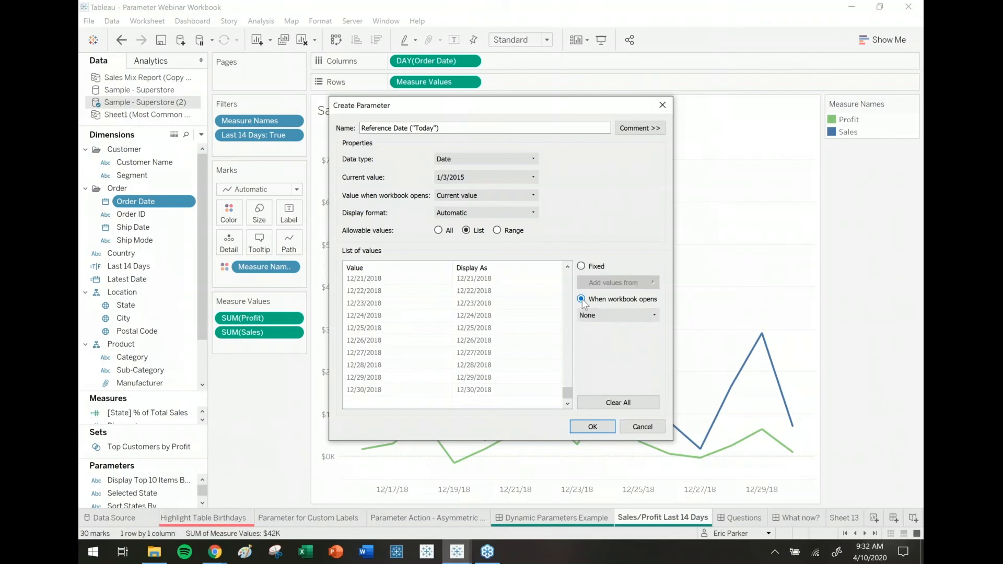
{"action": "left_click", "coordinate": [605, 313]}
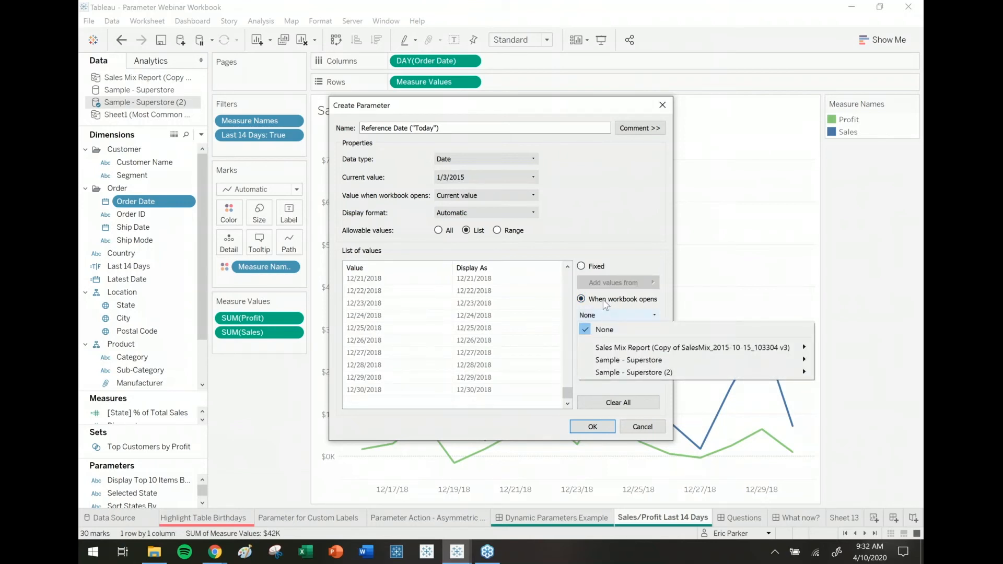
{"action": "mouse_move", "coordinate": [638, 375]}
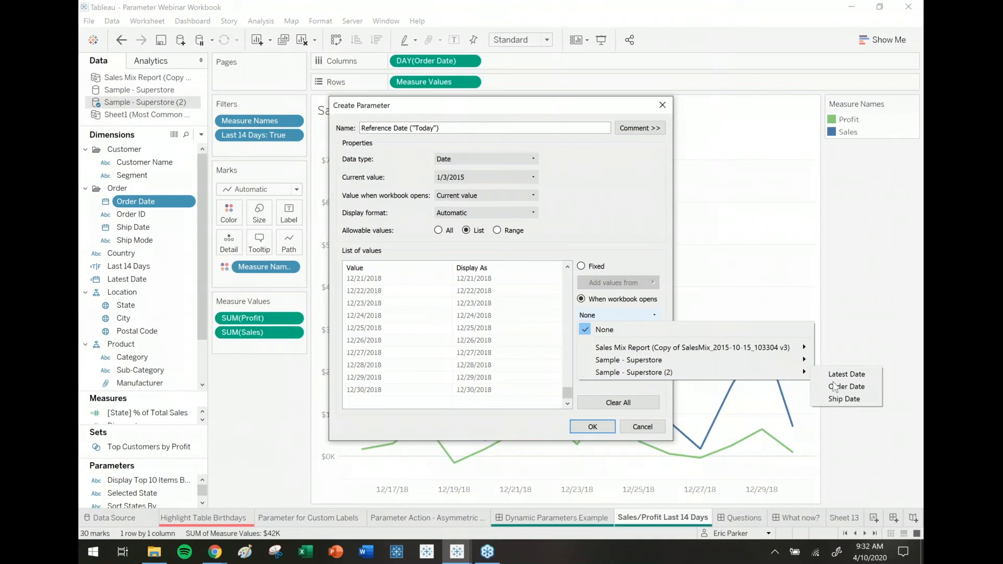
{"action": "left_click", "coordinate": [860, 387]}
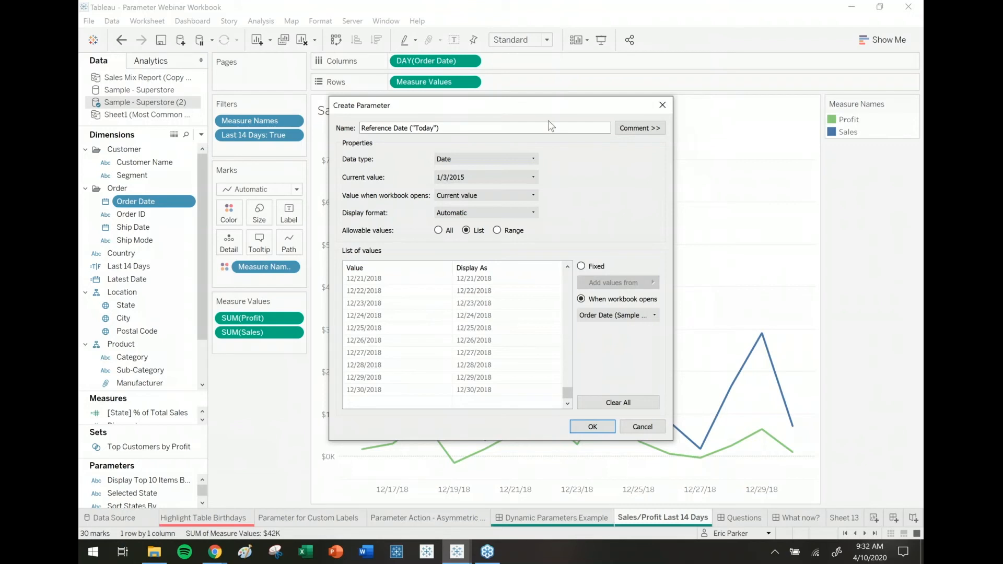
Set the parameter's value when the workbook opens to Latest Date, then save it and show its parameter control
{"action": "left_click", "coordinate": [533, 177]}
{"action": "left_click", "coordinate": [534, 177]}
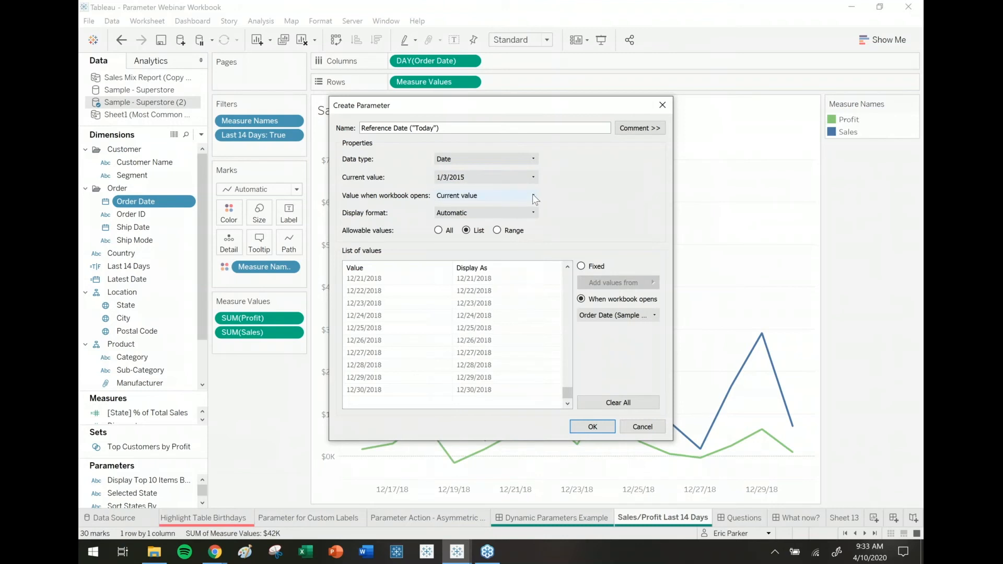
{"action": "left_click", "coordinate": [532, 195]}
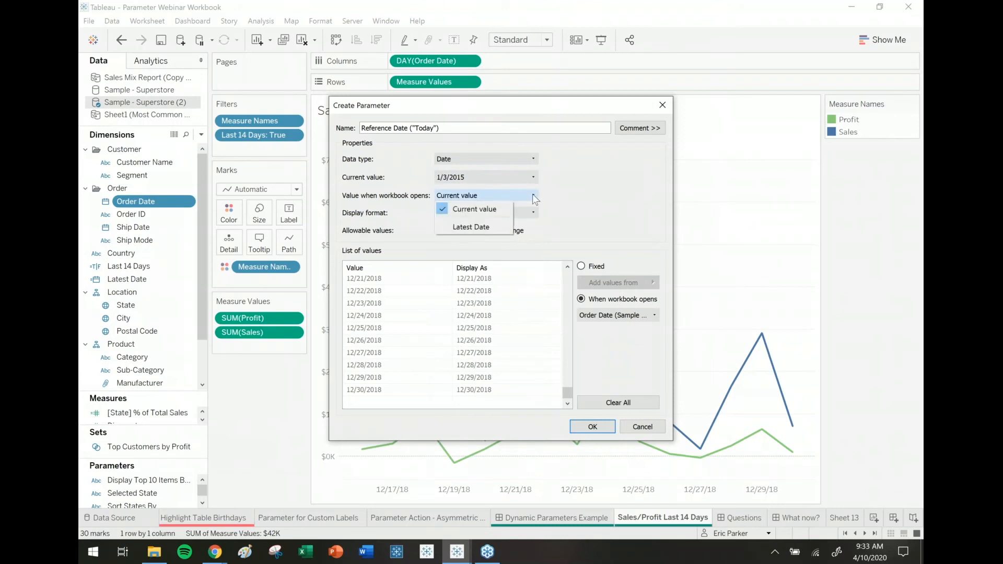
{"action": "left_click", "coordinate": [495, 228]}
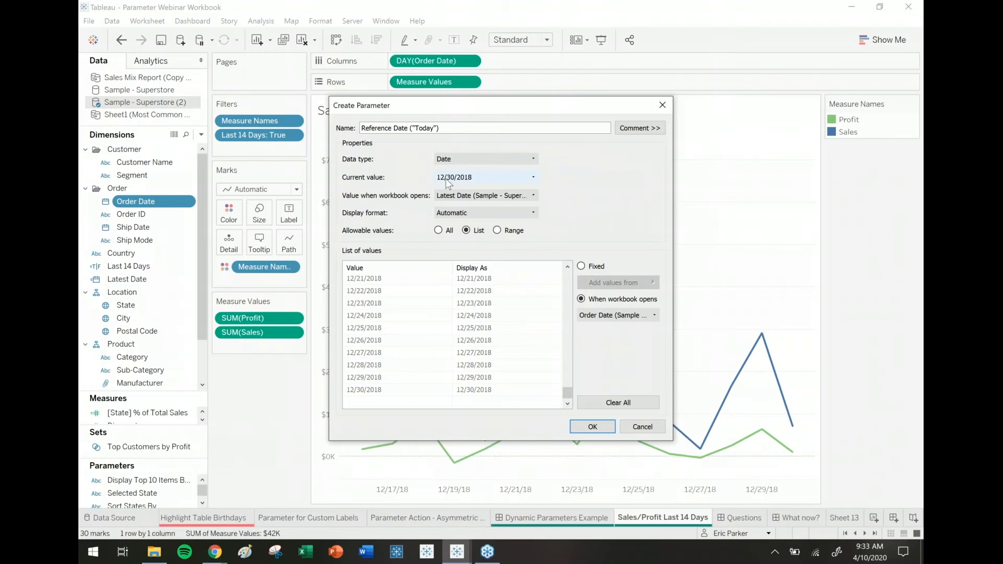
{"action": "left_click", "coordinate": [593, 427]}
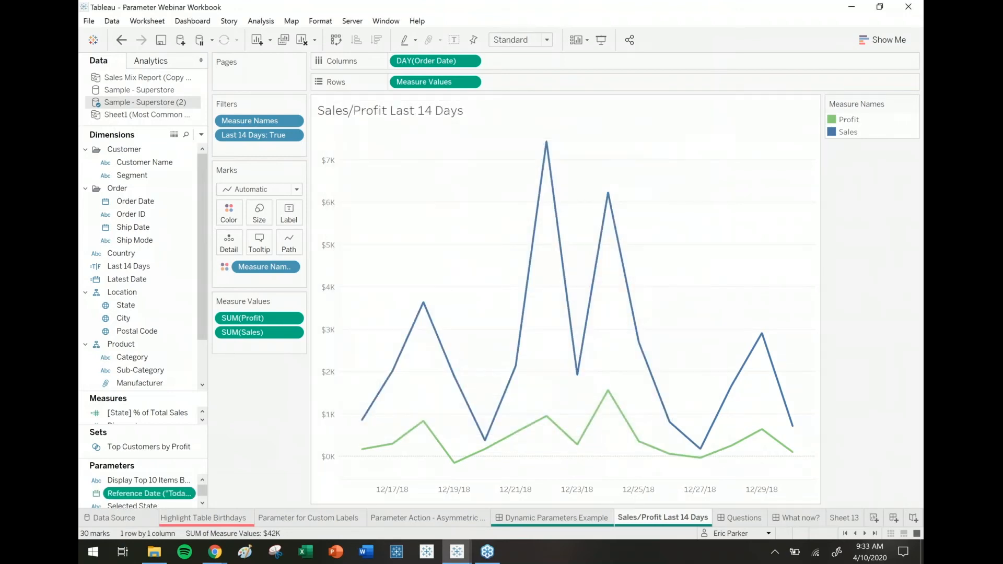
{"action": "left_click", "coordinate": [189, 495]}
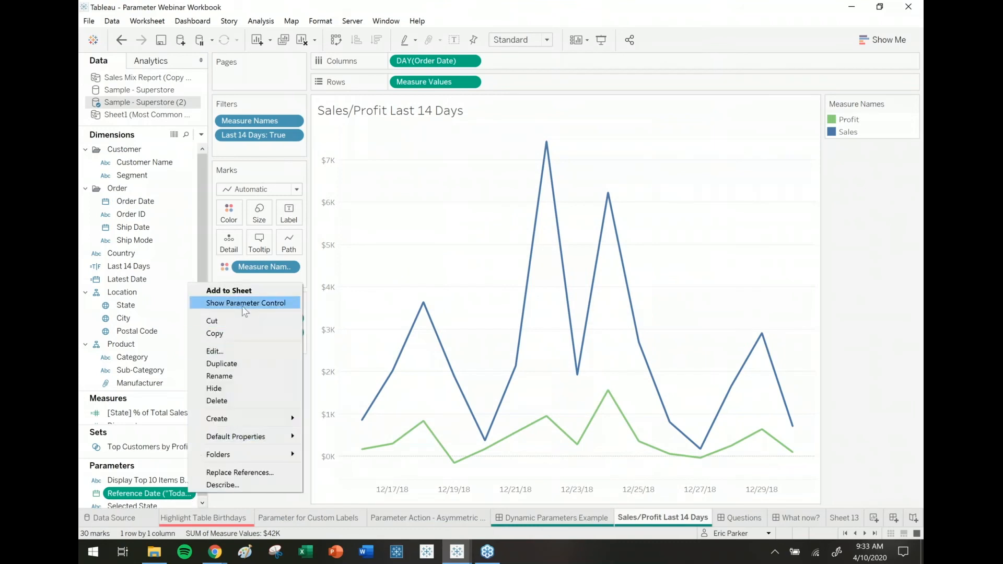
{"action": "left_click", "coordinate": [242, 304]}
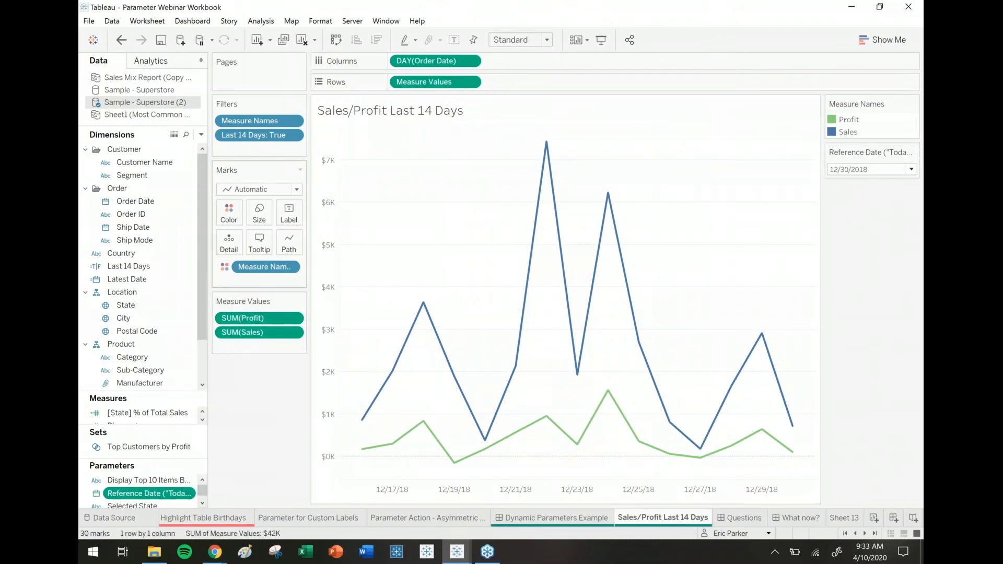
Edit the Last 14 Days calculated field, replacing Latest Date with the Reference Date ("Today") parameter in both DATEDIFF expressions, and save it
{"action": "right_click", "coordinate": [146, 267]}
{"action": "left_click", "coordinate": [177, 333]}
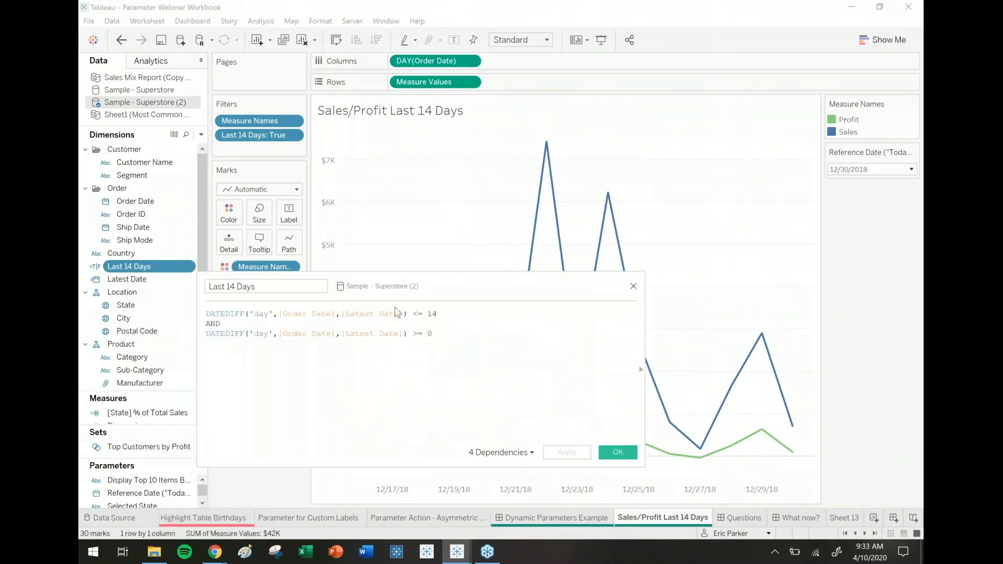
{"action": "scroll", "coordinate": [405, 327], "scroll_direction": "up", "scroll_amount": 1}
{"action": "left_click_drag", "start_coordinate": [405, 317], "coordinate": [491, 317]}
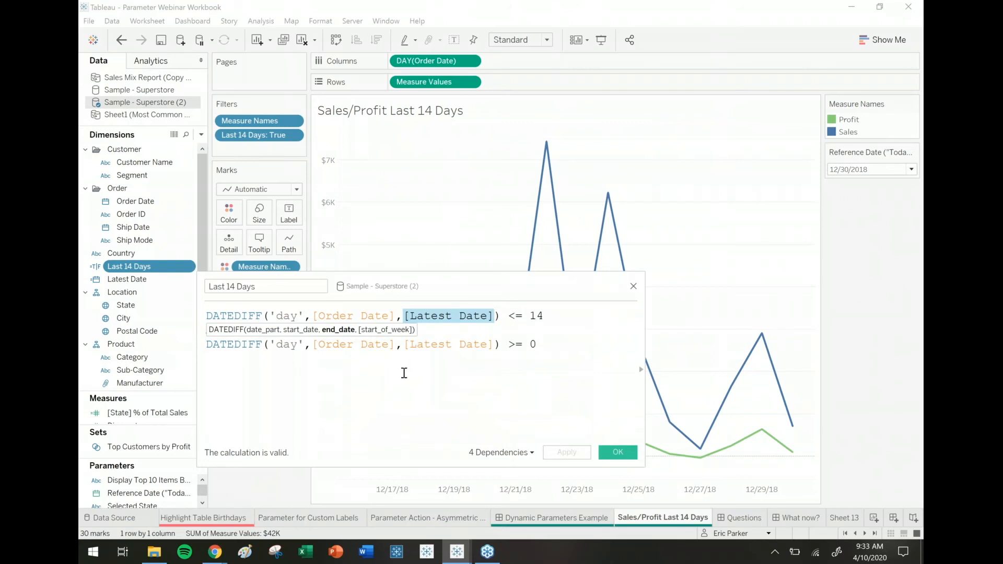
{"action": "type", "text": "refer"}
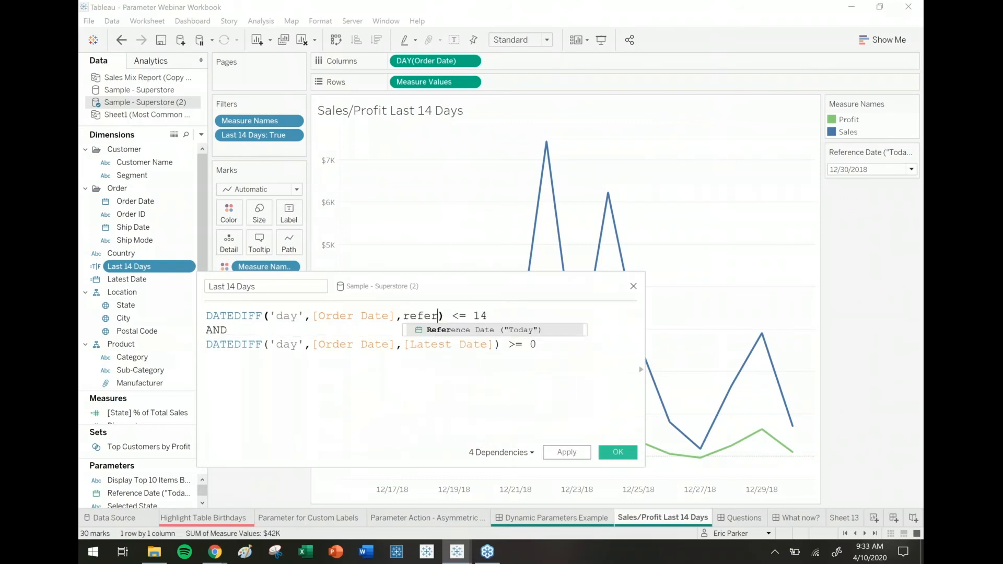
{"action": "double_click", "coordinate": [479, 335]}
{"action": "left_click_drag", "start_coordinate": [494, 345], "coordinate": [406, 348]}
{"action": "type", "text": "ref"}
{"action": "double_click", "coordinate": [437, 359]}
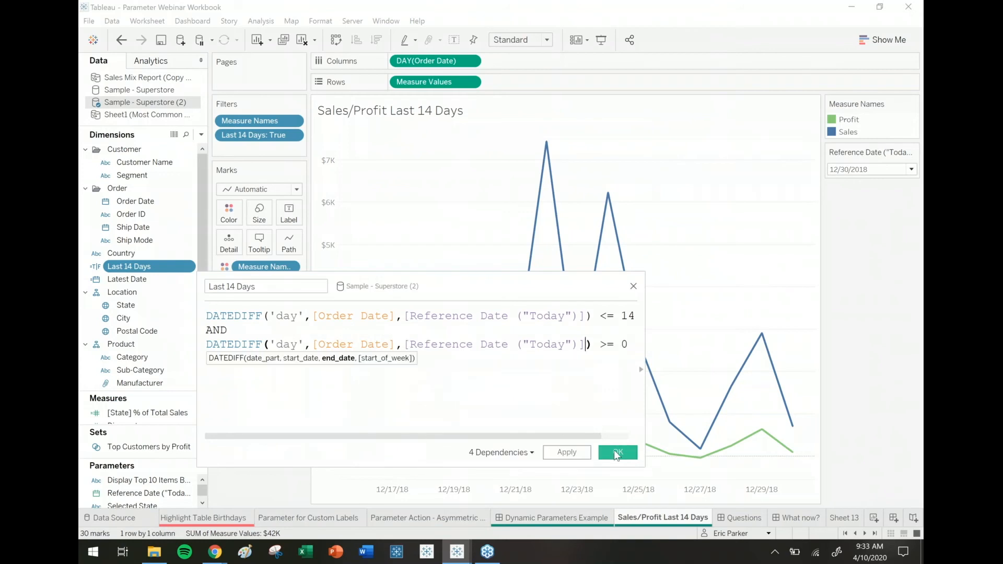
{"action": "left_click", "coordinate": [613, 451]}
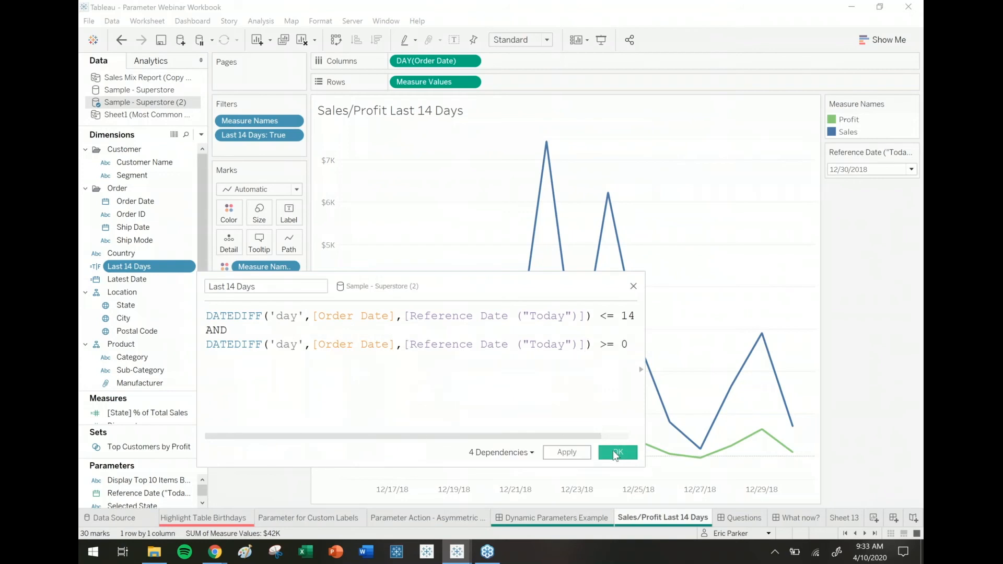
On the Dynamic Parameters Example dashboard, show the Reference Date ("Today") parameter control for the Sales/Profit Last 14 Days view
{"action": "left_click", "coordinate": [606, 515]}
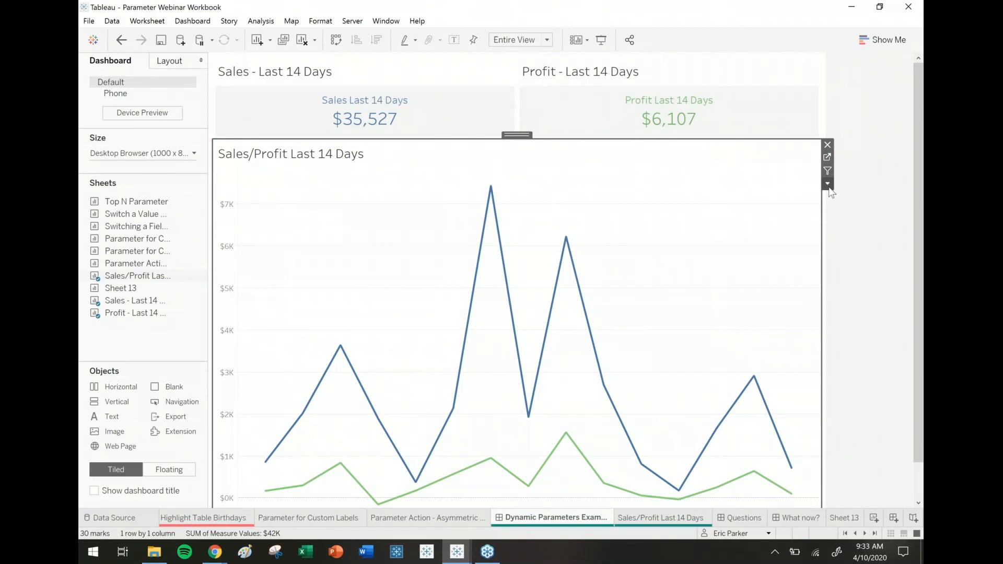
{"action": "left_click", "coordinate": [828, 184]}
{"action": "mouse_move", "coordinate": [841, 304]}
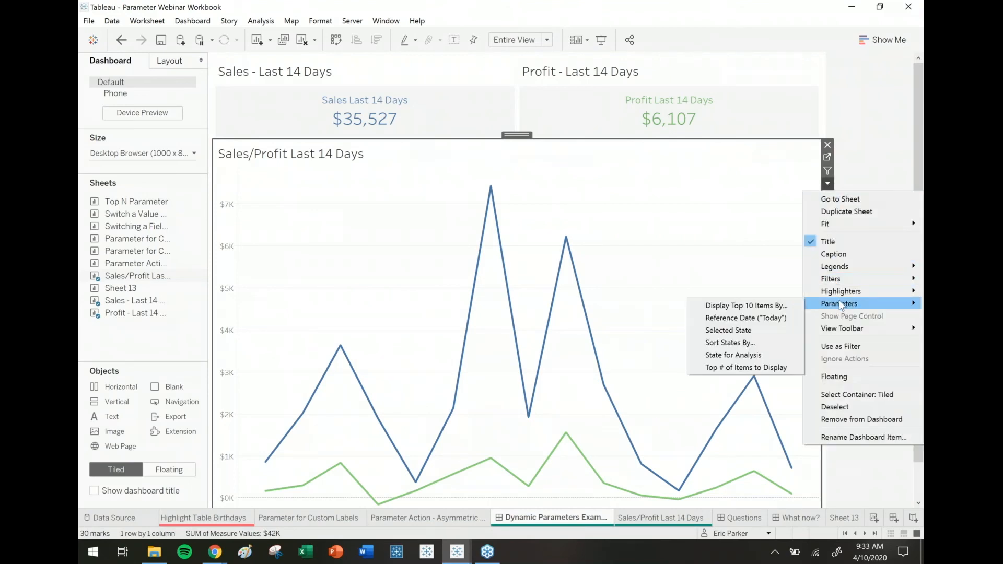
{"action": "left_click", "coordinate": [757, 320]}
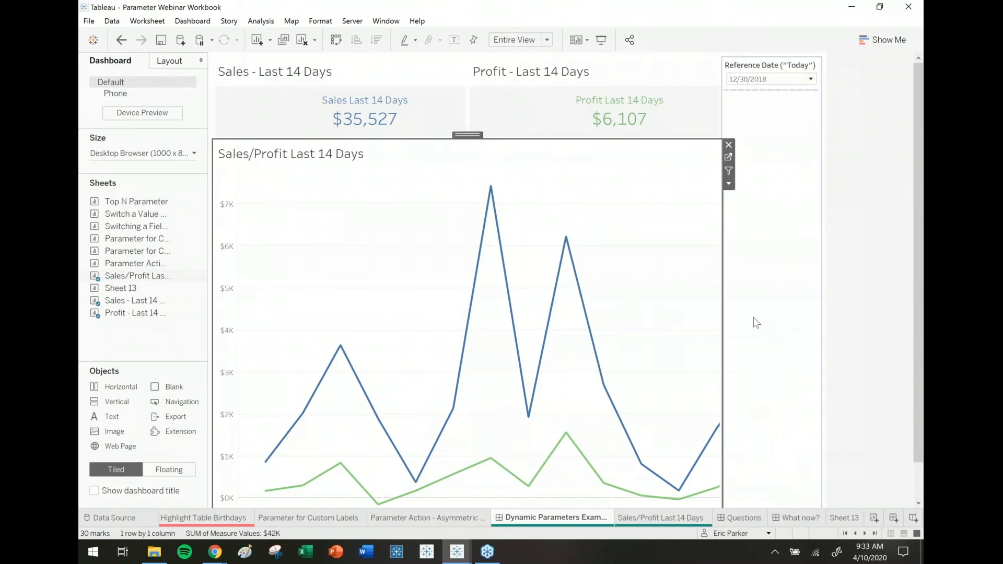
Test the dashboard with the reference date set to 11/30/2018, and set it back to 12/30/2018
{"action": "left_click", "coordinate": [783, 79]}
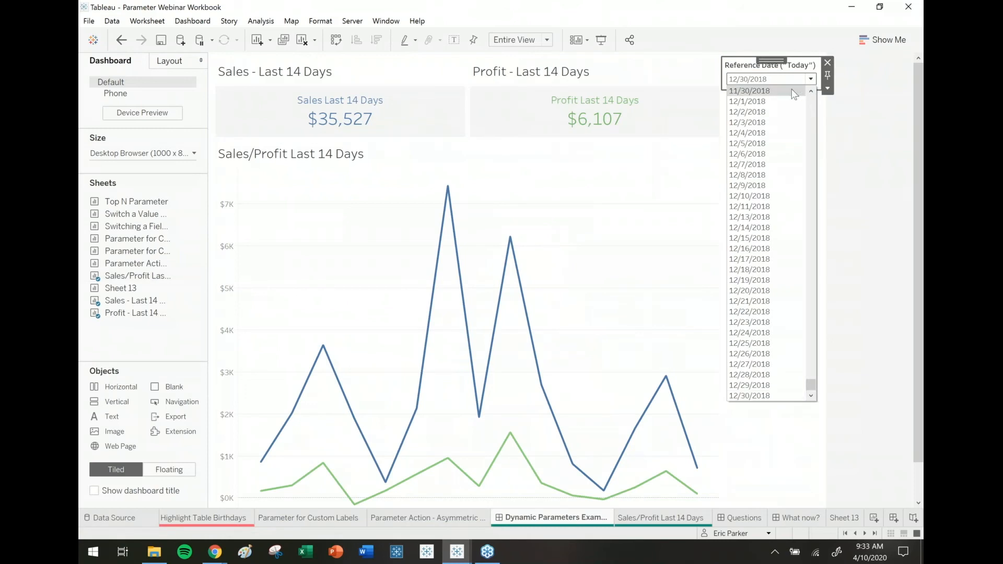
{"action": "left_click", "coordinate": [776, 90]}
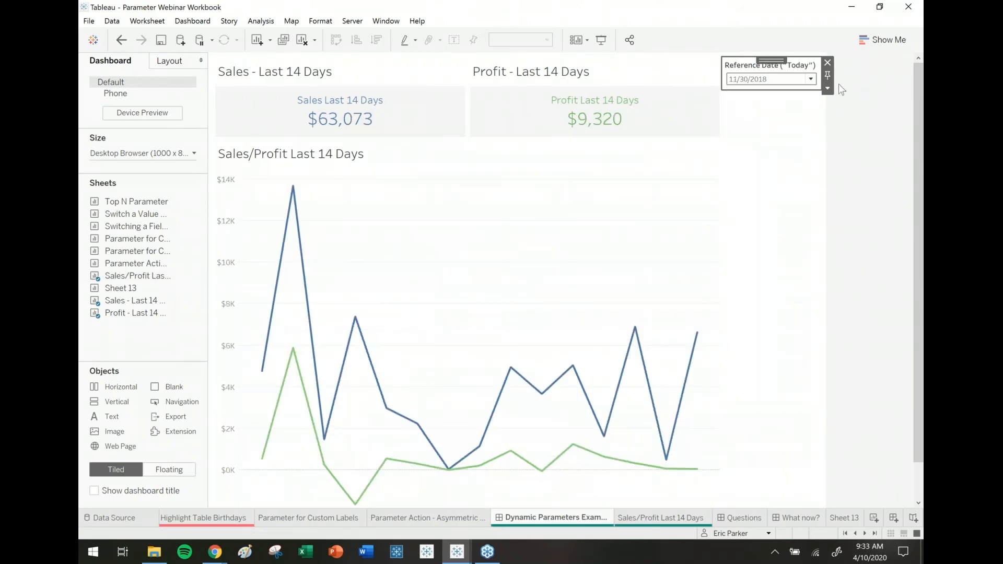
{"action": "left_click", "coordinate": [810, 79]}
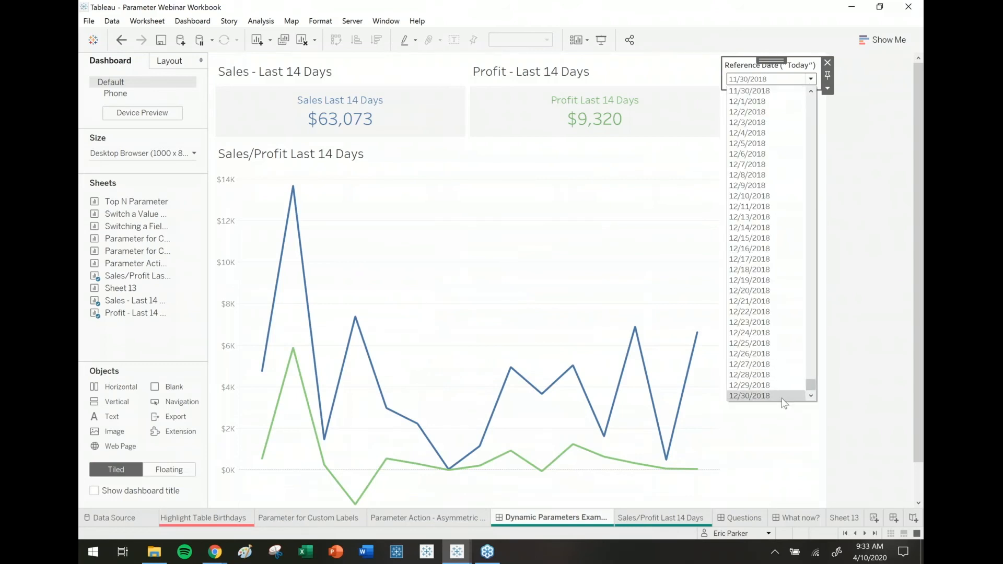
{"action": "left_click", "coordinate": [758, 396]}
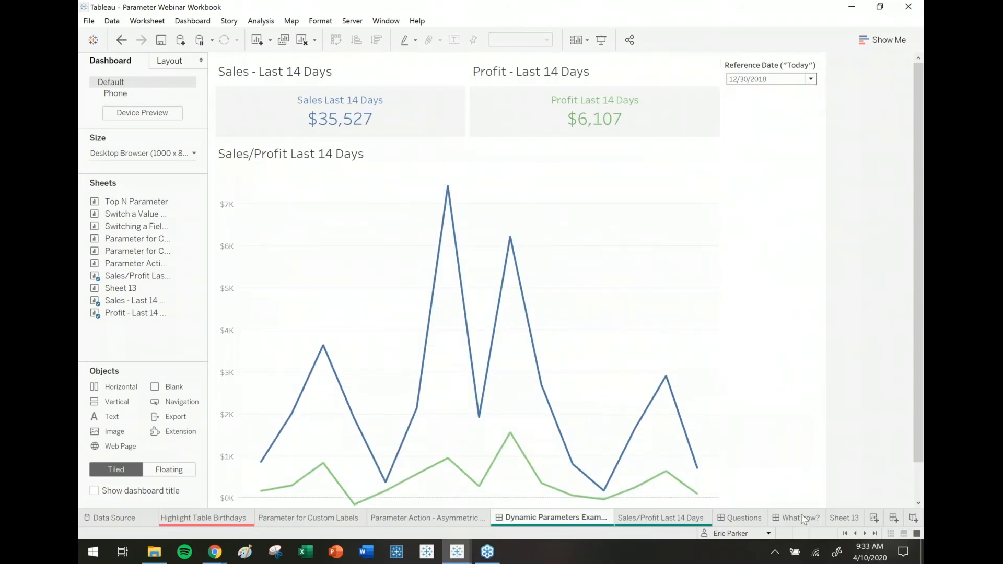
Edit the Sample - Superstore (2) connection to use the Sample - Superstore Excel file from the Datasources 2020.1 en_US-US folder
{"action": "left_click", "coordinate": [650, 521]}
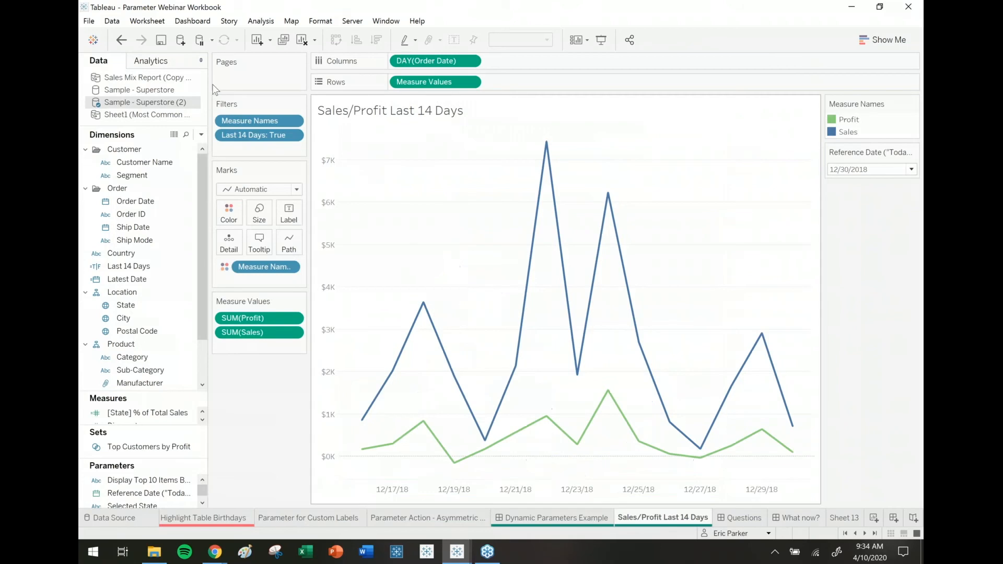
{"action": "double_click", "coordinate": [181, 104]}
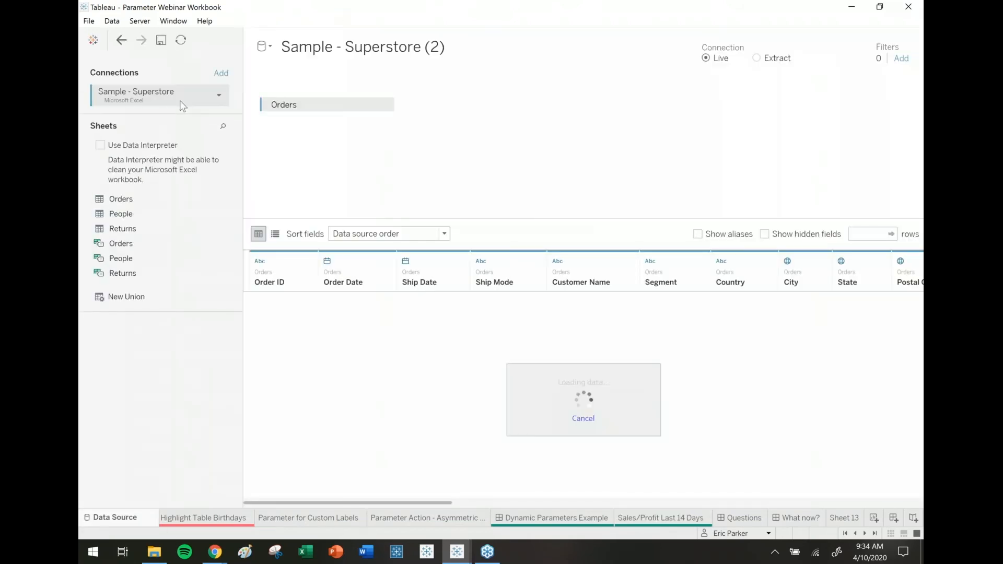
{"action": "left_click", "coordinate": [218, 94]}
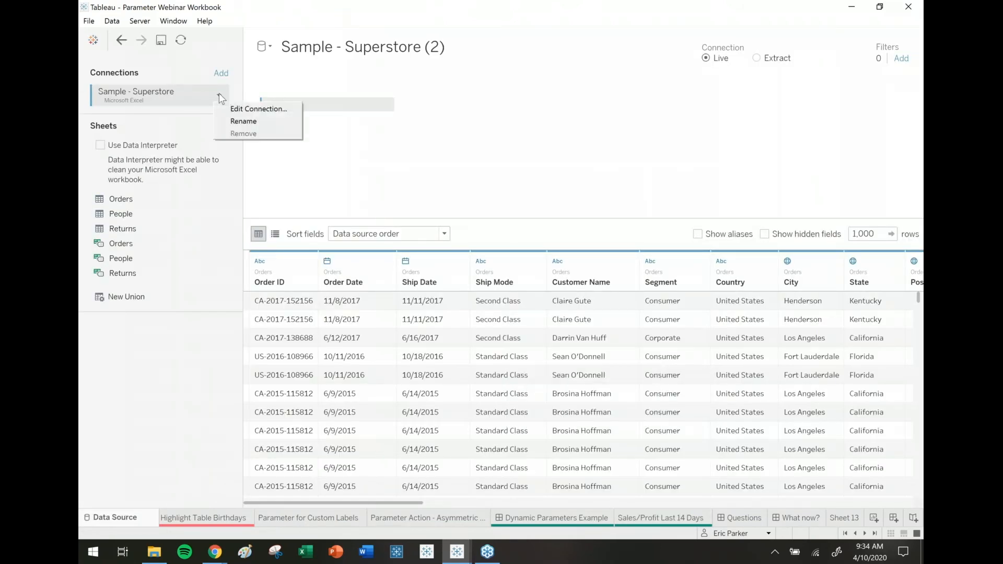
{"action": "left_click", "coordinate": [239, 105]}
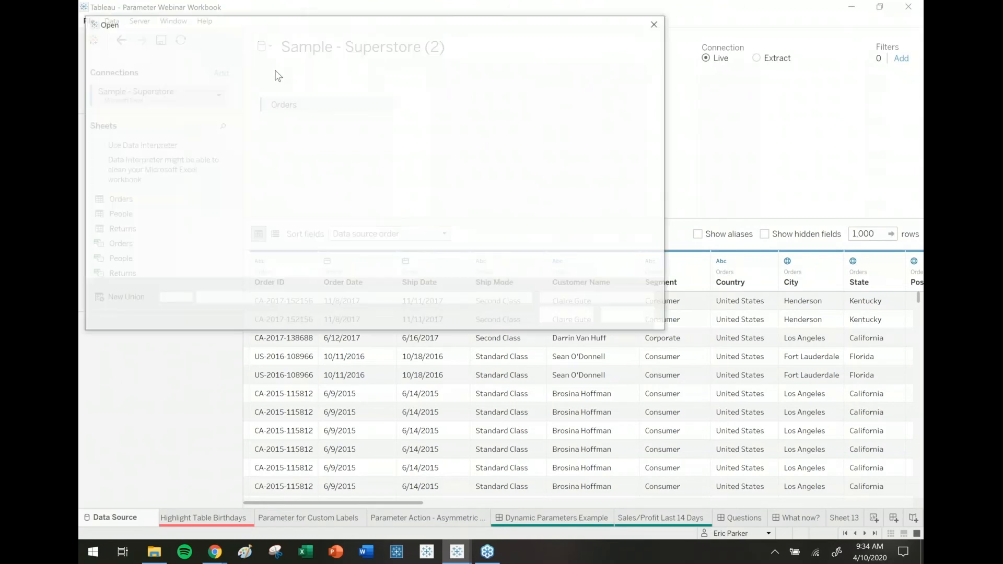
{"action": "left_click", "coordinate": [156, 134]}
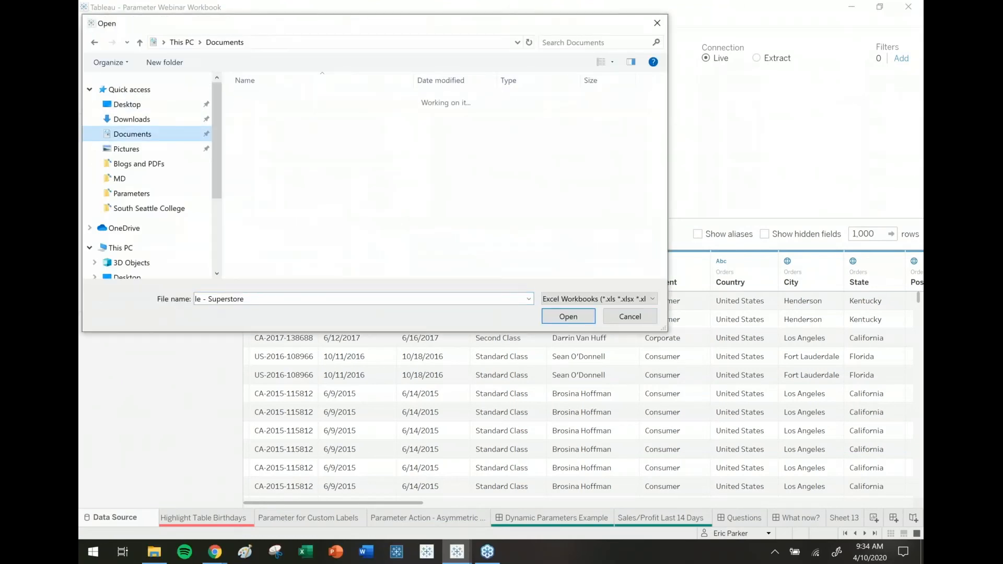
{"action": "double_click", "coordinate": [317, 228]}
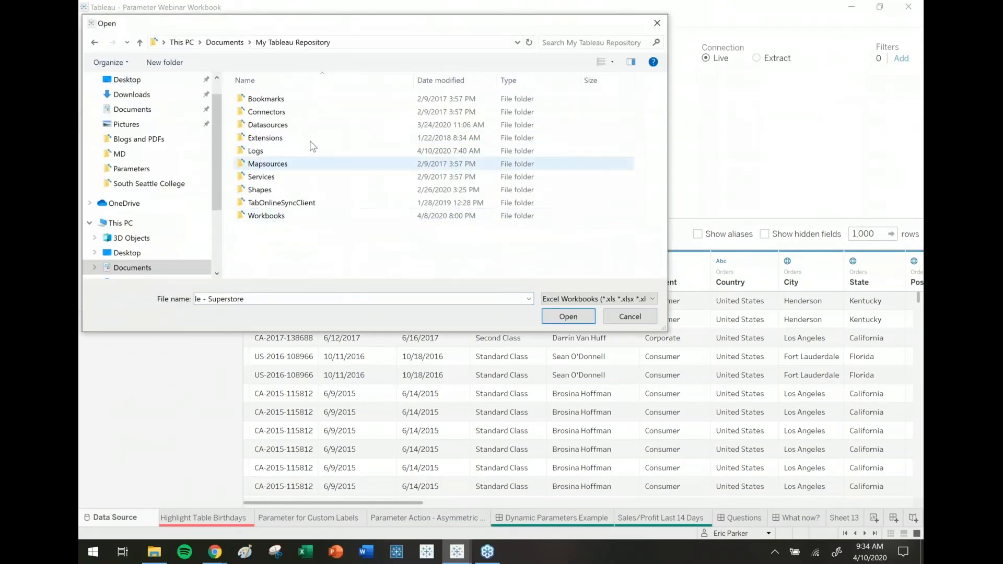
{"action": "double_click", "coordinate": [313, 125]}
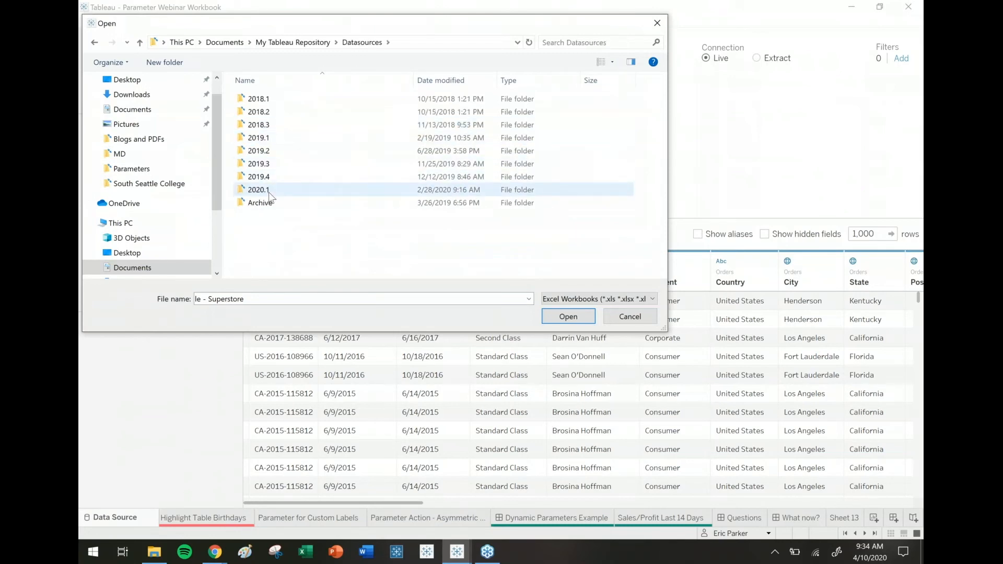
{"action": "double_click", "coordinate": [269, 190]}
{"action": "double_click", "coordinate": [283, 104]}
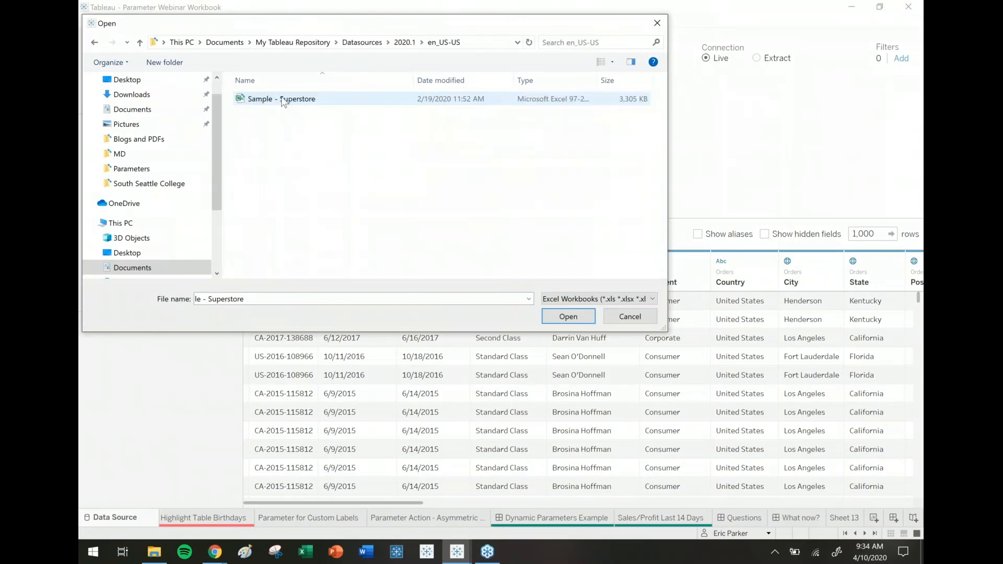
{"action": "left_click", "coordinate": [293, 100]}
{"action": "left_click", "coordinate": [569, 317]}
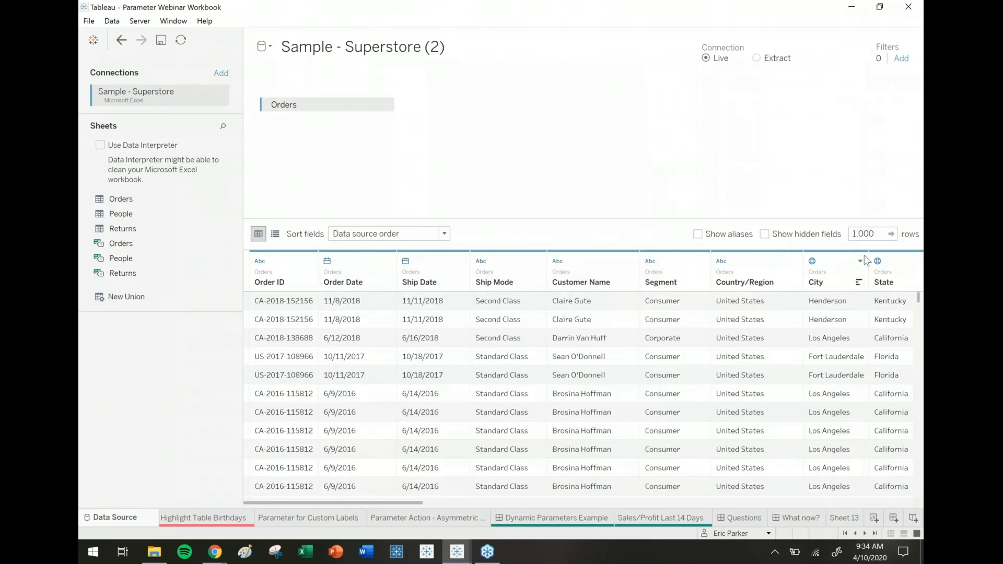
Examine the Order Date values in the updated Orders data and return to the Dynamic Parameters Example dashboard
{"action": "scroll", "coordinate": [401, 347], "scroll_direction": "down", "scroll_amount": 5}
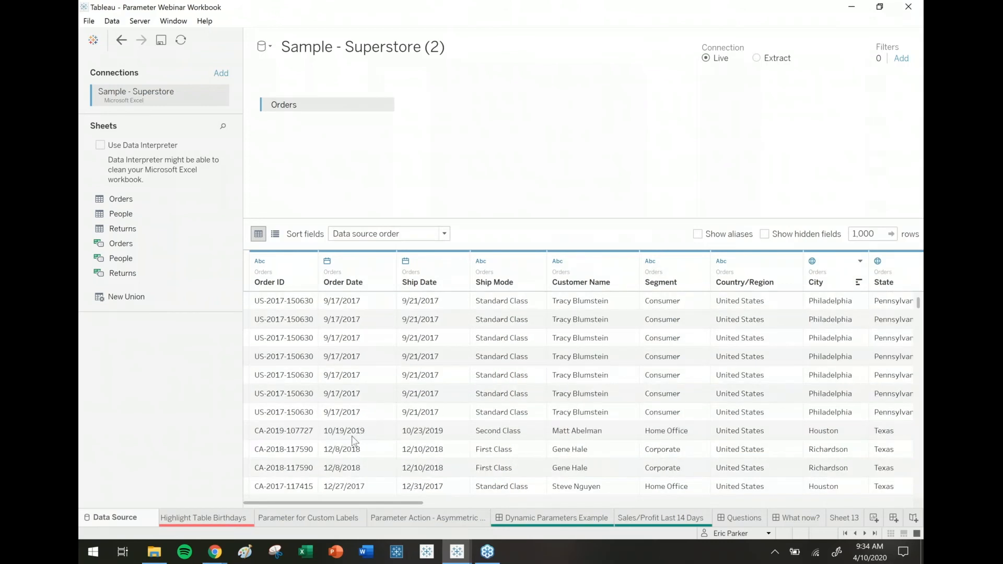
{"action": "left_click", "coordinate": [353, 435]}
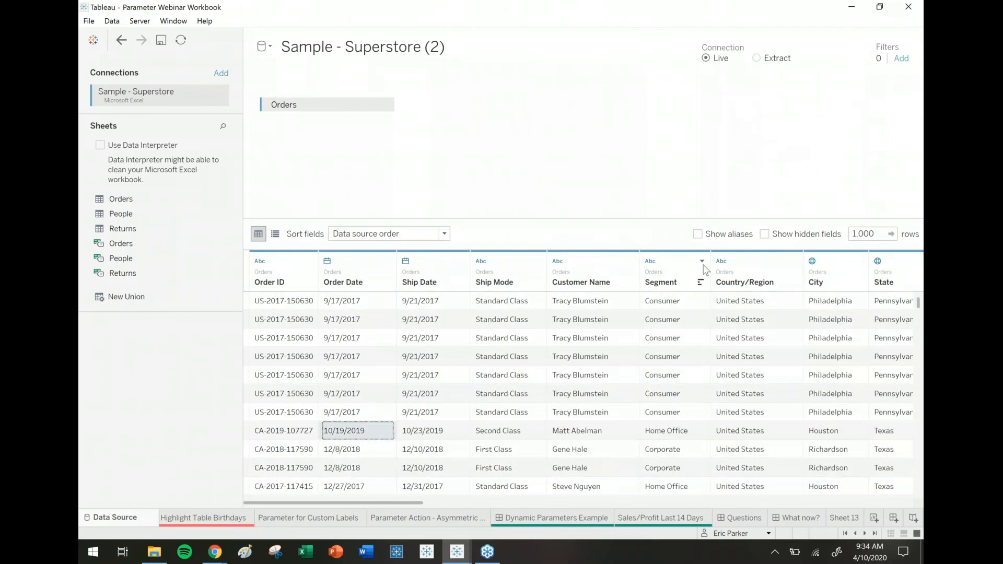
{"action": "left_click", "coordinate": [554, 518]}
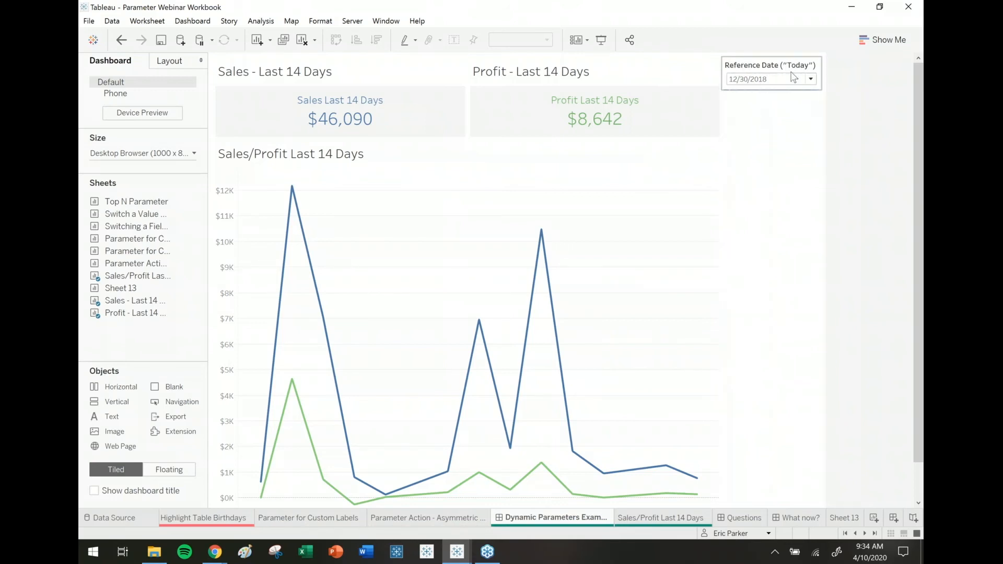
Save the workbook and reopen Parameter Webinar Workbook from the Blogs and PDFs folder in File Explorer
{"action": "left_click", "coordinate": [89, 21]}
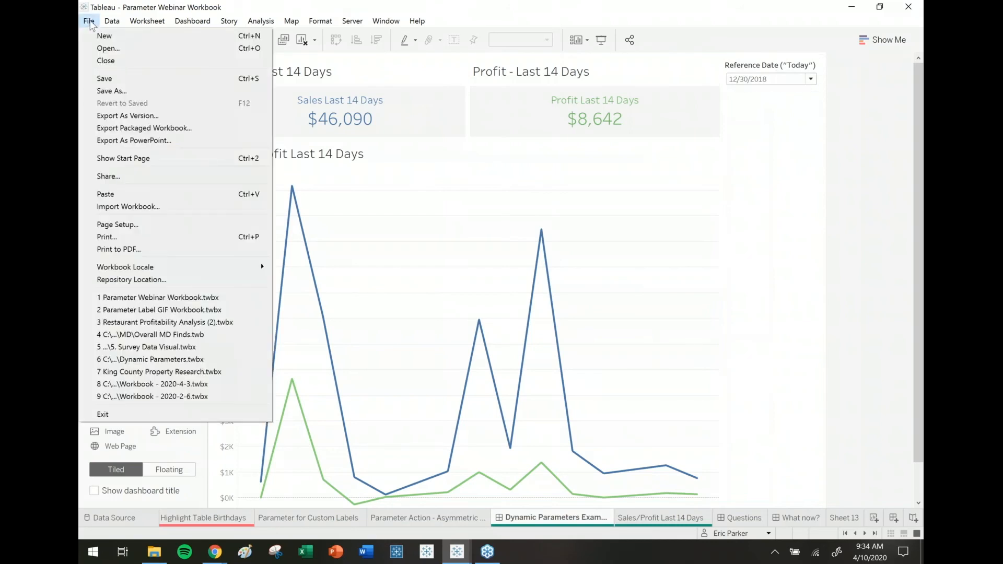
{"action": "left_click", "coordinate": [98, 79]}
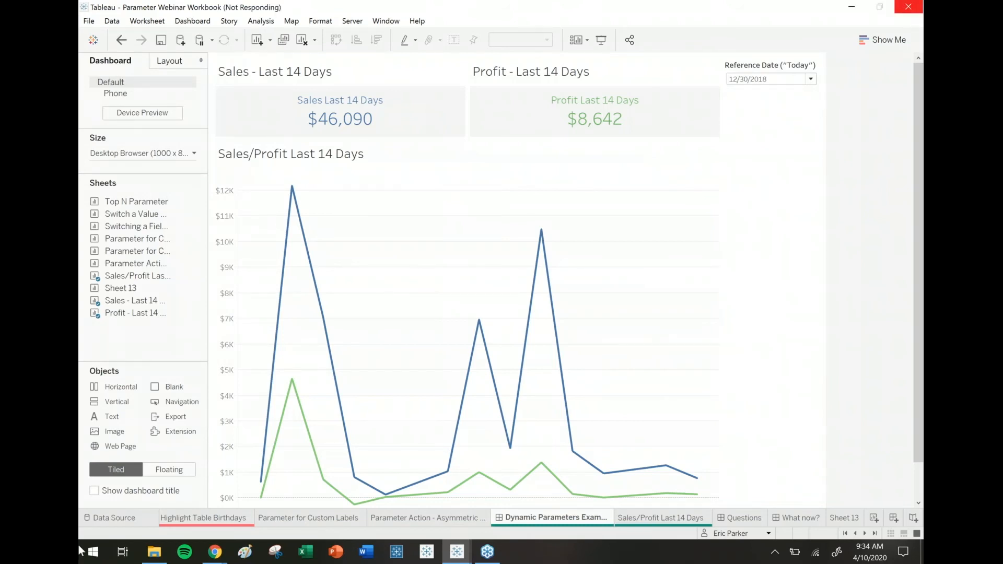
{"action": "left_click", "coordinate": [154, 552]}
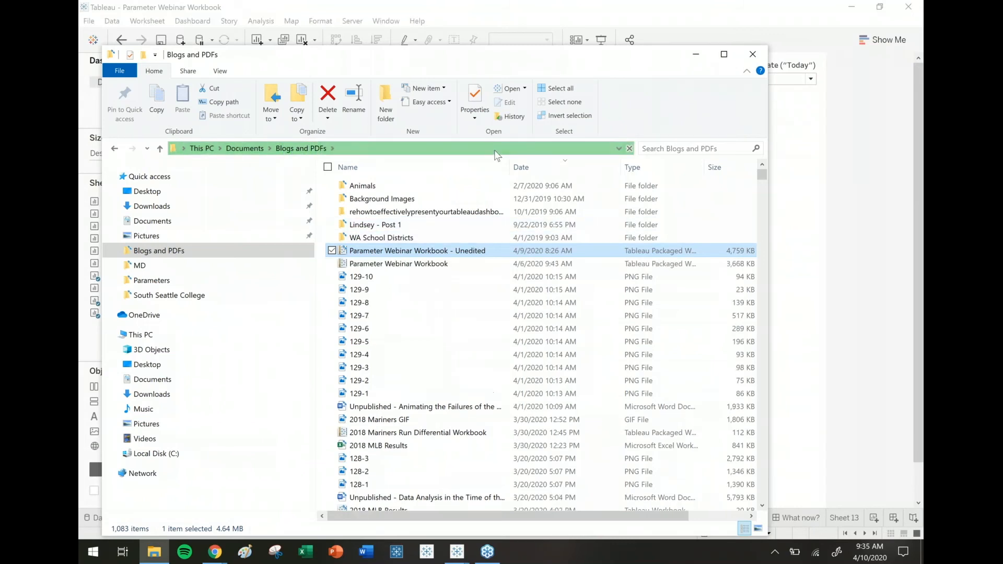
{"action": "left_click", "coordinate": [460, 267]}
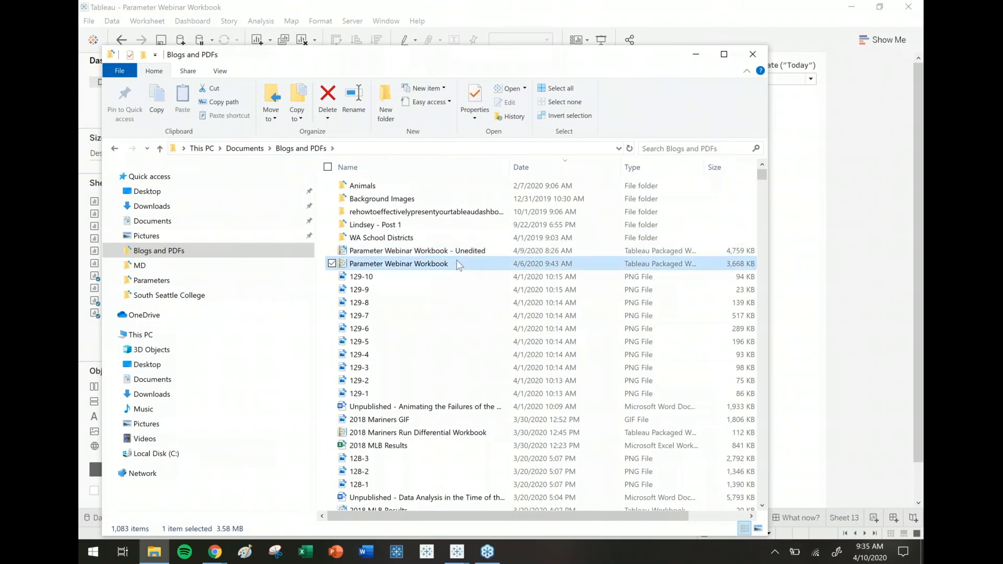
{"action": "double_click", "coordinate": [449, 263]}
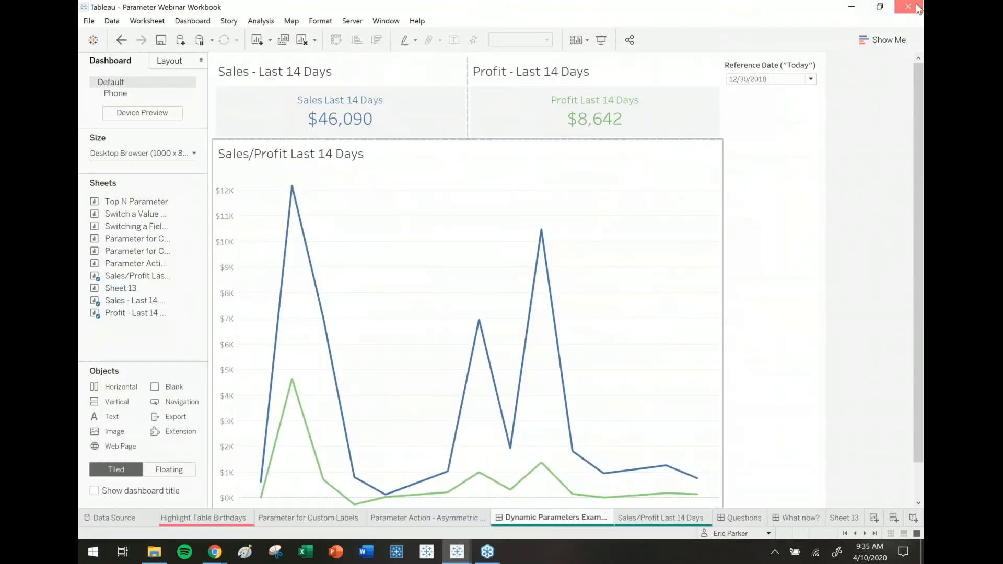
{"action": "left_click", "coordinate": [460, 558]}
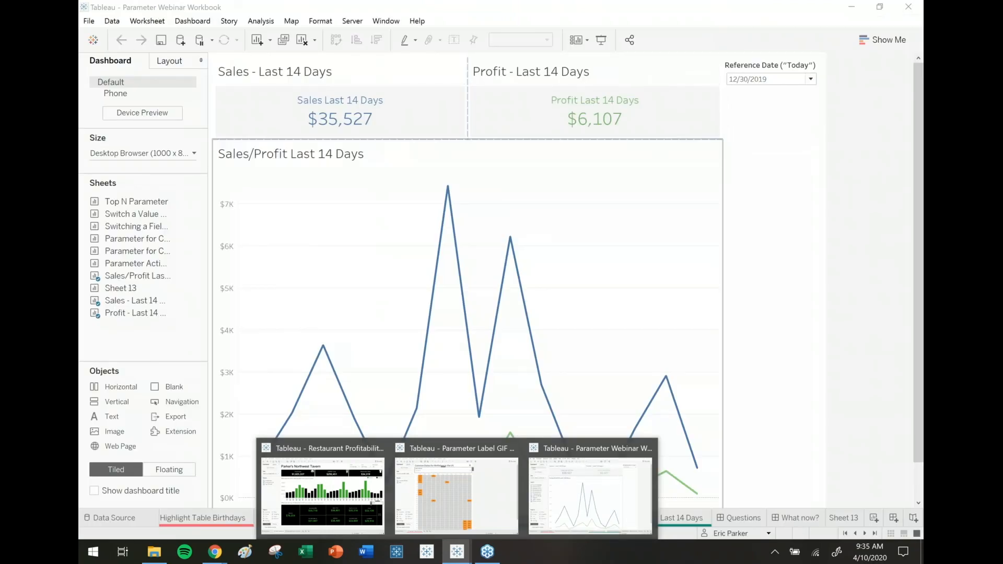
Check the Reference Date ("Today") parameter on the reopened dashboard and go to the Questions dashboard
{"action": "left_click", "coordinate": [773, 82]}
{"action": "left_click", "coordinate": [773, 81]}
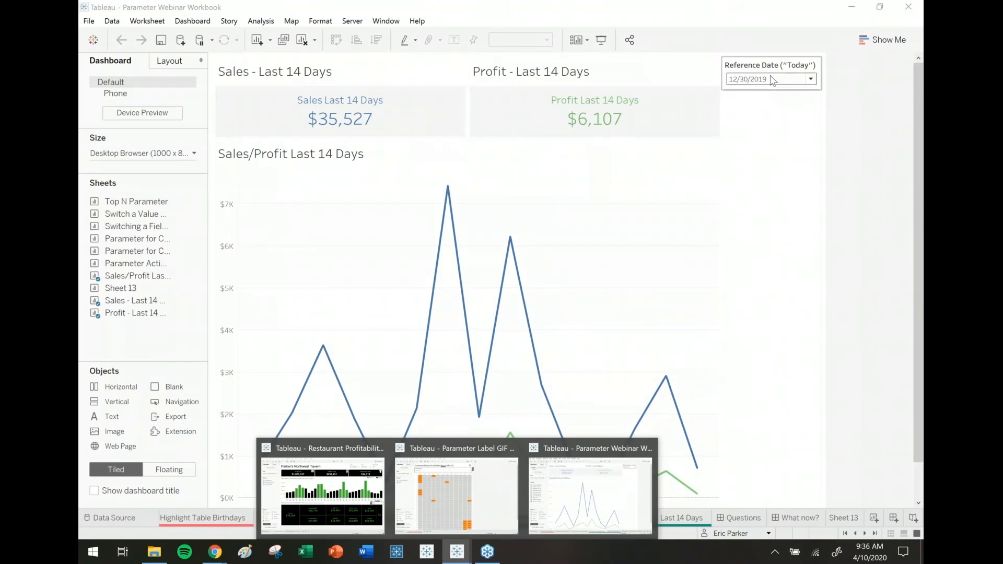
{"action": "left_click", "coordinate": [857, 131]}
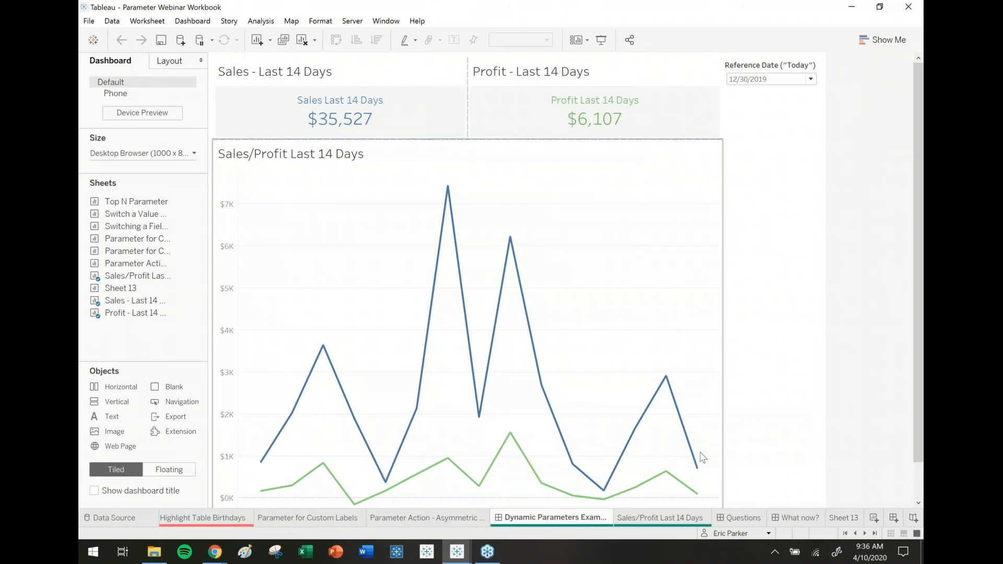
{"action": "left_click", "coordinate": [732, 519]}
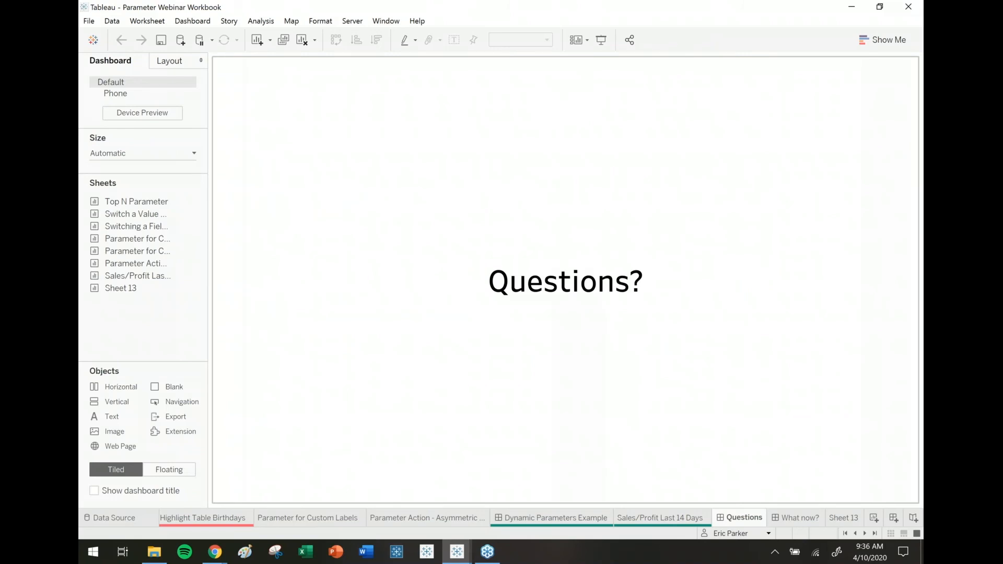